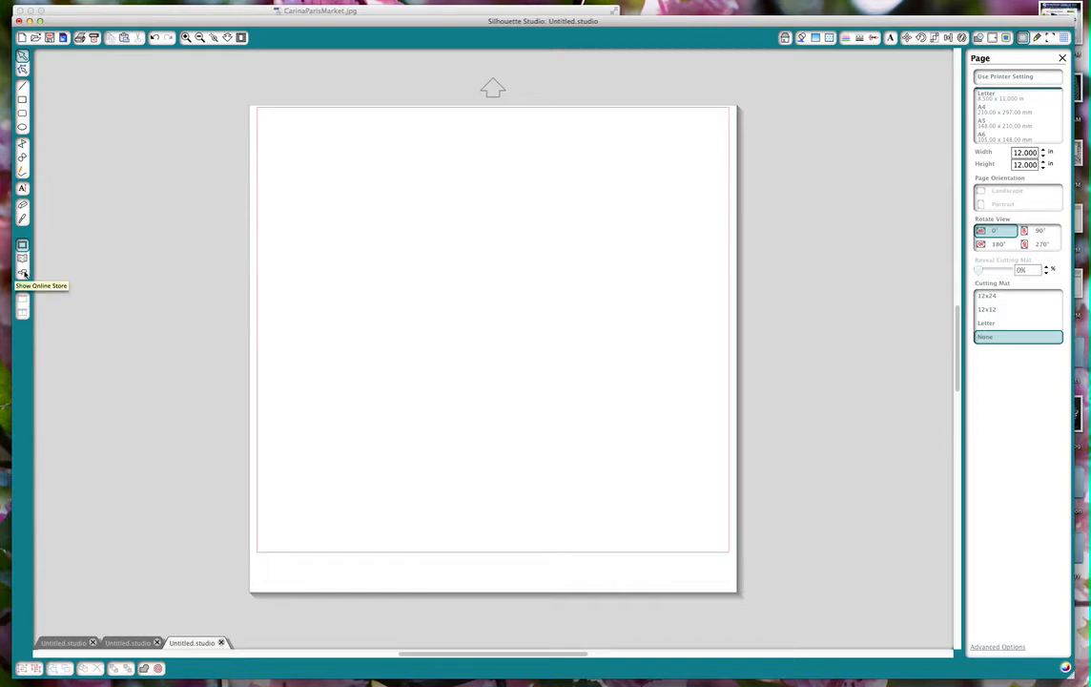
View the 3d flip swing card heart in the online store and compare it with the finished-card photo CarinaParisMarket.jpg.
left_click(23, 274)
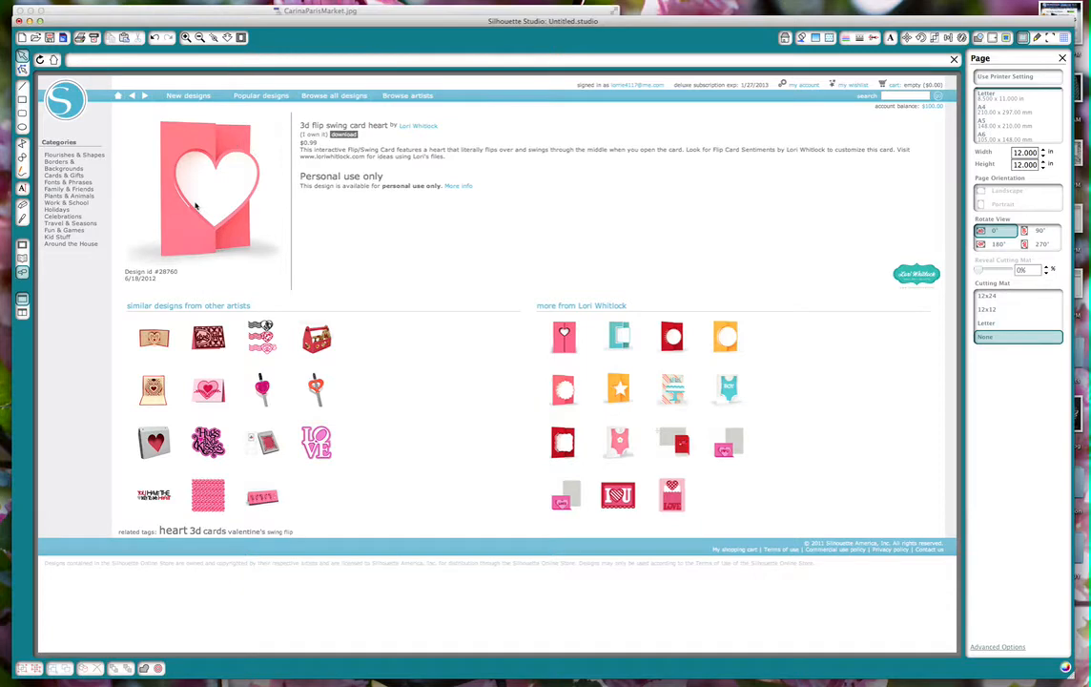
left_click(207, 9)
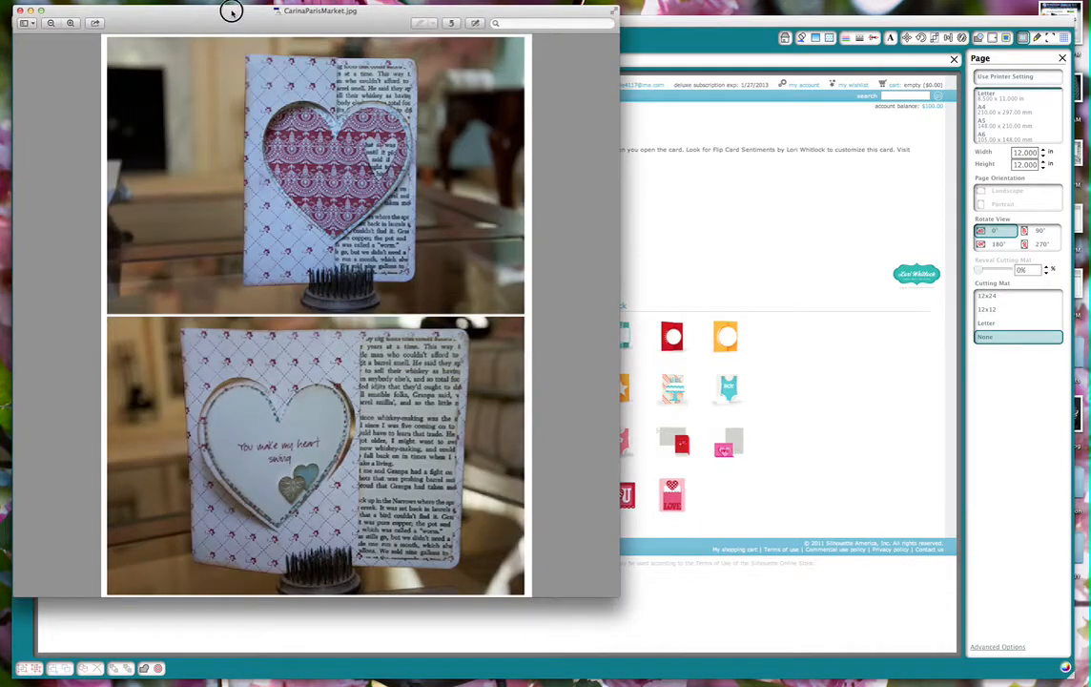
left_click_drag(231, 10, 588, 25)
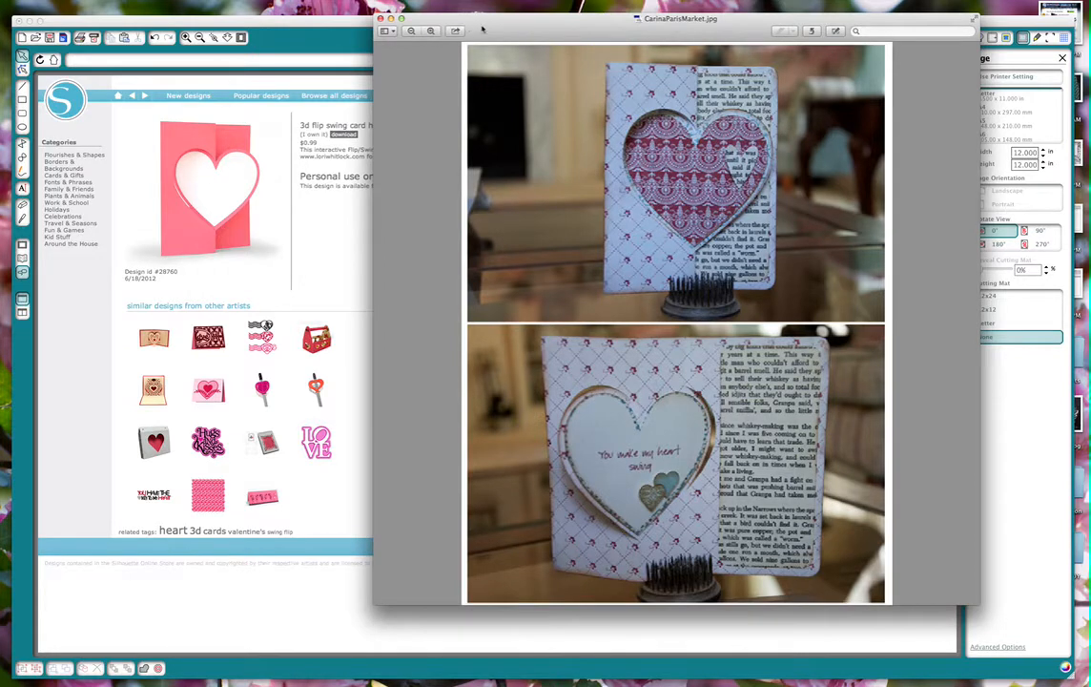
left_click_drag(482, 29, 479, 21)
left_click(322, 24)
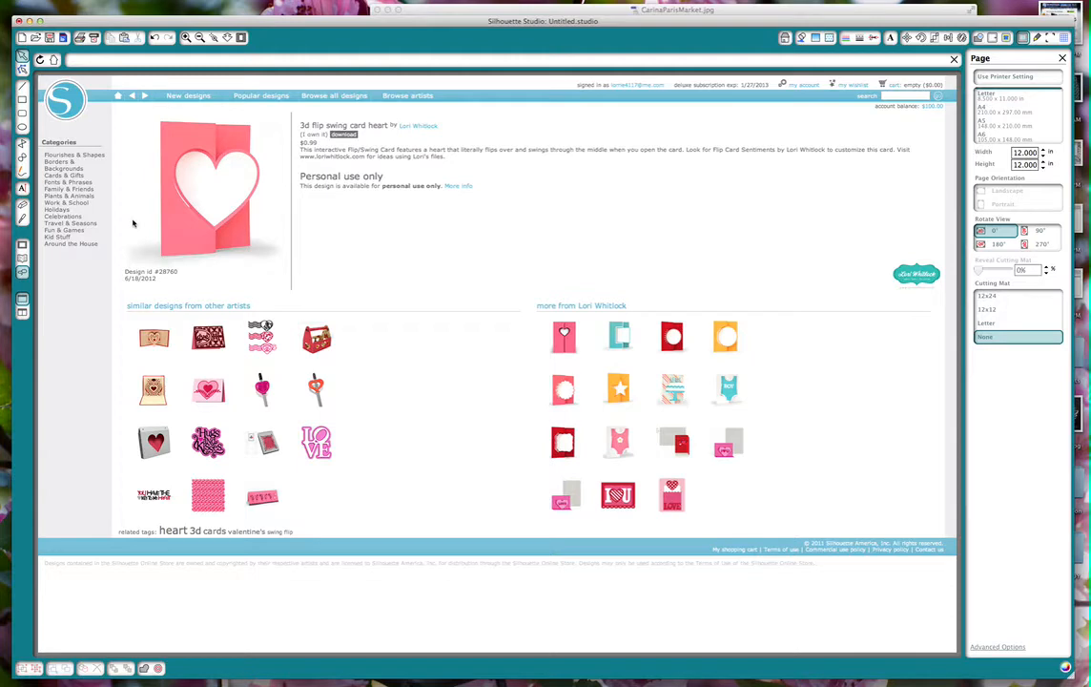
Place the 3d flip swing card heart design from the library on the page and ungroup it.
left_click(23, 259)
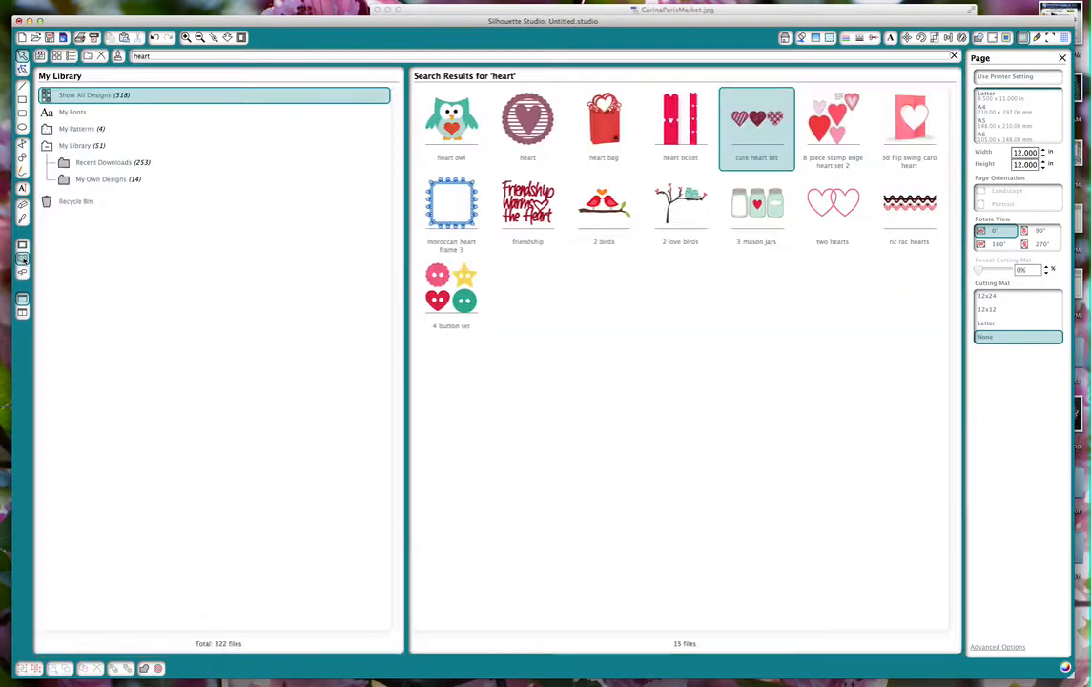
double_click(911, 116)
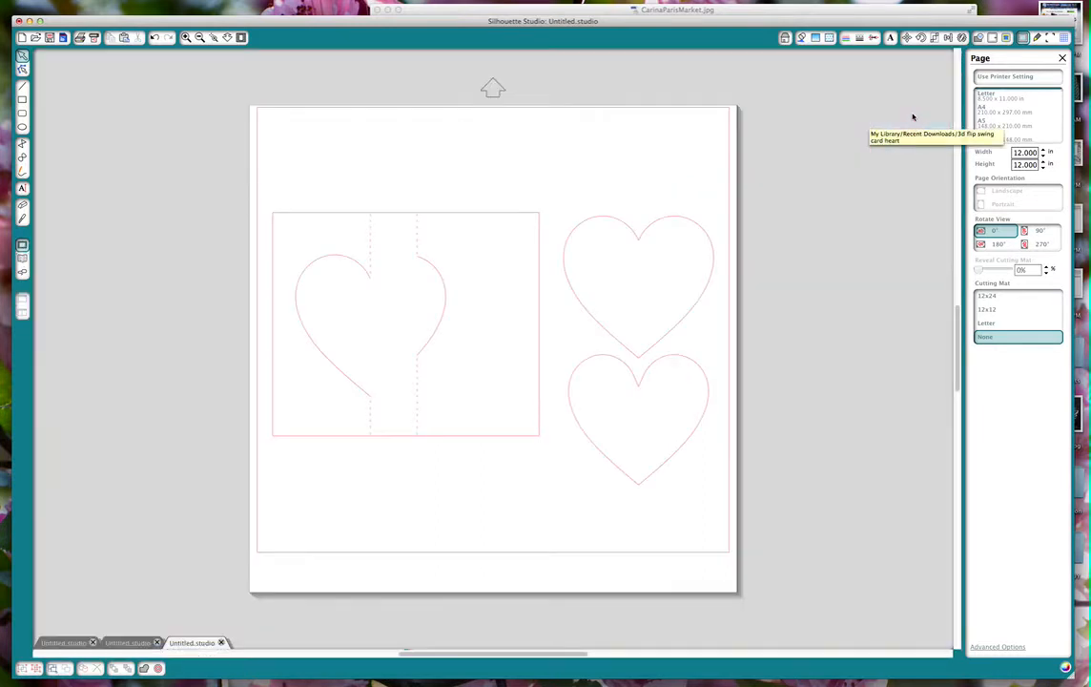
left_click(682, 223)
right_click(682, 222)
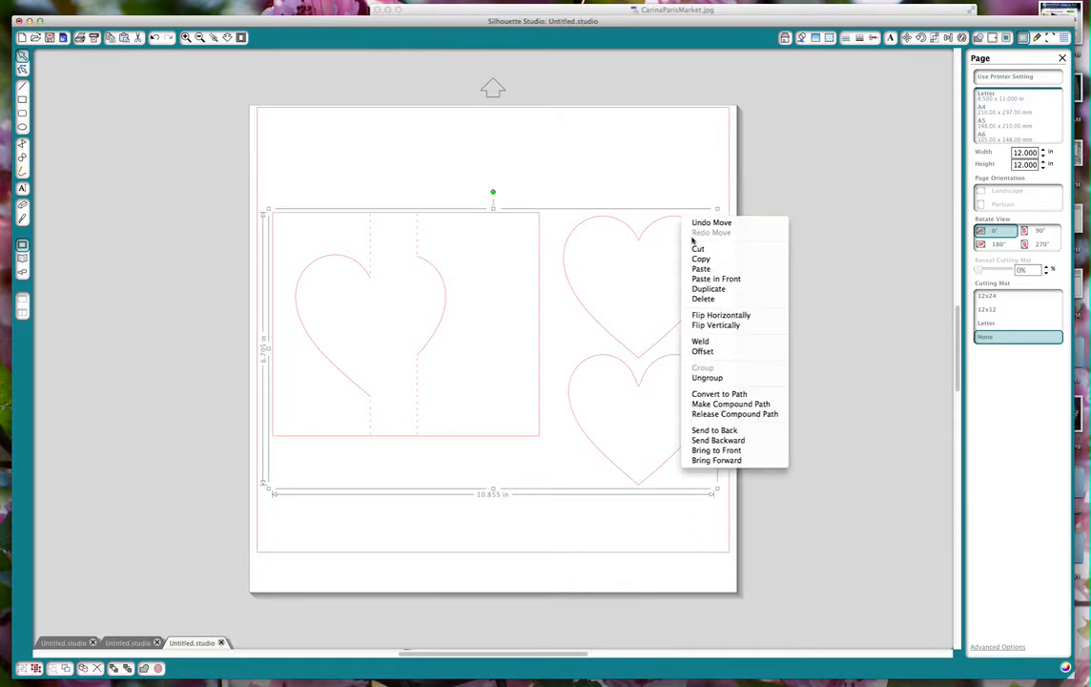
left_click(717, 385)
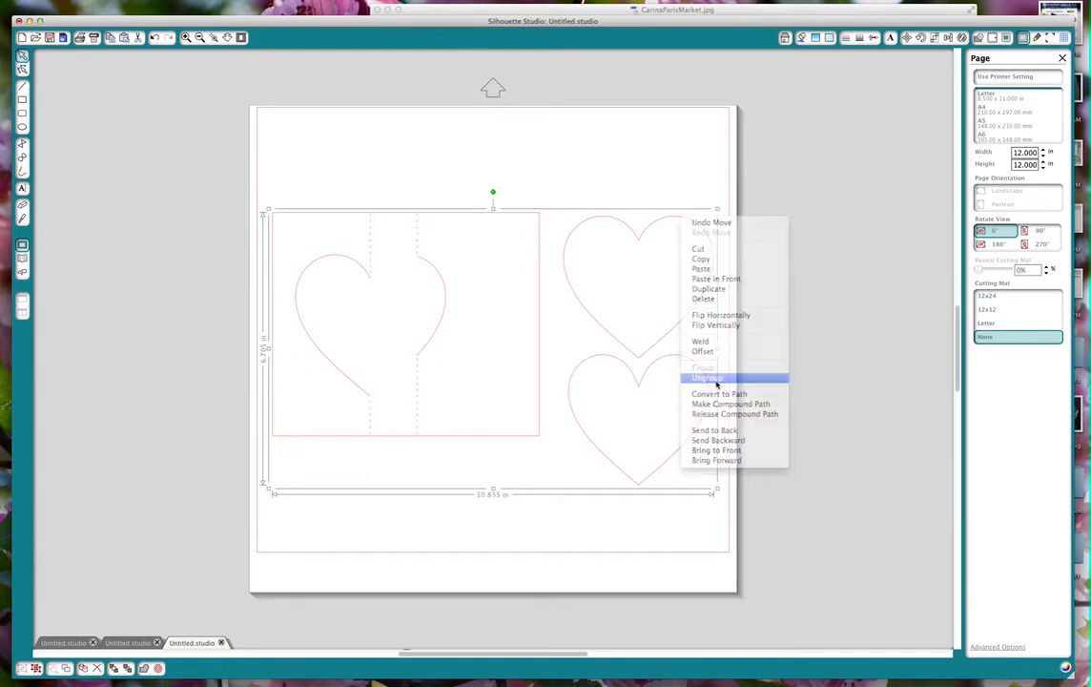
left_click(544, 214)
mouse_move(541, 218)
left_mouse_down()
mouse_move(537, 184)
mouse_move(537, 217)
left_mouse_up()
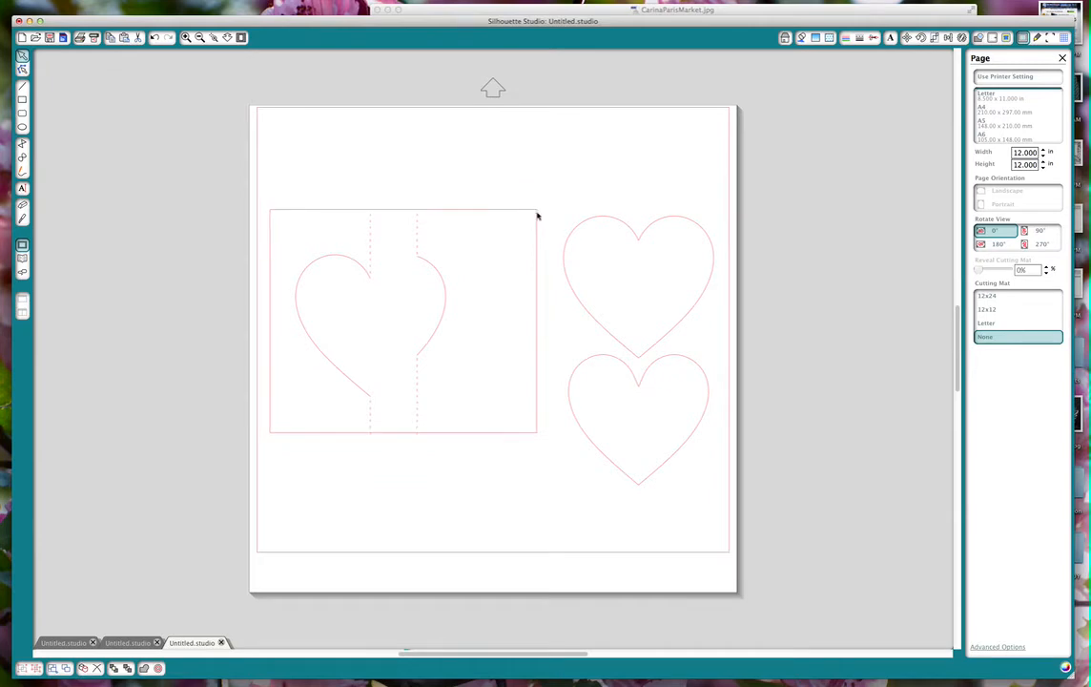
key("super+z")
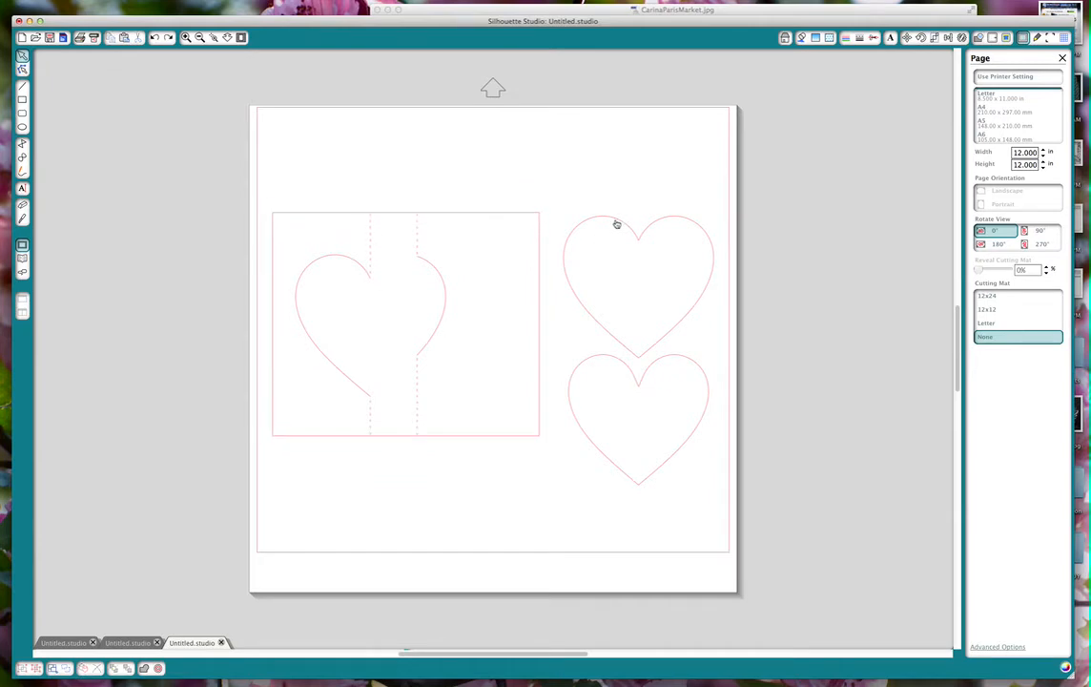
Move the larger heart up, then group the card base with its heart cutout and fold lines and move it lower on the page.
left_click_drag(616, 224, 598, 173)
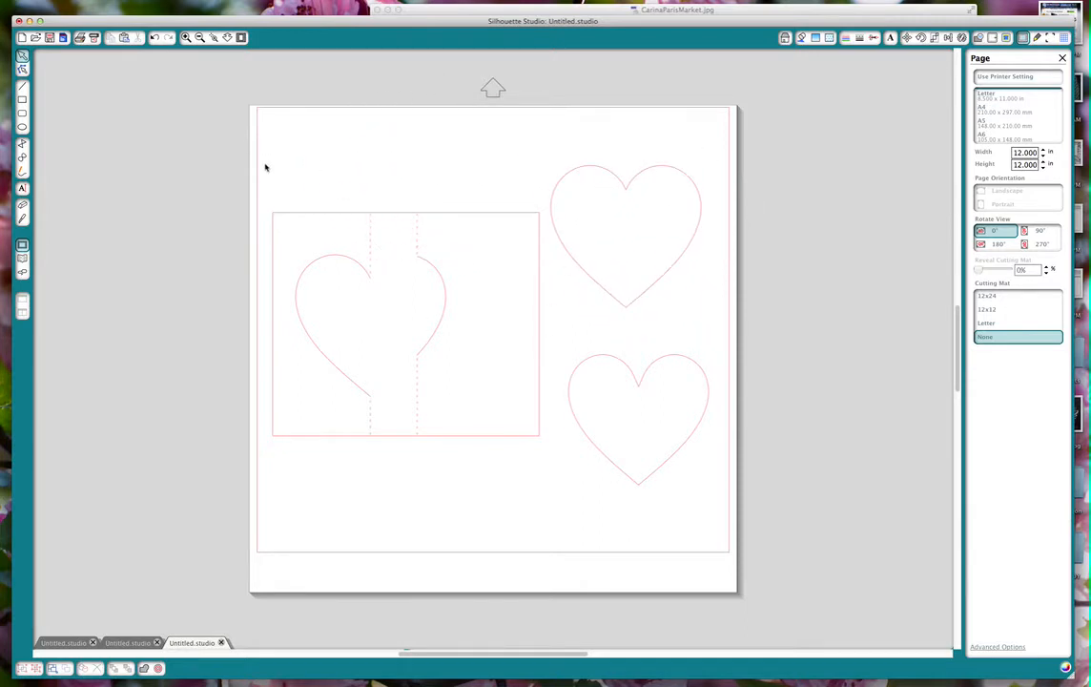
left_click_drag(263, 198, 548, 462)
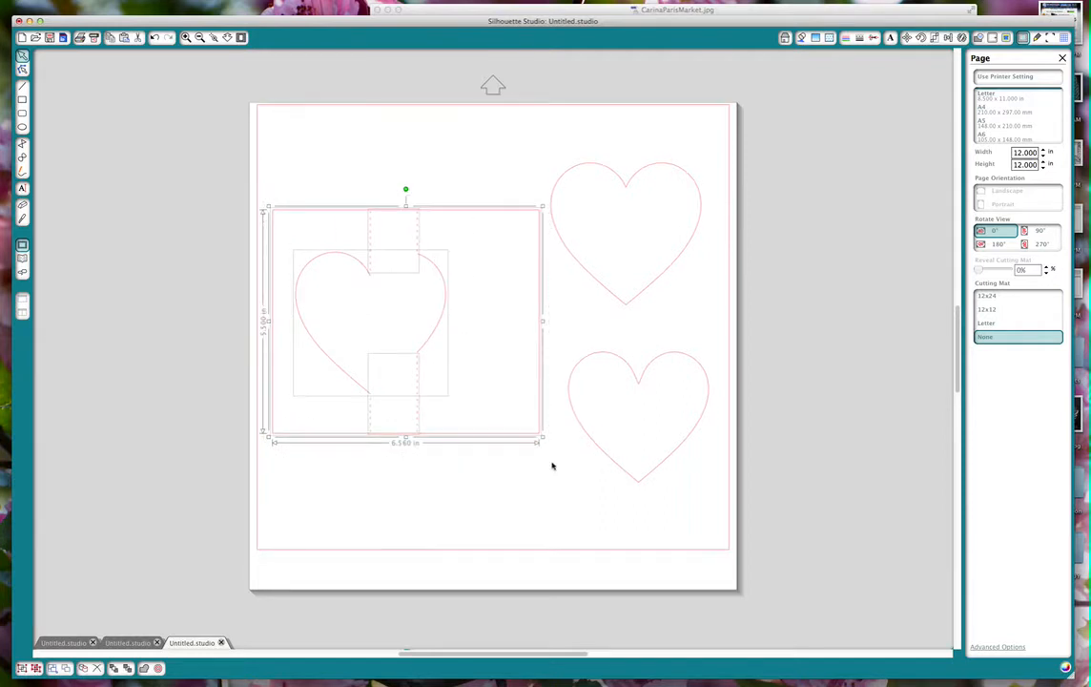
right_click(454, 350)
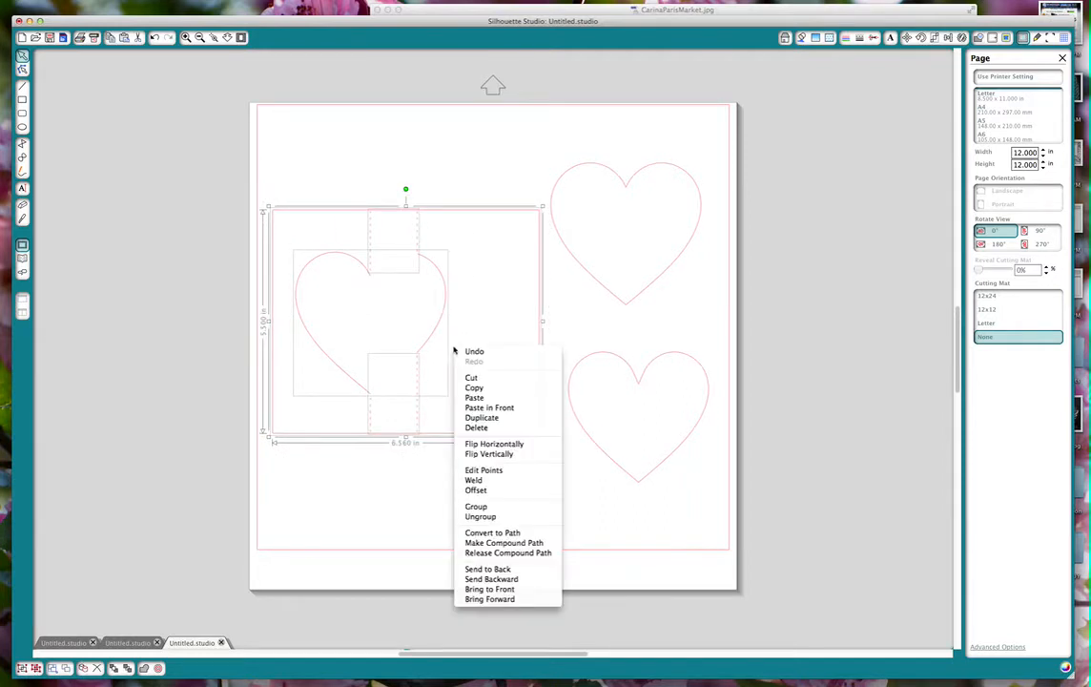
left_click(513, 507)
left_click_drag(451, 212, 449, 308)
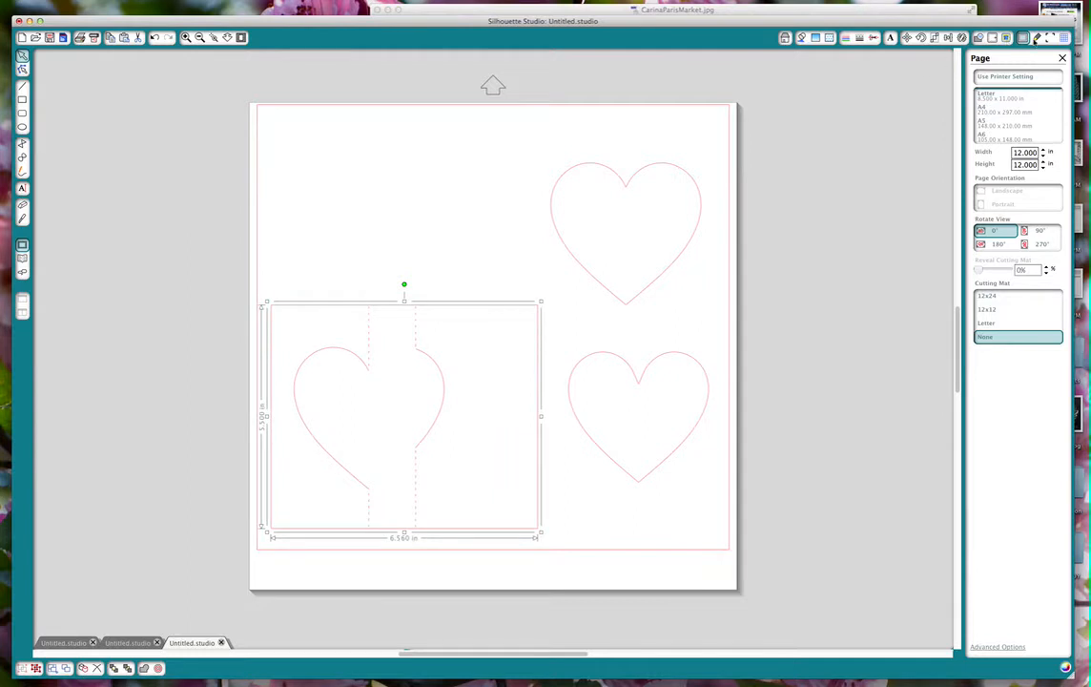
Set the page size to Letter and the cutting mat to 12x12.
left_click(1025, 39)
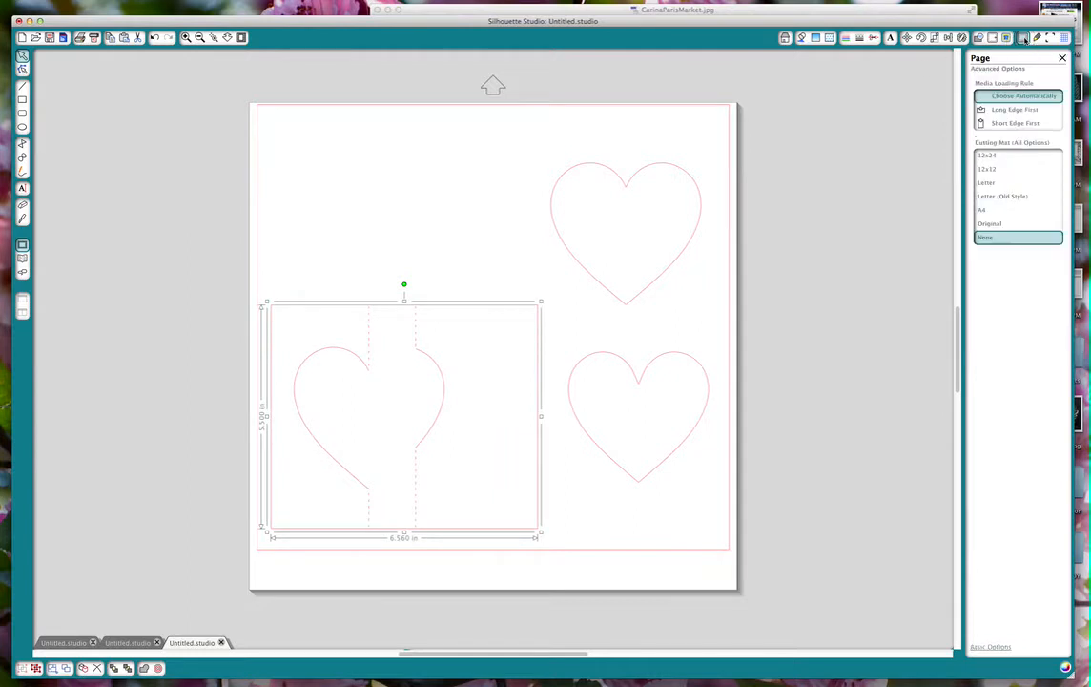
left_click(1024, 39)
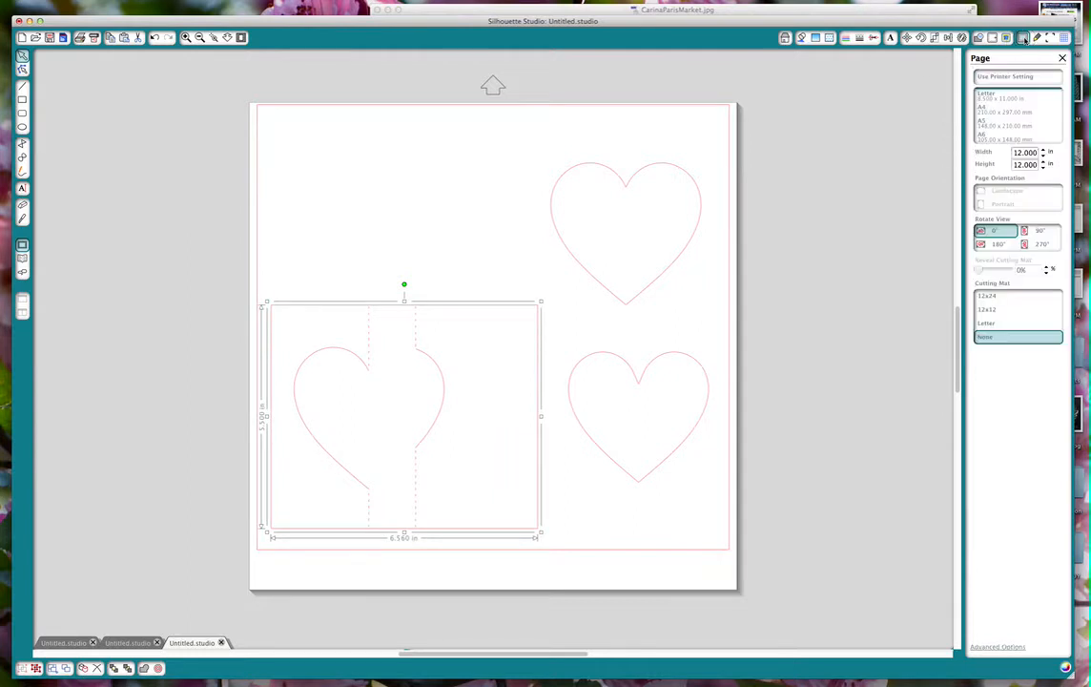
left_click(1000, 96)
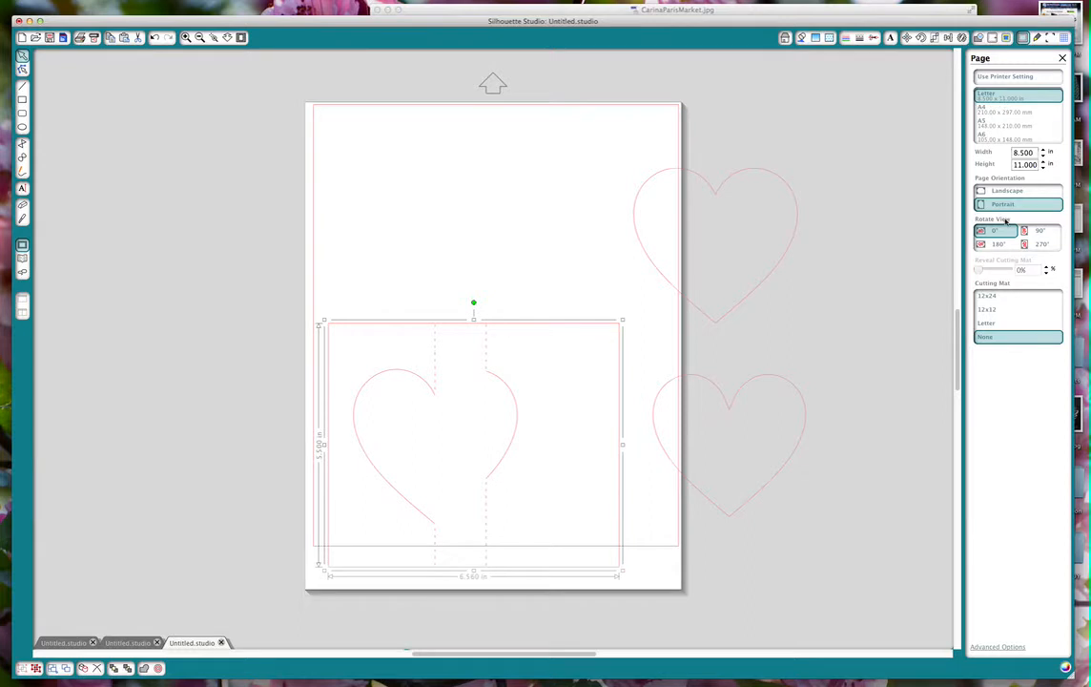
left_click(988, 310)
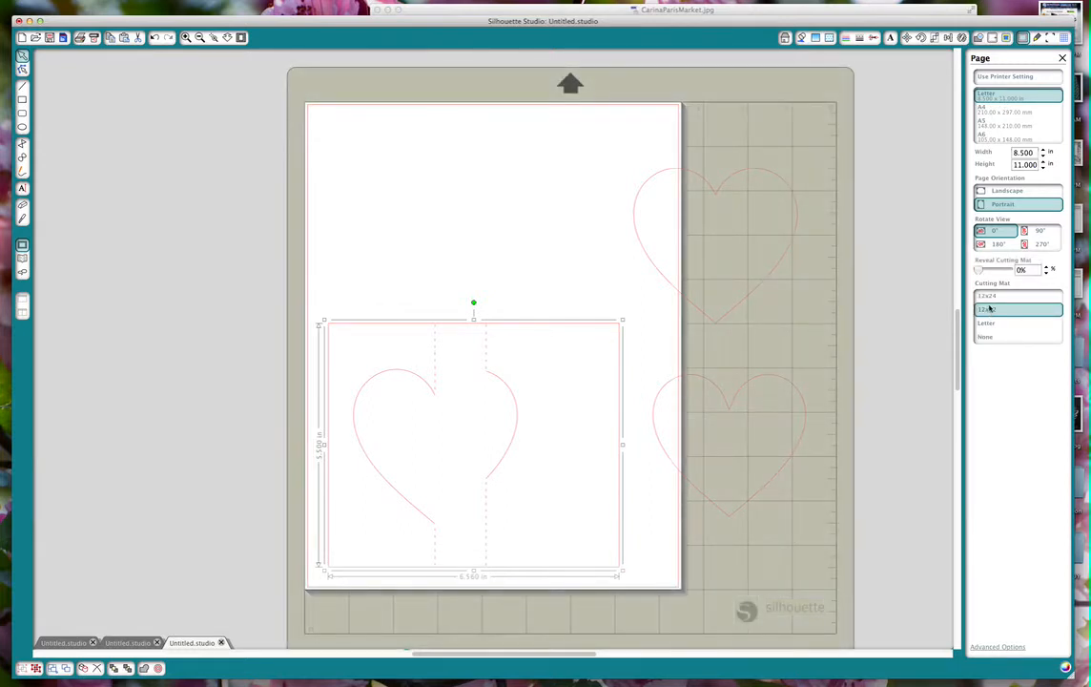
Arrange both loose hearts above the card base within the Letter page, turning the smaller one upside down, and nudge the base into place.
left_click_drag(740, 171, 584, 147)
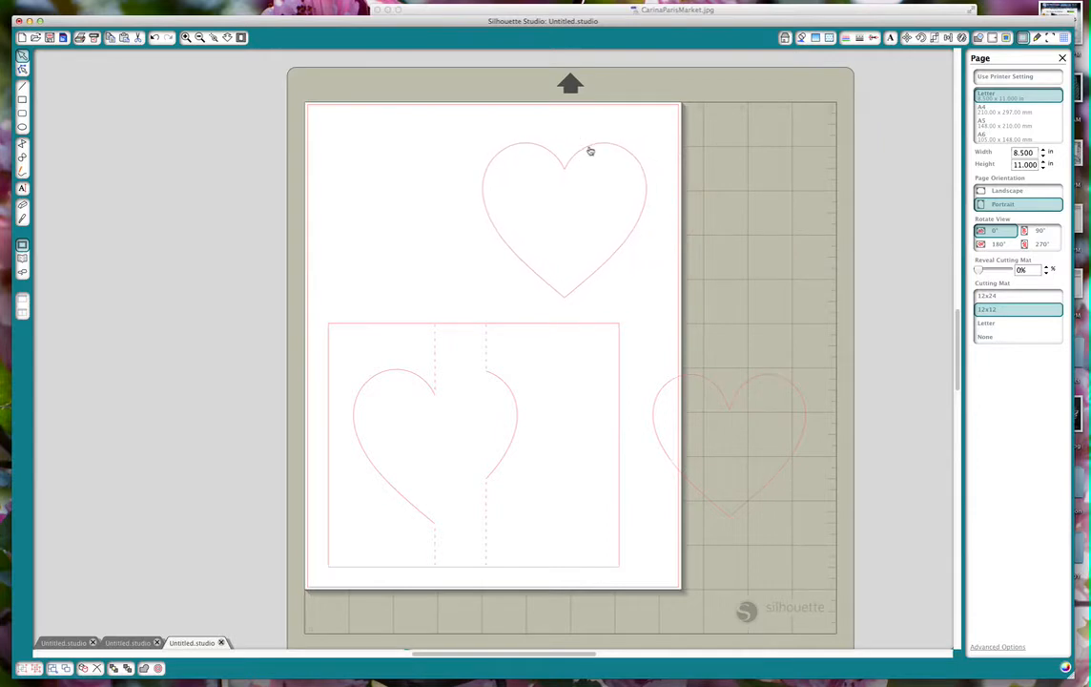
left_click_drag(768, 380, 436, 151)
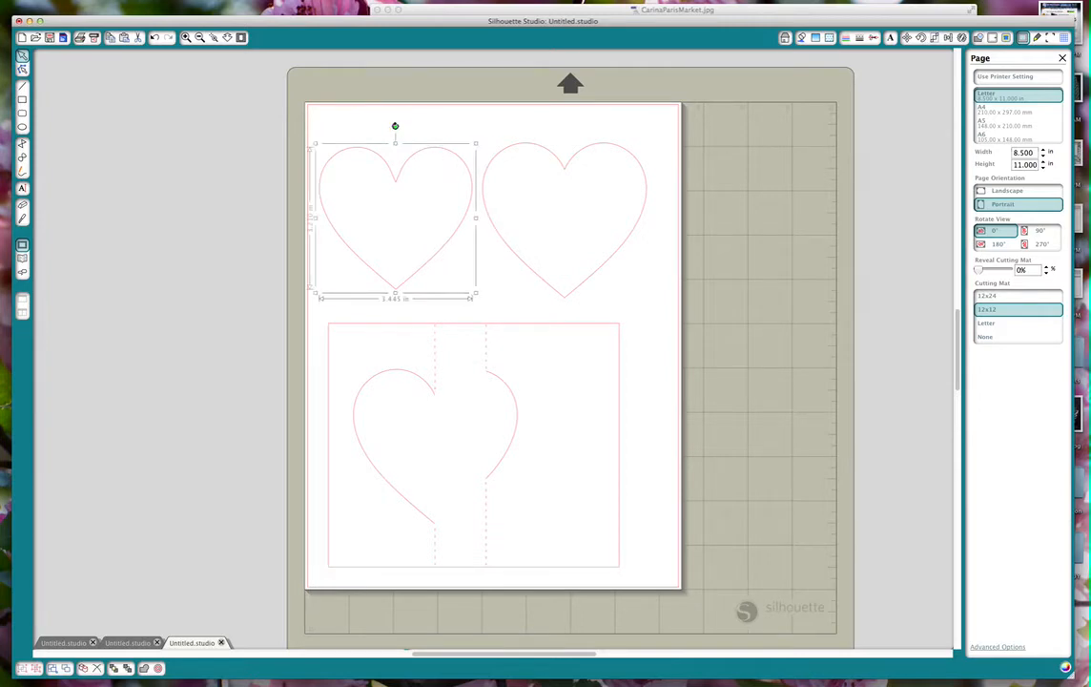
left_click_drag(395, 125, 399, 317)
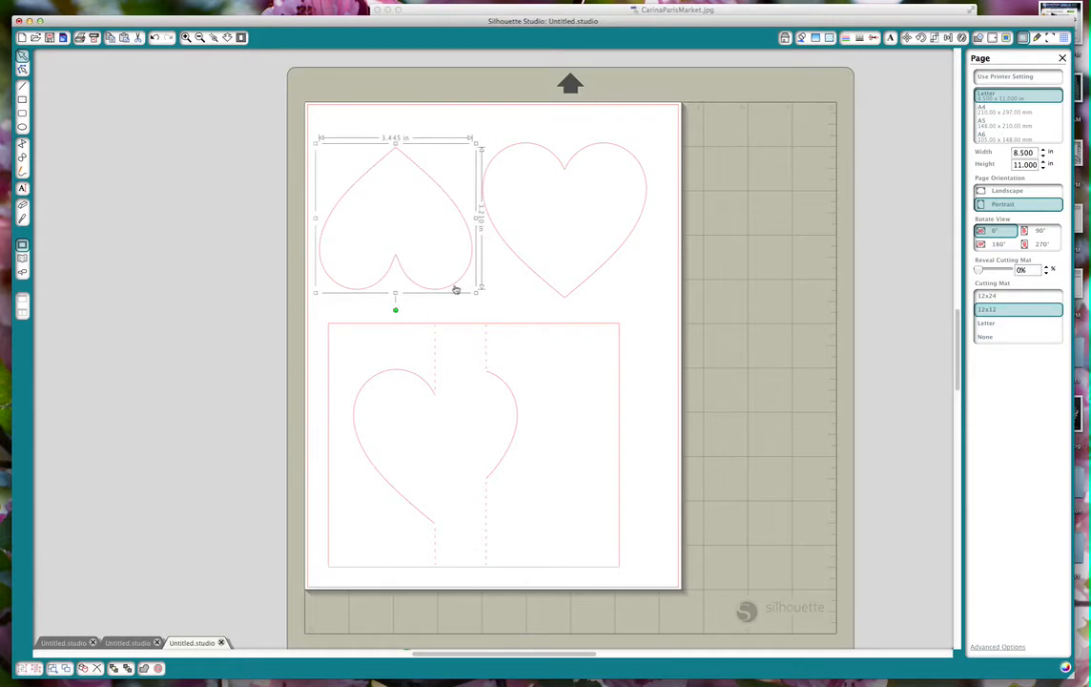
left_click_drag(455, 287, 479, 296)
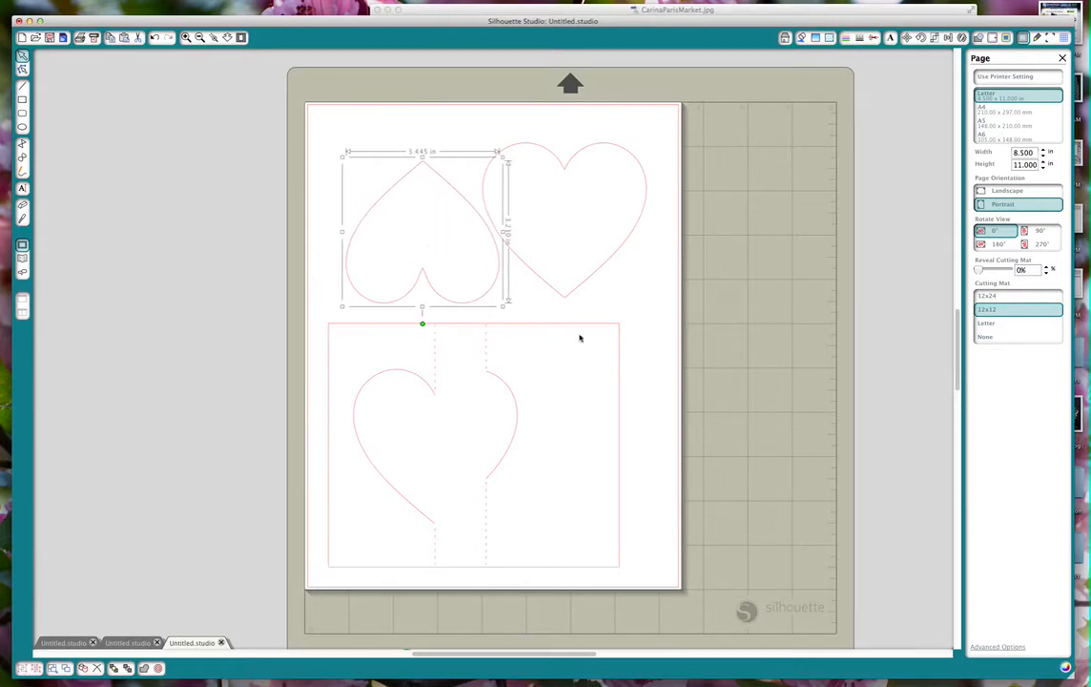
left_click(572, 327)
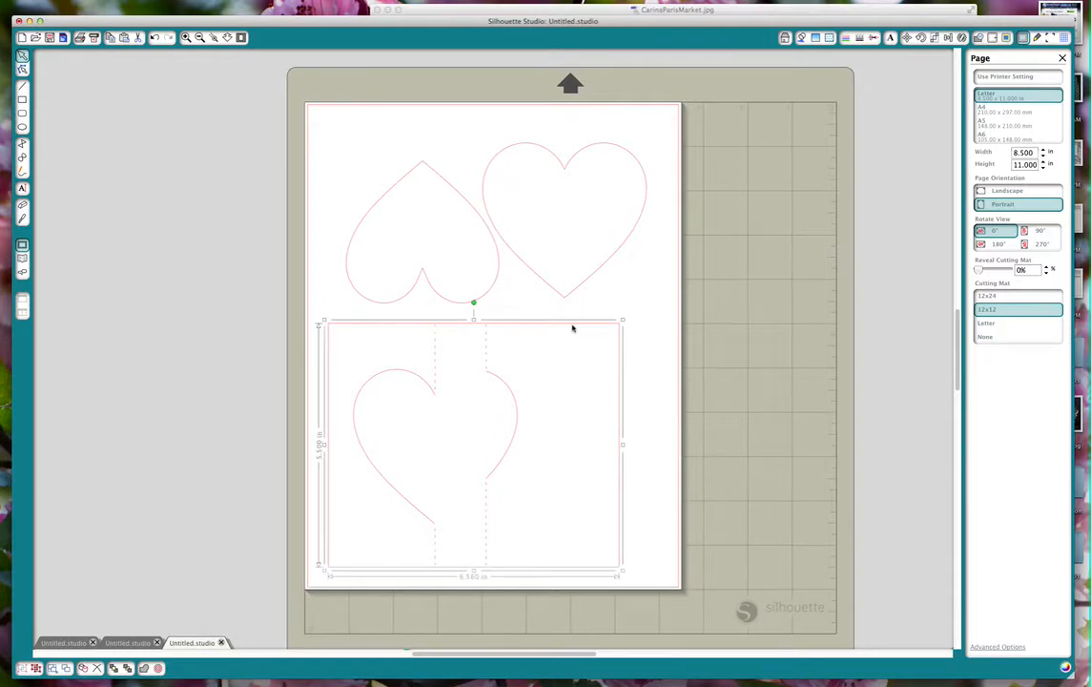
left_click_drag(573, 328, 585, 318)
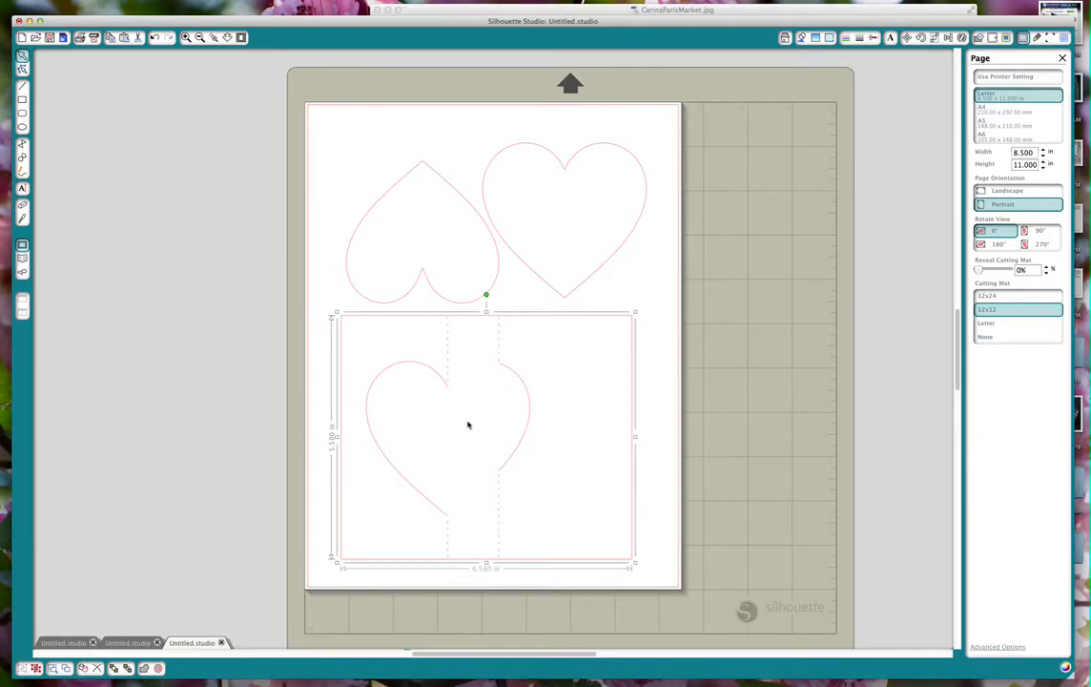
Review the finished-card photo CarinaParisMarket.jpg again and return to the card layout.
left_click(408, 15)
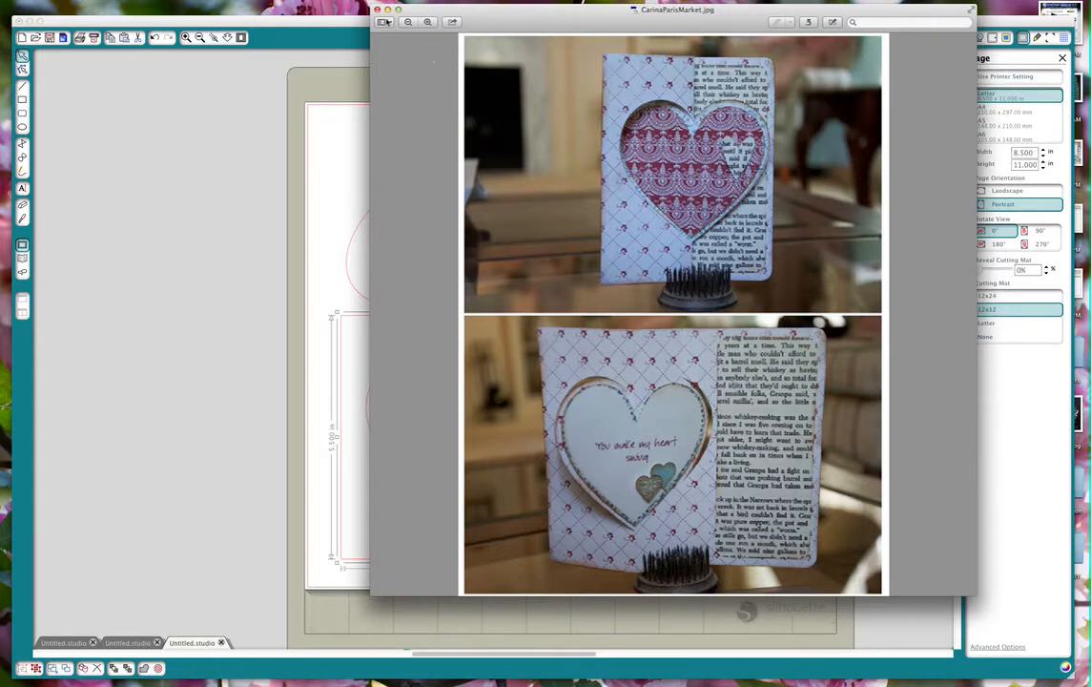
left_click(320, 21)
left_click(560, 352)
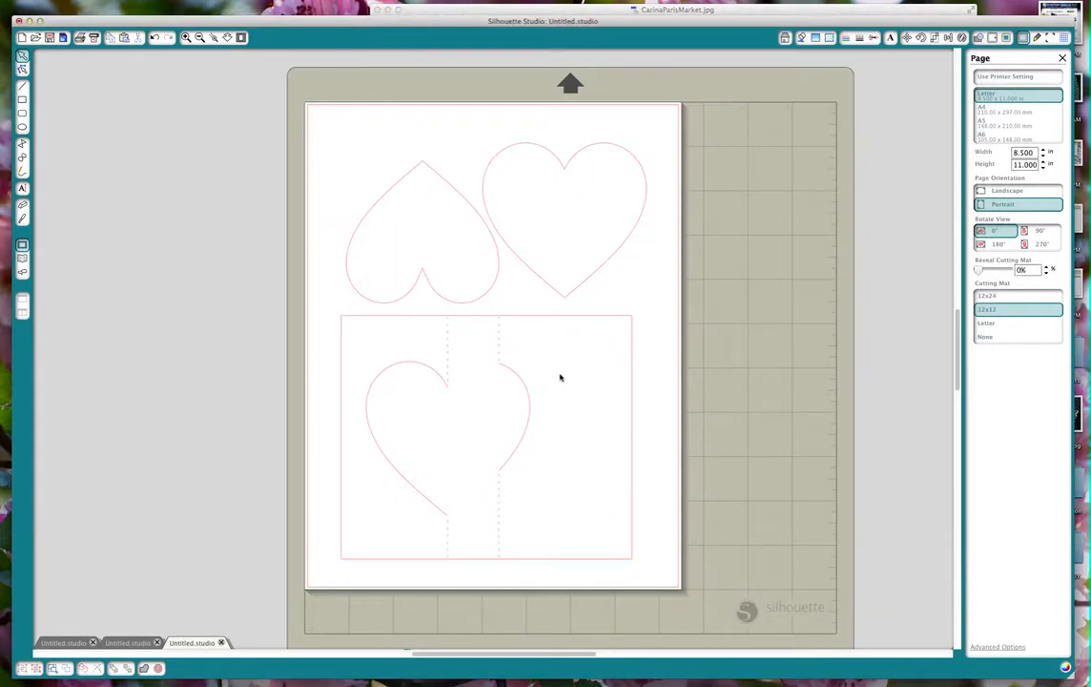
Fill the grouped card base with the cream floral lattice paper from the carinagardner_pari_paper folder.
left_click(550, 321)
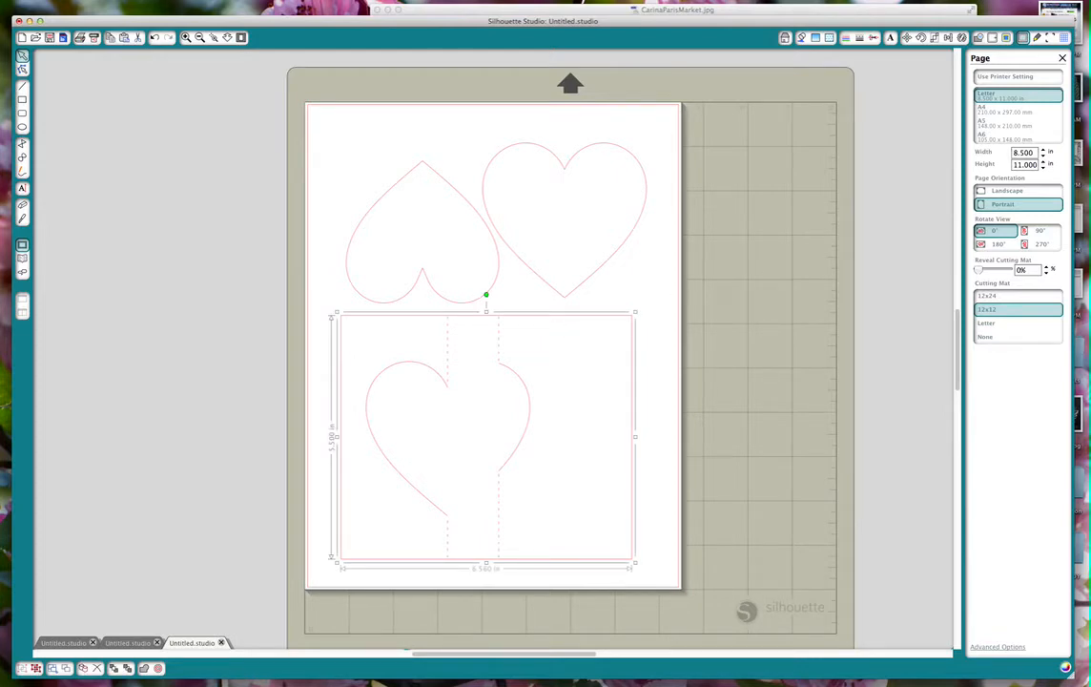
left_click_drag(1090, 211, 1014, 160)
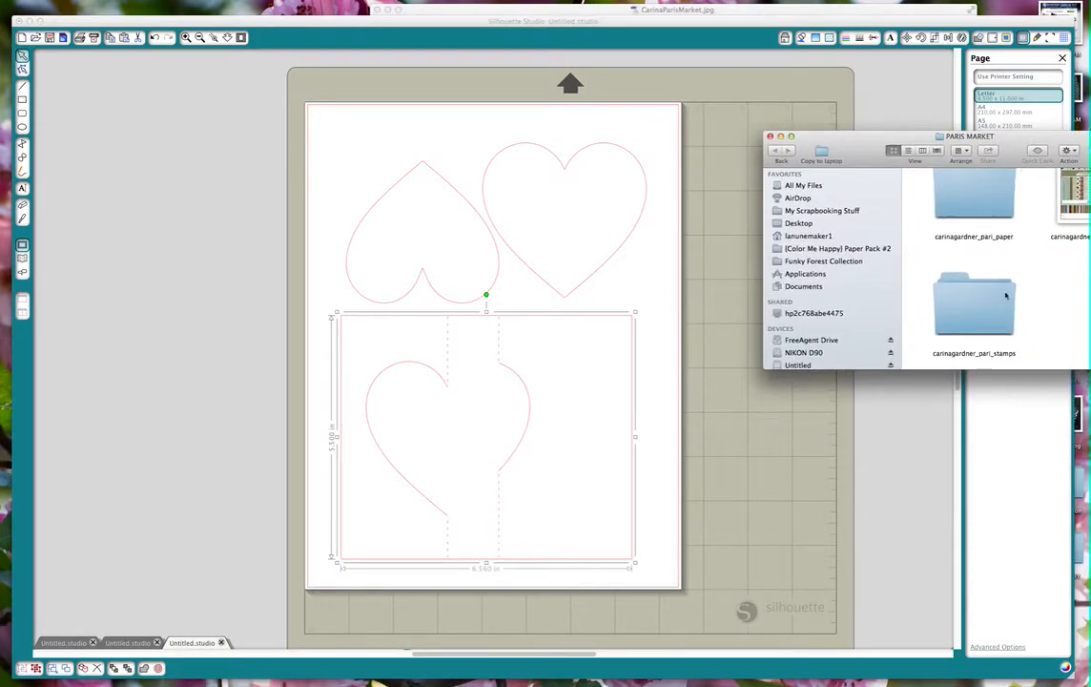
double_click(979, 220)
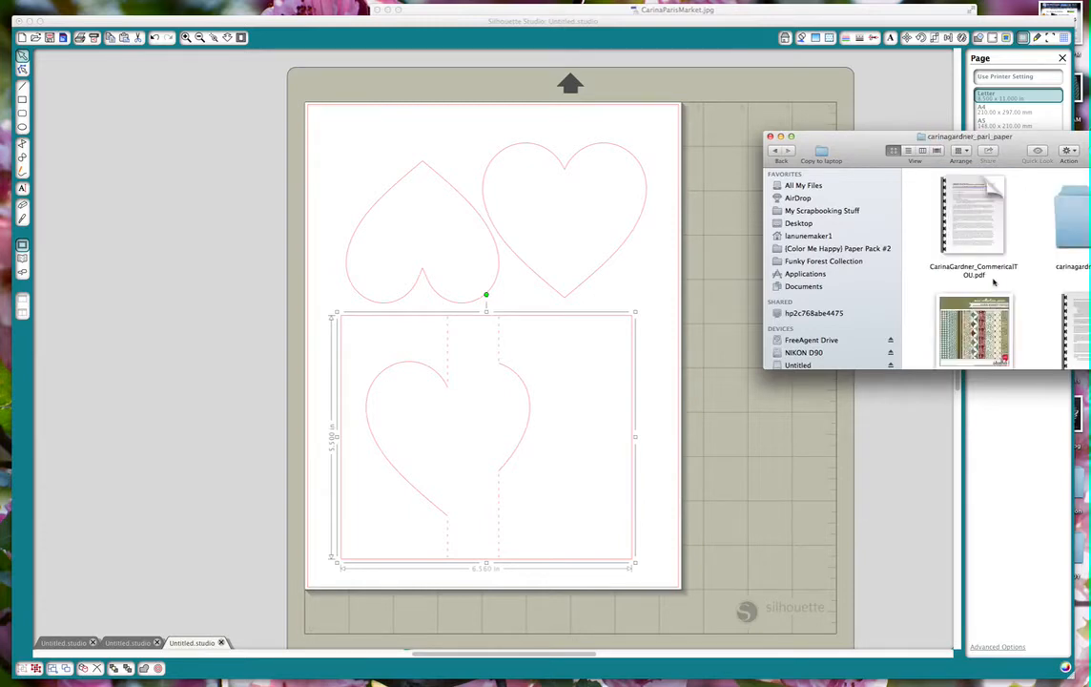
scroll(1065, 235, "down", 3)
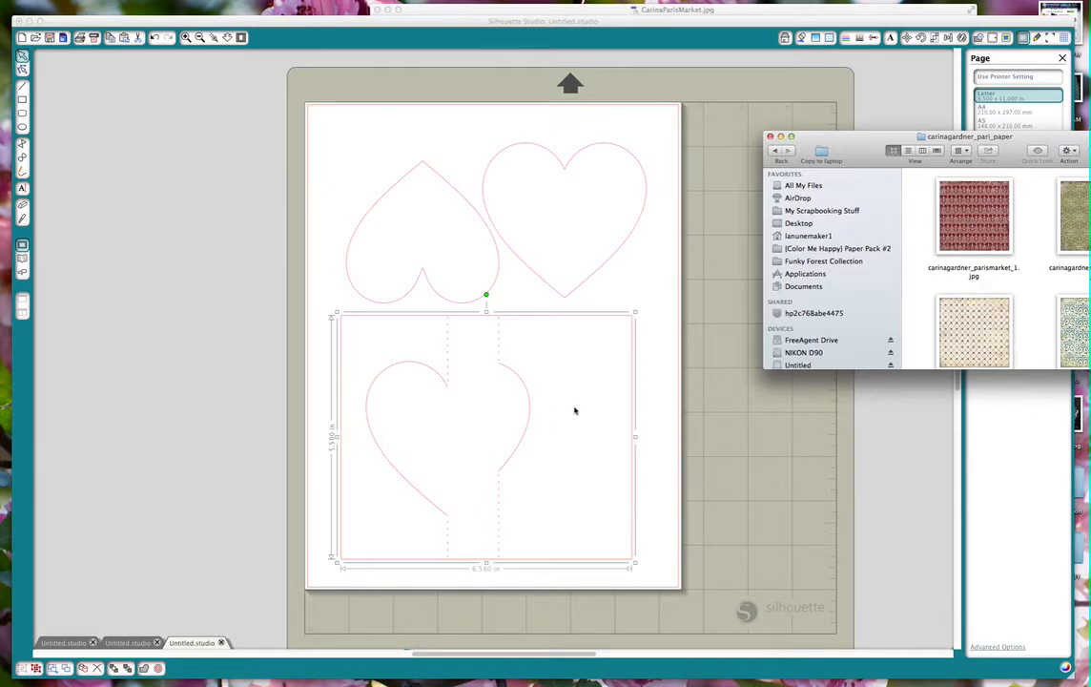
left_click(982, 331)
left_click_drag(983, 331, 470, 404)
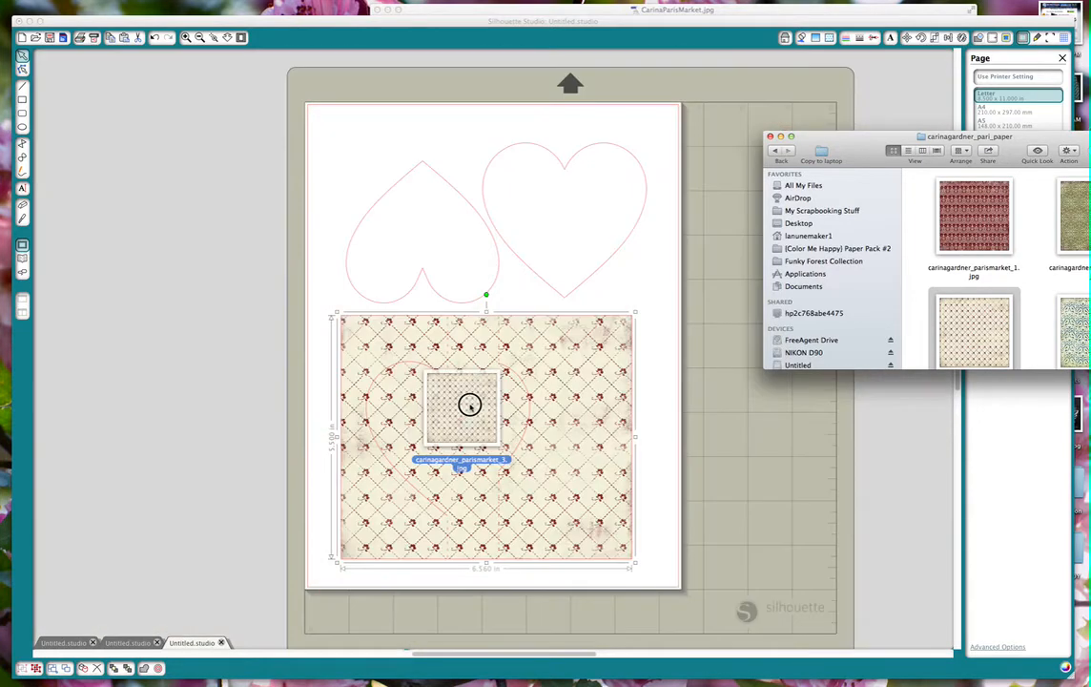
left_click(648, 386)
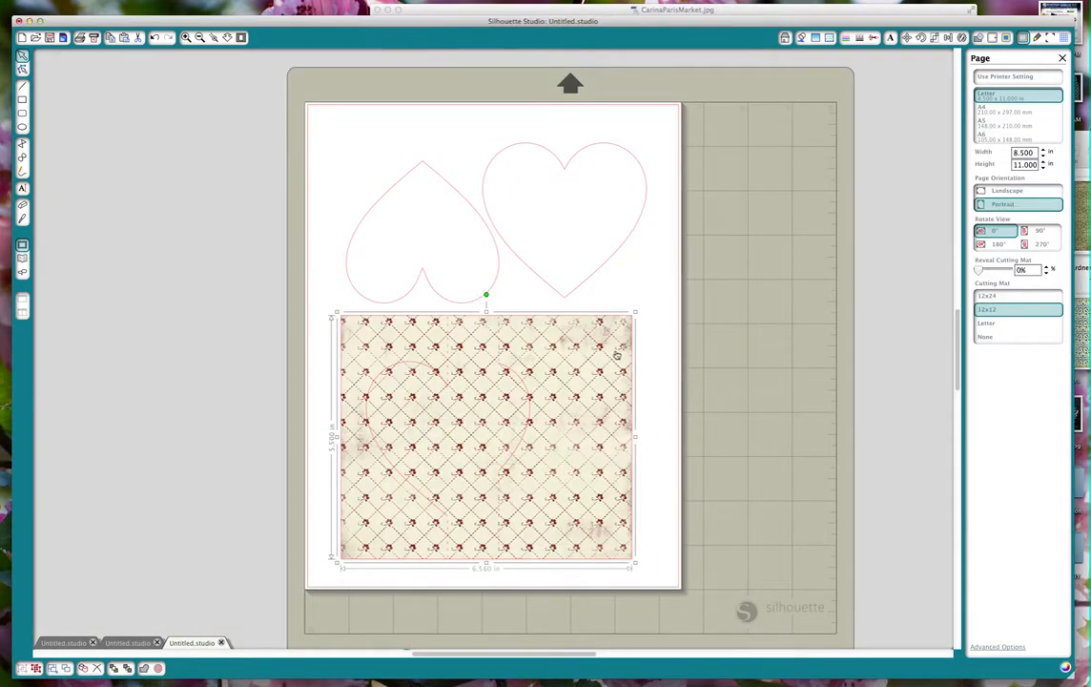
Fill the upright heart with the blue-green damask paper beside carinagardner_parismarket_3.jpg in the carinagardner_pari_paper folder.
left_click(603, 259)
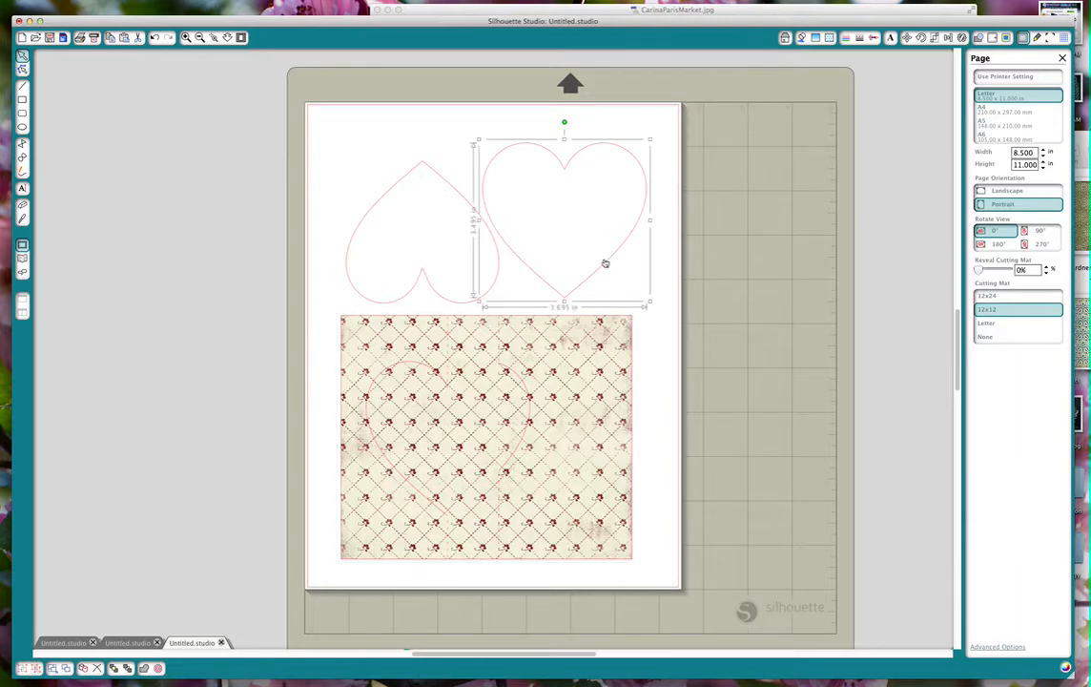
left_click(1084, 232)
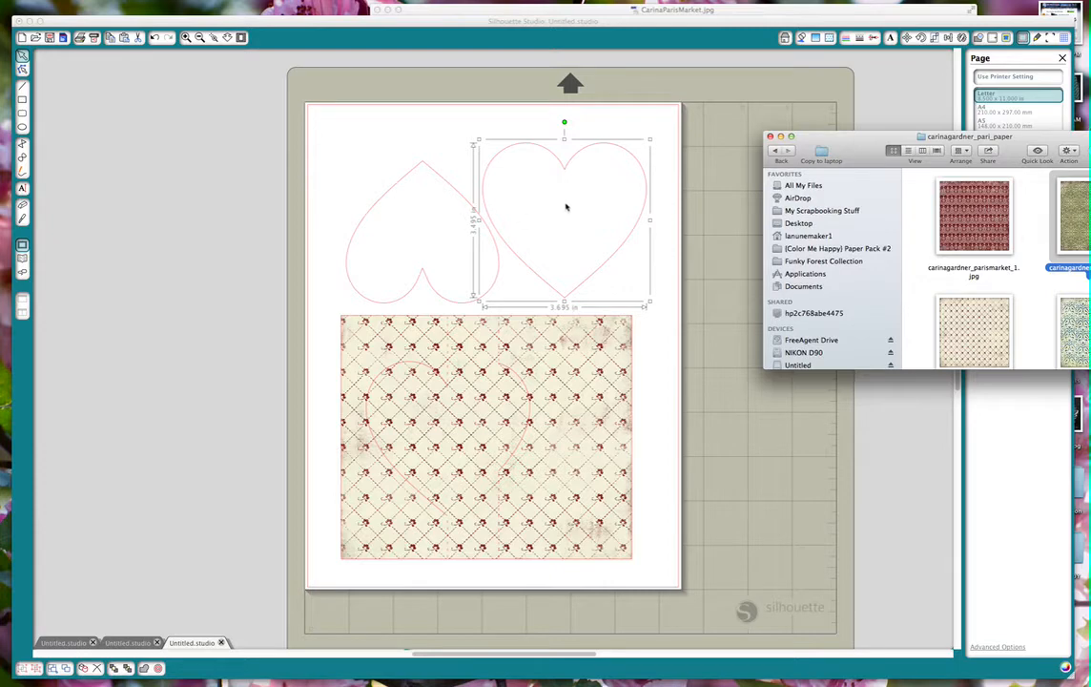
left_click(428, 170)
left_click(429, 164)
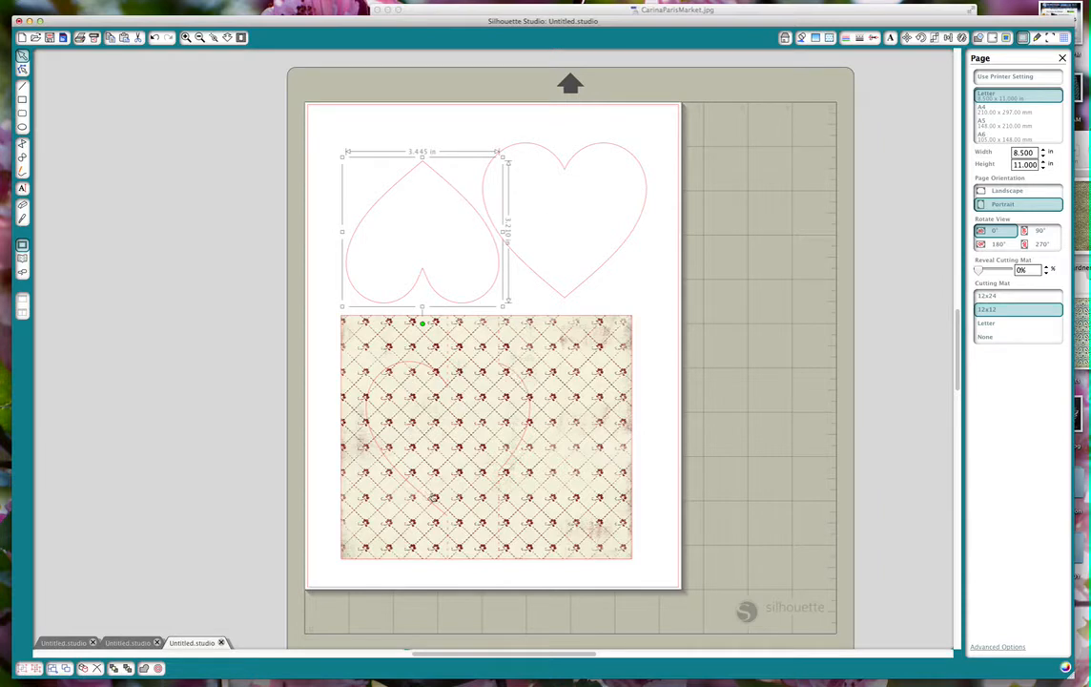
left_click(584, 174)
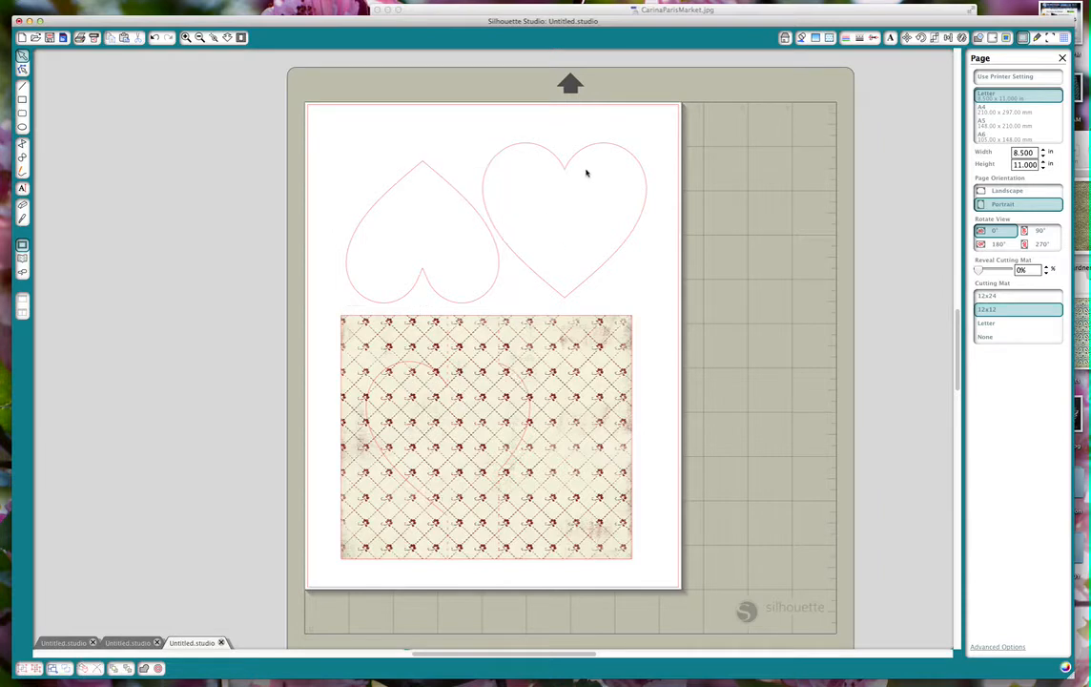
left_click(602, 172)
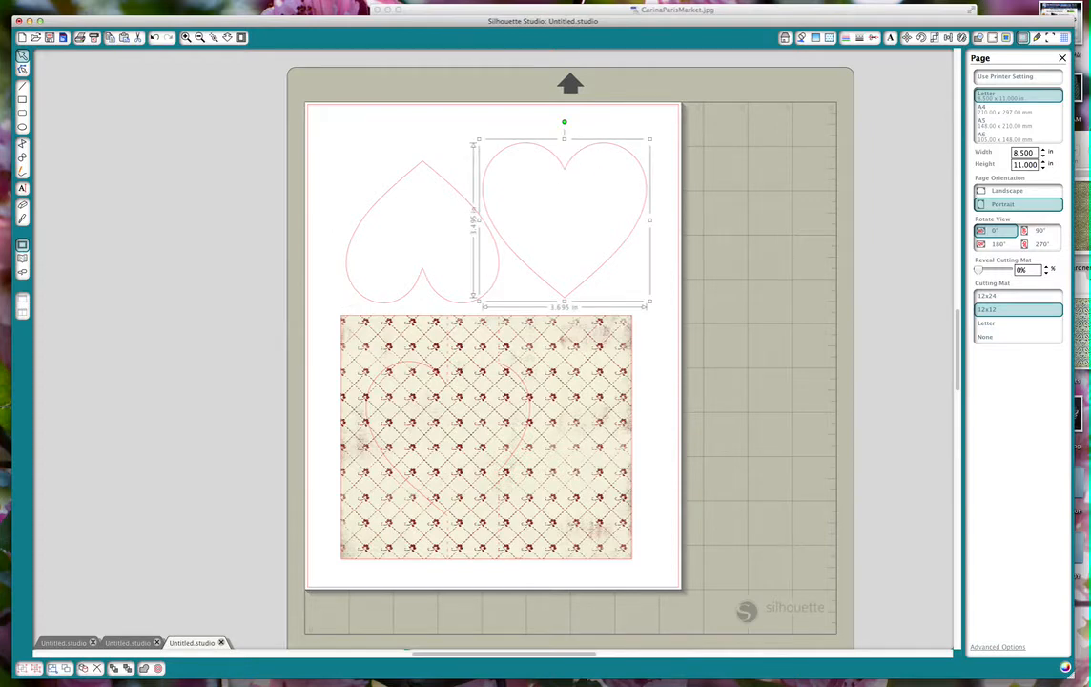
left_click(1080, 209)
scroll(983, 262, "down", 3)
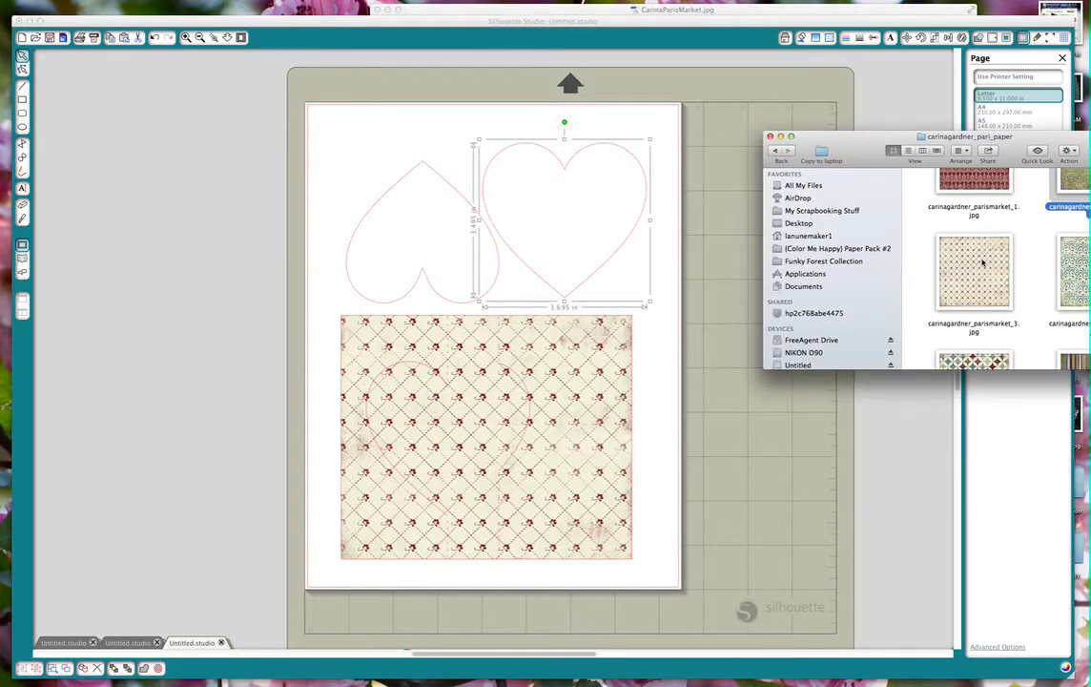
left_click_drag(1072, 269, 555, 195)
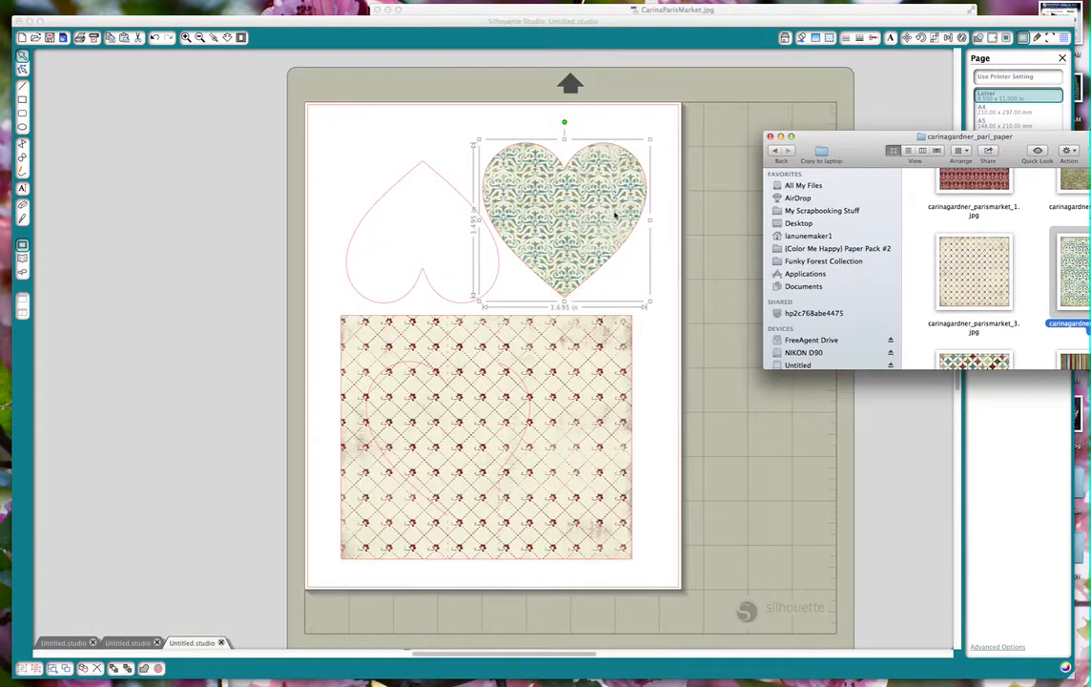
Fill the upside-down heart with the red paper carinagardner_parismarket_1.jpg from the carinagardner_pari_paper folder.
left_click(448, 180)
left_click(441, 184)
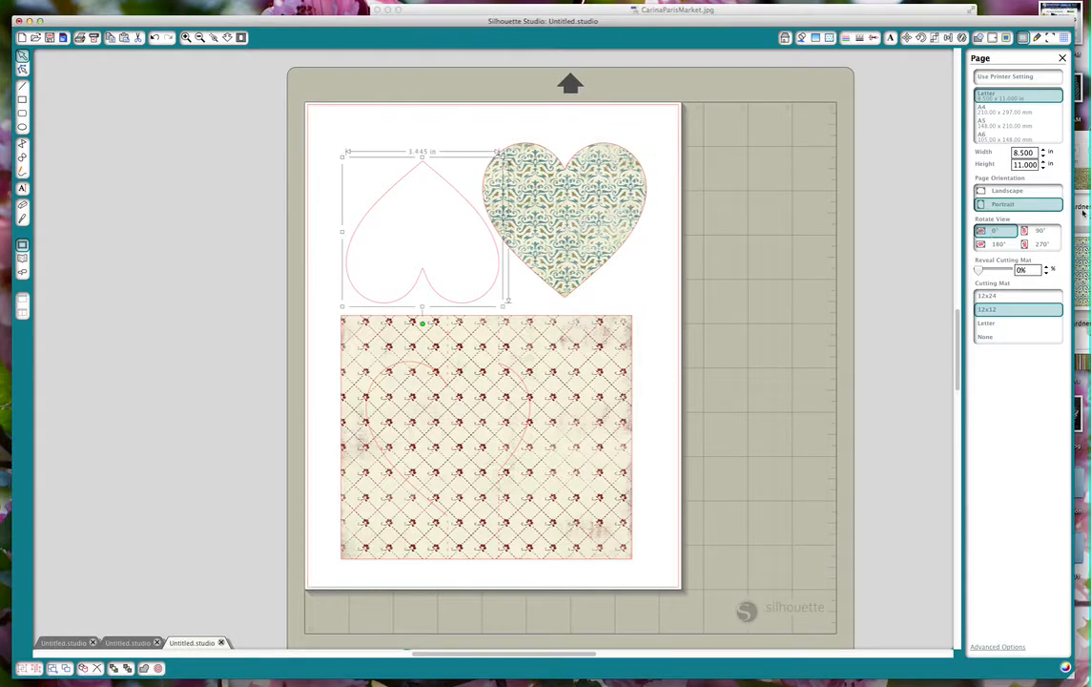
left_click(1083, 213)
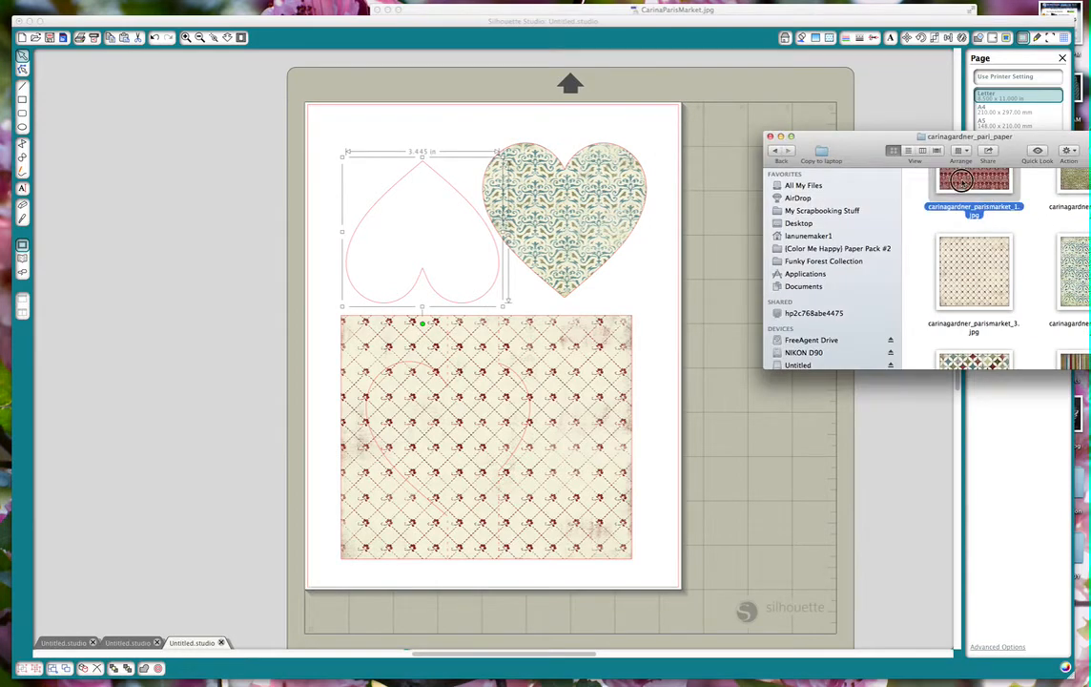
left_click_drag(974, 181, 405, 239)
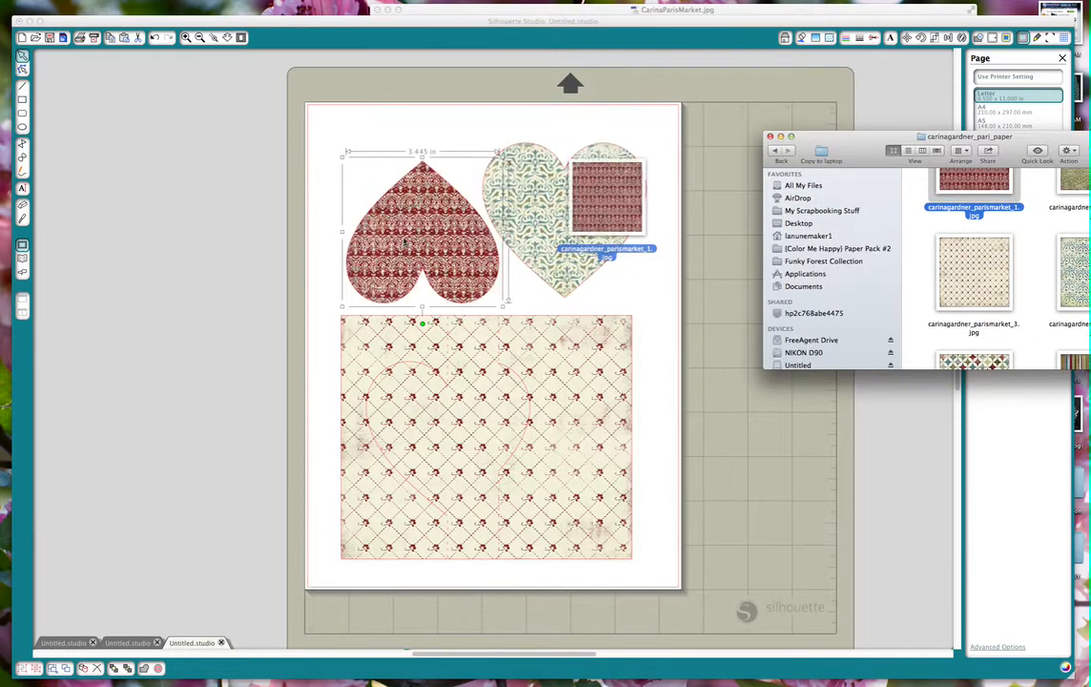
Scale the red fill pattern on the upside-down heart to 240% using the advanced fill pattern options.
left_click(379, 205)
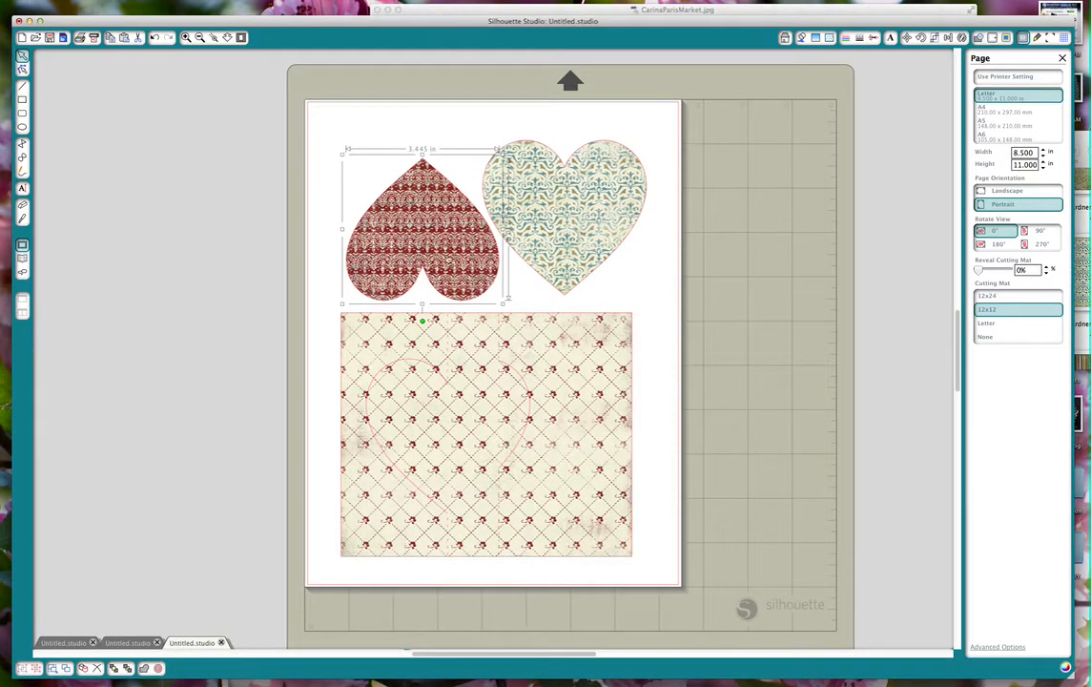
left_click(829, 39)
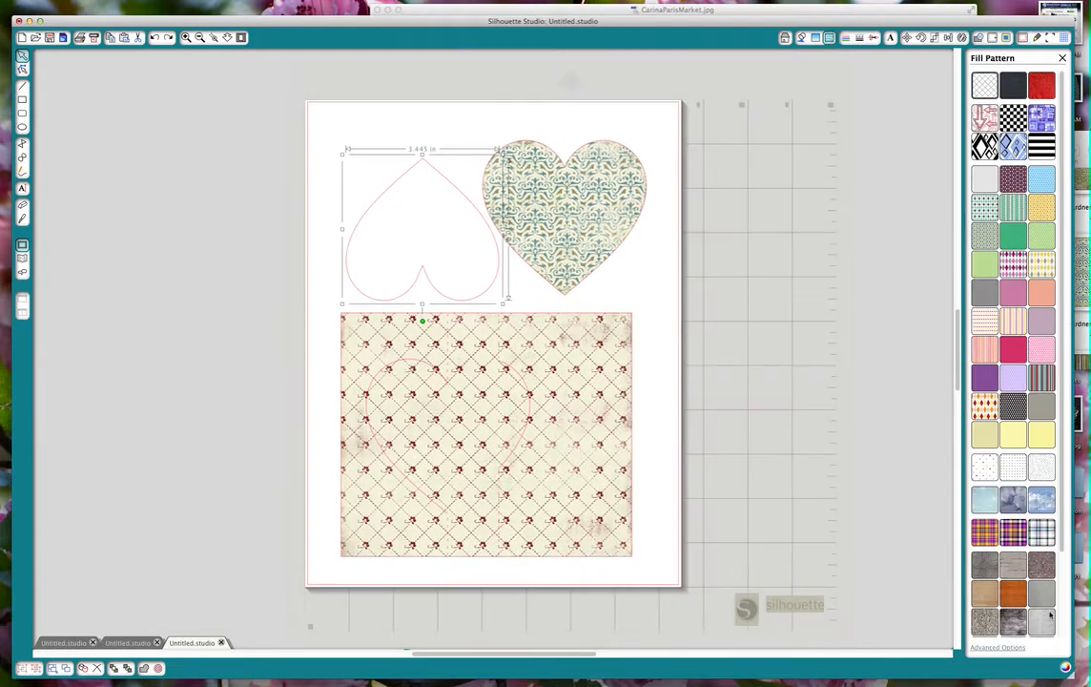
left_click(1001, 648)
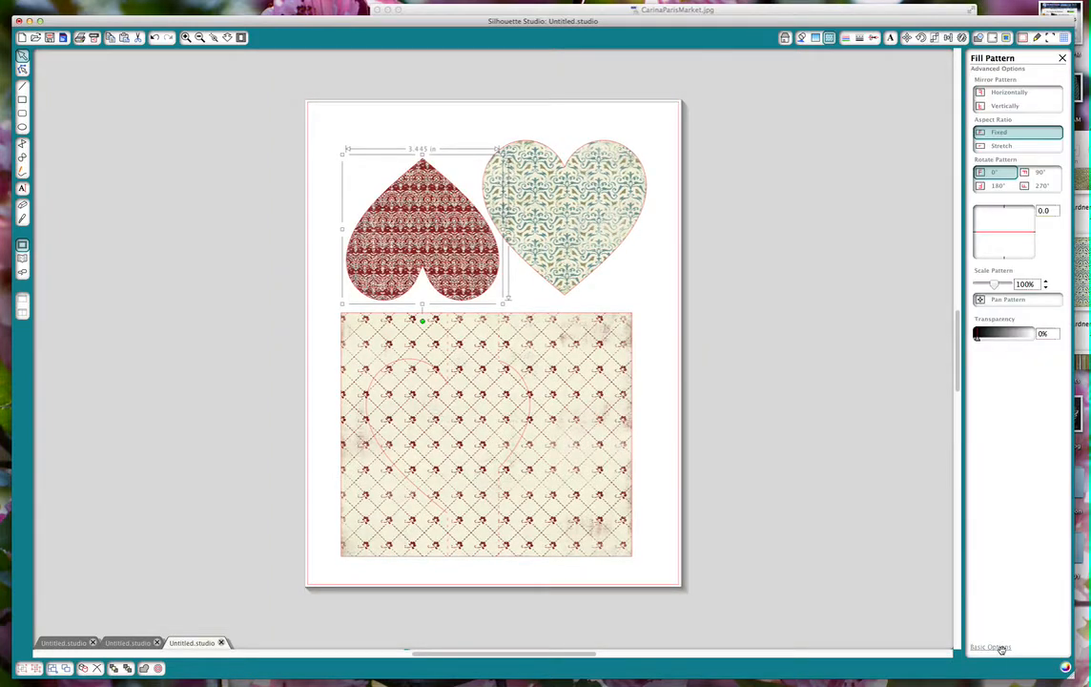
left_click_drag(992, 284, 998, 282)
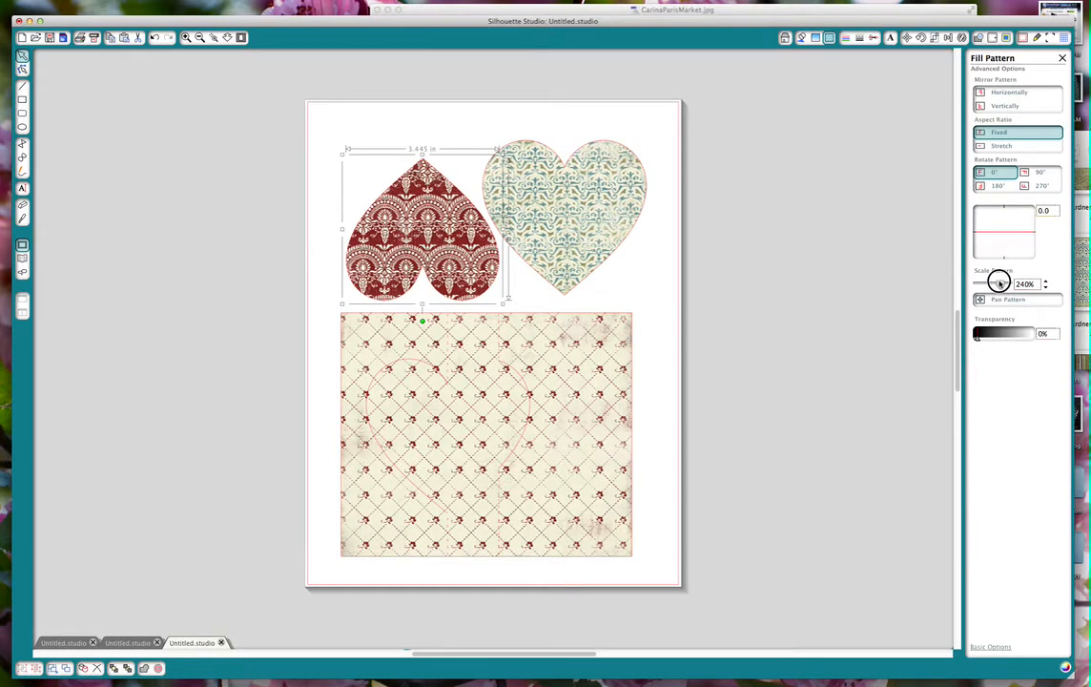
left_click(627, 118)
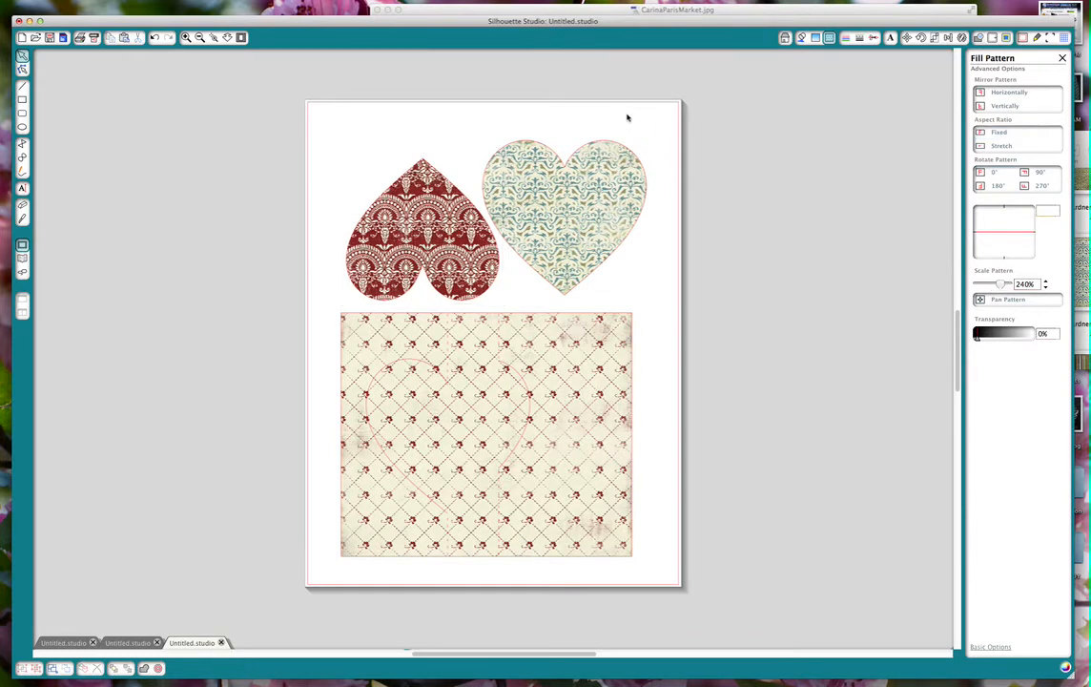
Show the registration marks and shift the upright heart and the card base so they fit inside the marked area.
left_click(1049, 38)
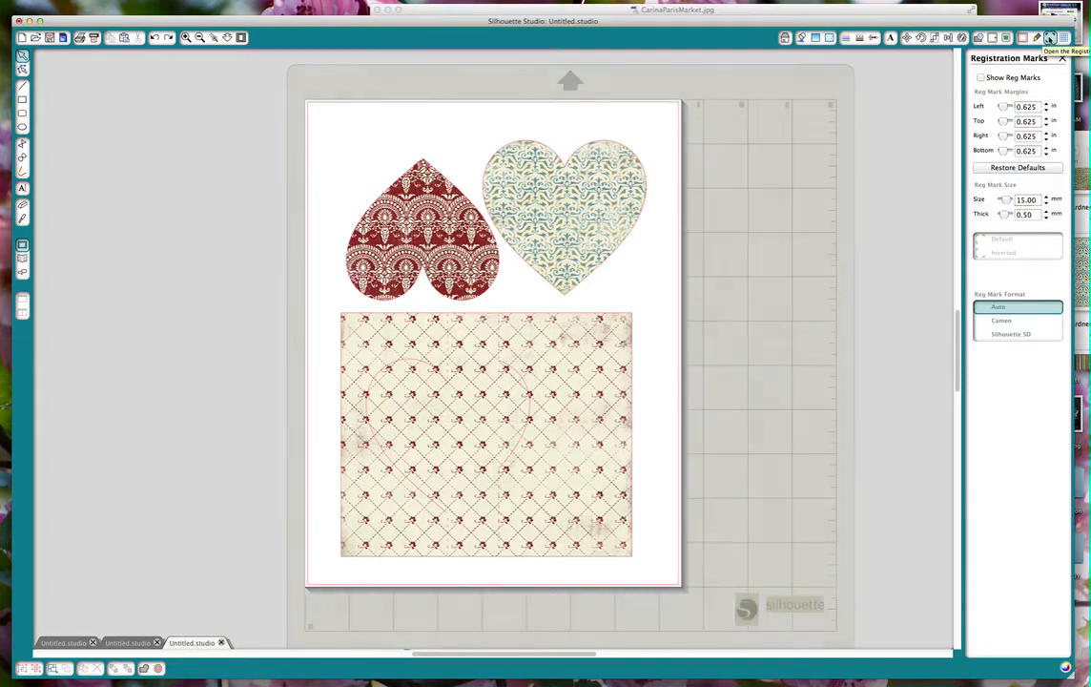
left_click(981, 78)
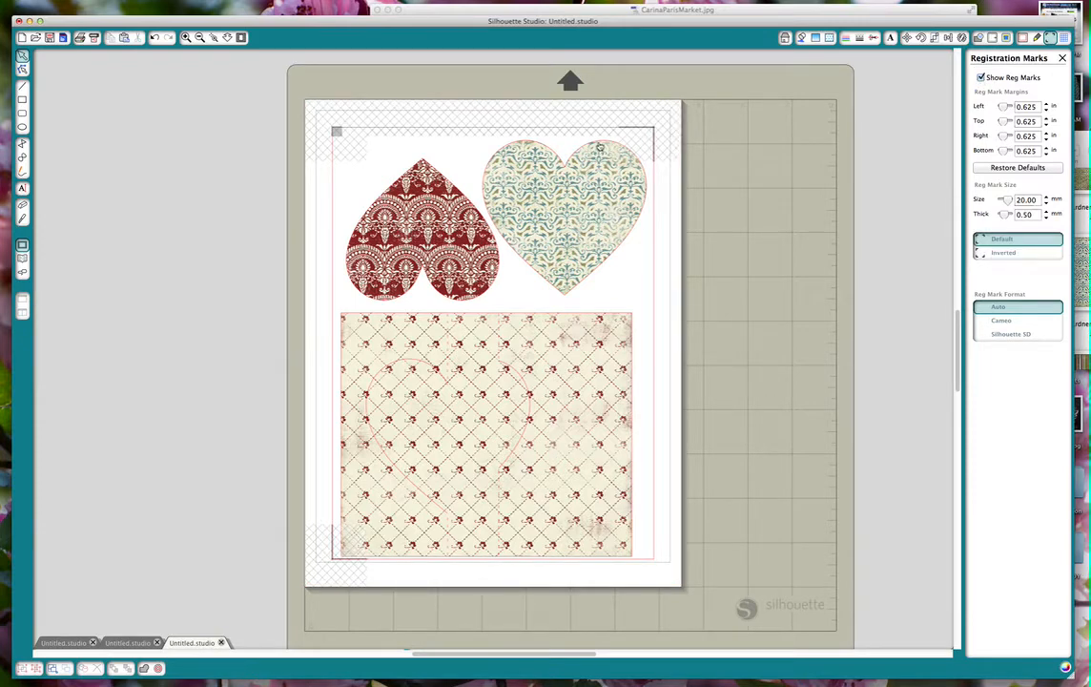
mouse_move(599, 142)
left_mouse_down()
mouse_move(595, 153)
mouse_move(608, 156)
mouse_move(596, 142)
left_mouse_up()
left_click(661, 164)
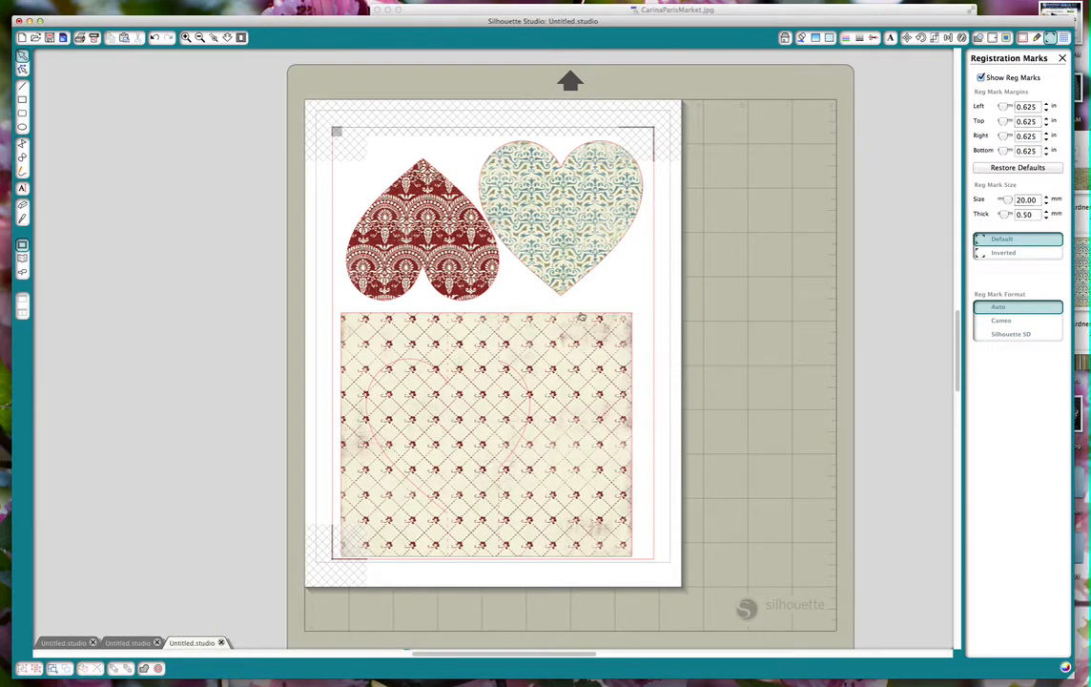
mouse_move(575, 312)
left_mouse_down()
mouse_move(602, 307)
mouse_move(592, 313)
left_mouse_up()
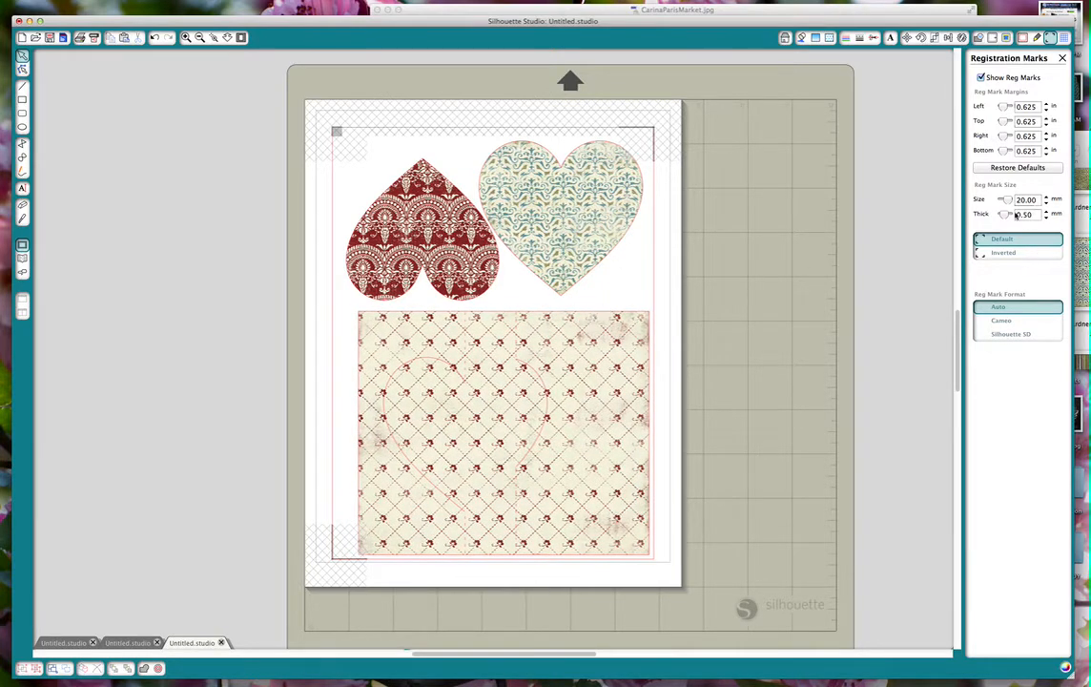
Reduce the registration mark size to 12 mm and display the design's cut and perforation lines in Cut Style.
left_click(1048, 204)
left_click(1047, 204)
left_click(1047, 204)
left_click(1047, 204)
left_click(1047, 205)
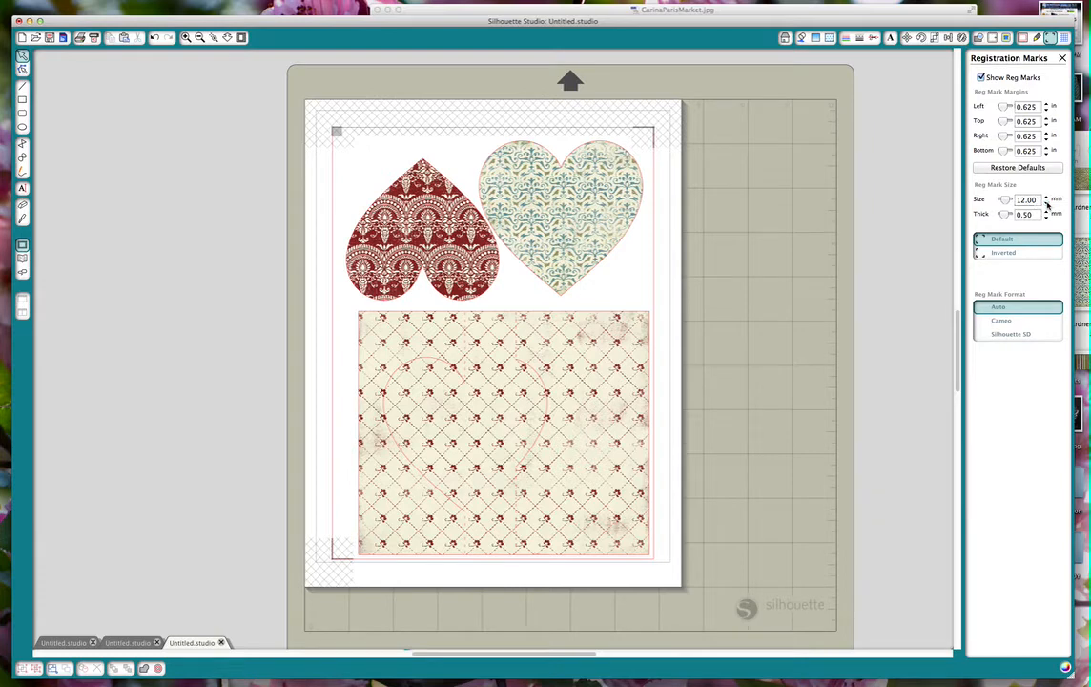
left_click(1047, 205)
left_click(875, 38)
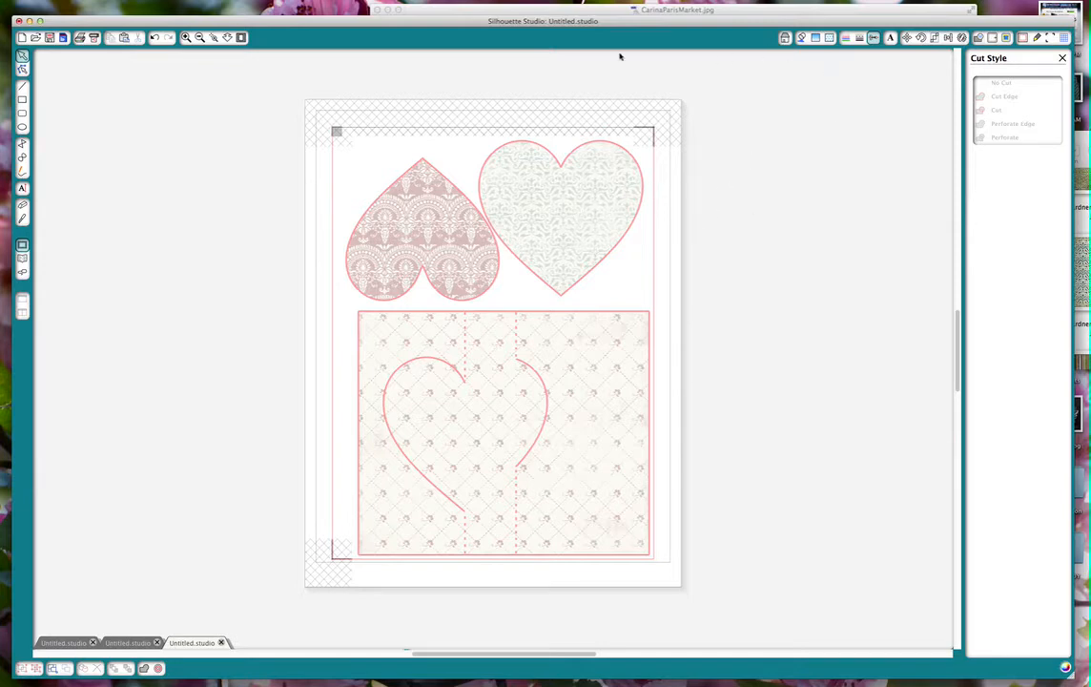
Open the print setup, try HP Brochure & Flyer Paper, Matte as the paper type, and cancel the print.
left_click(80, 38)
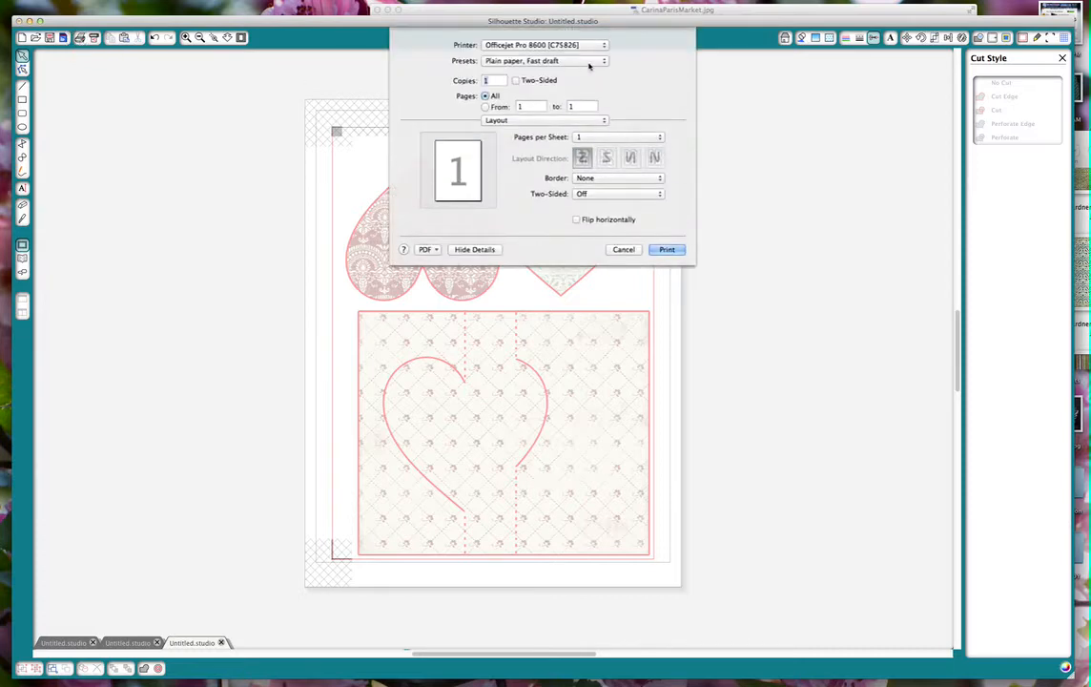
left_click(606, 62)
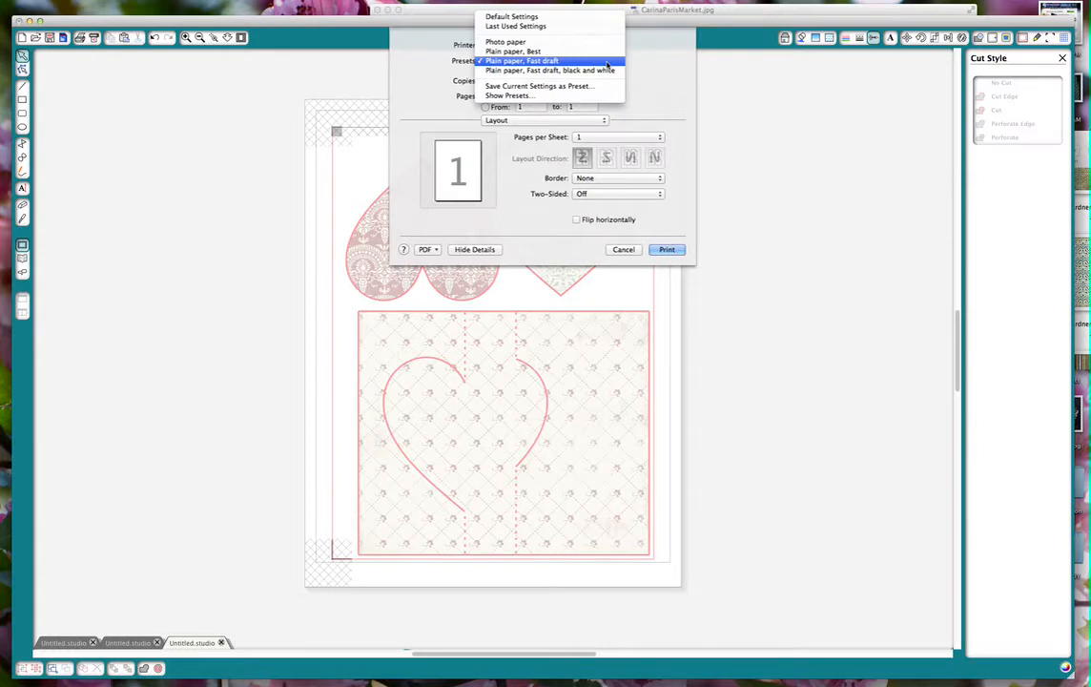
left_click(607, 62)
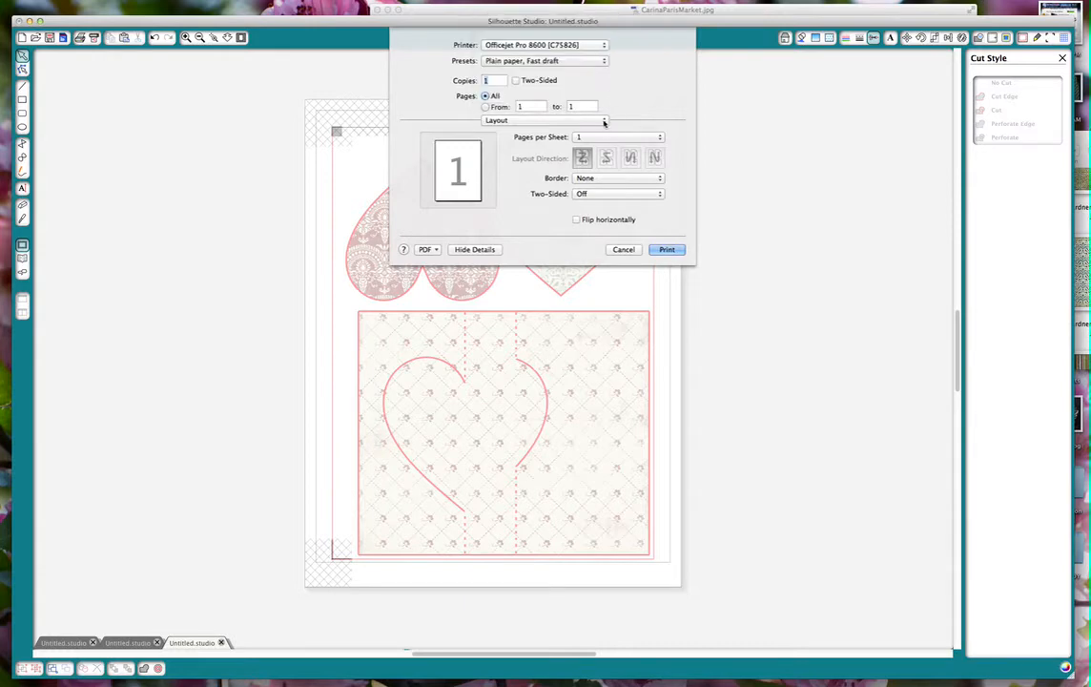
left_click(603, 121)
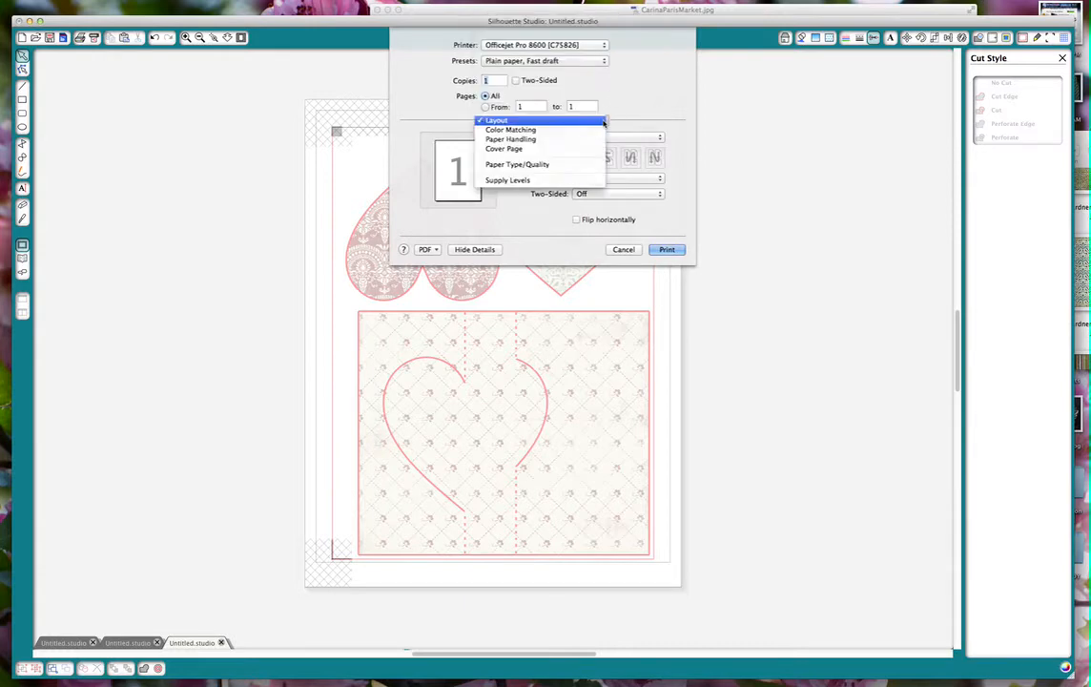
left_click(598, 164)
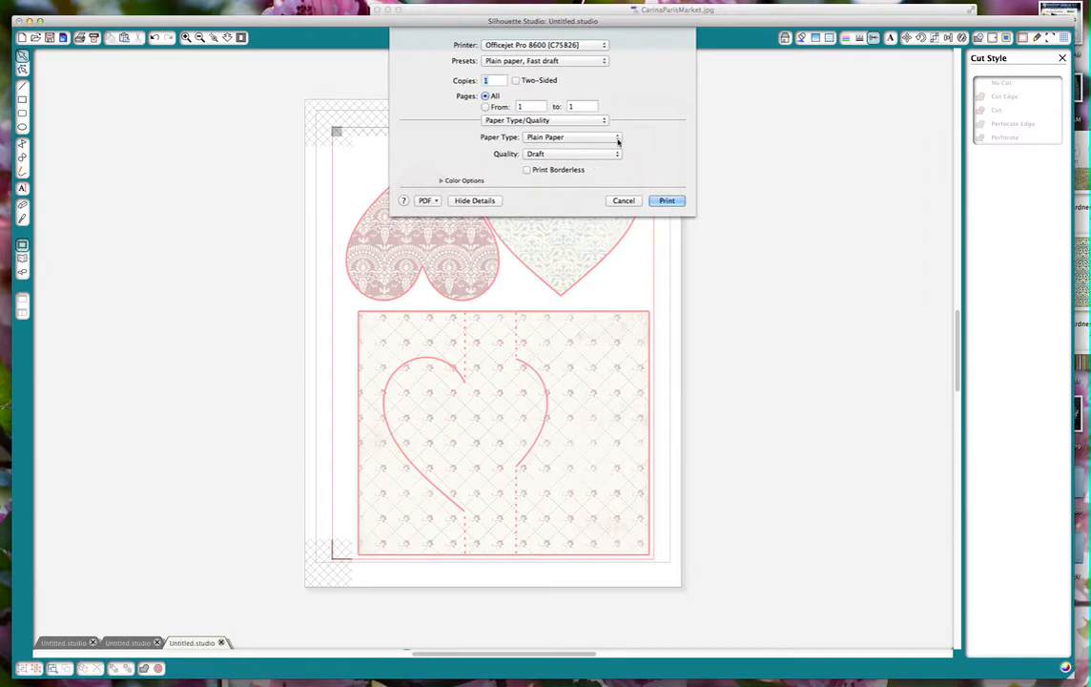
left_click(618, 139)
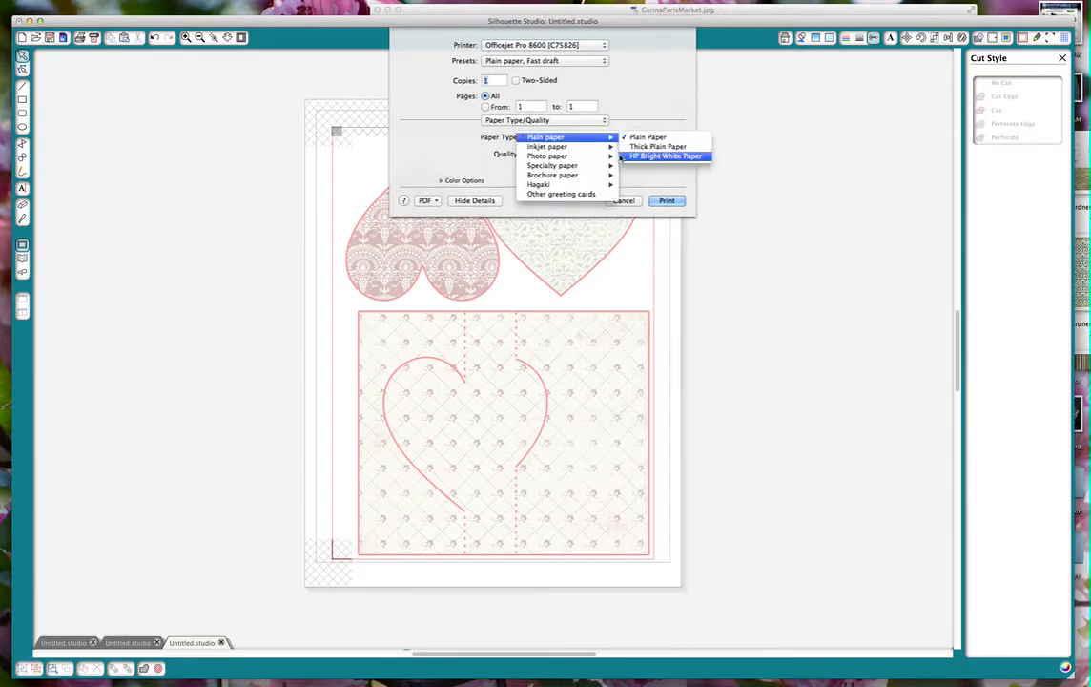
mouse_move(618, 178)
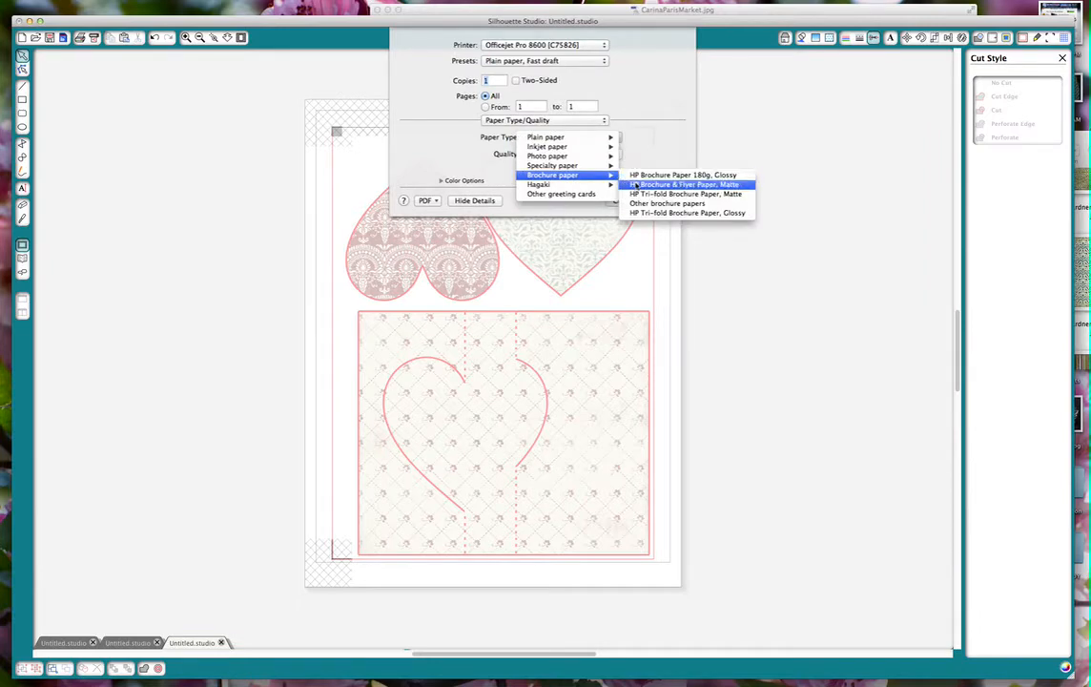
left_click(635, 184)
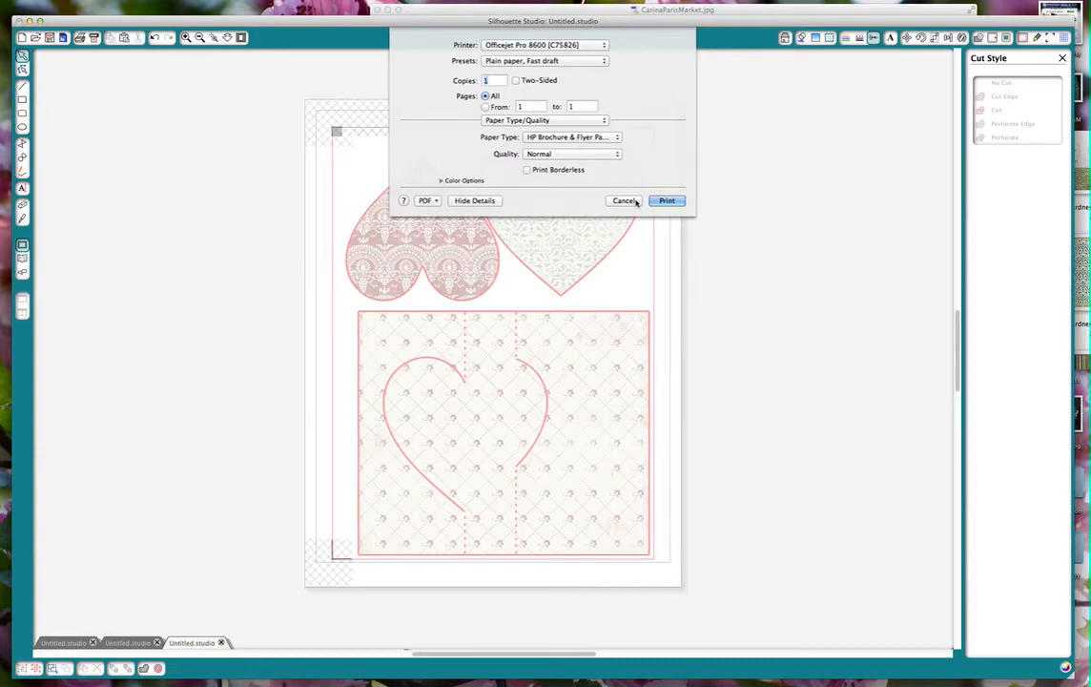
left_click(633, 201)
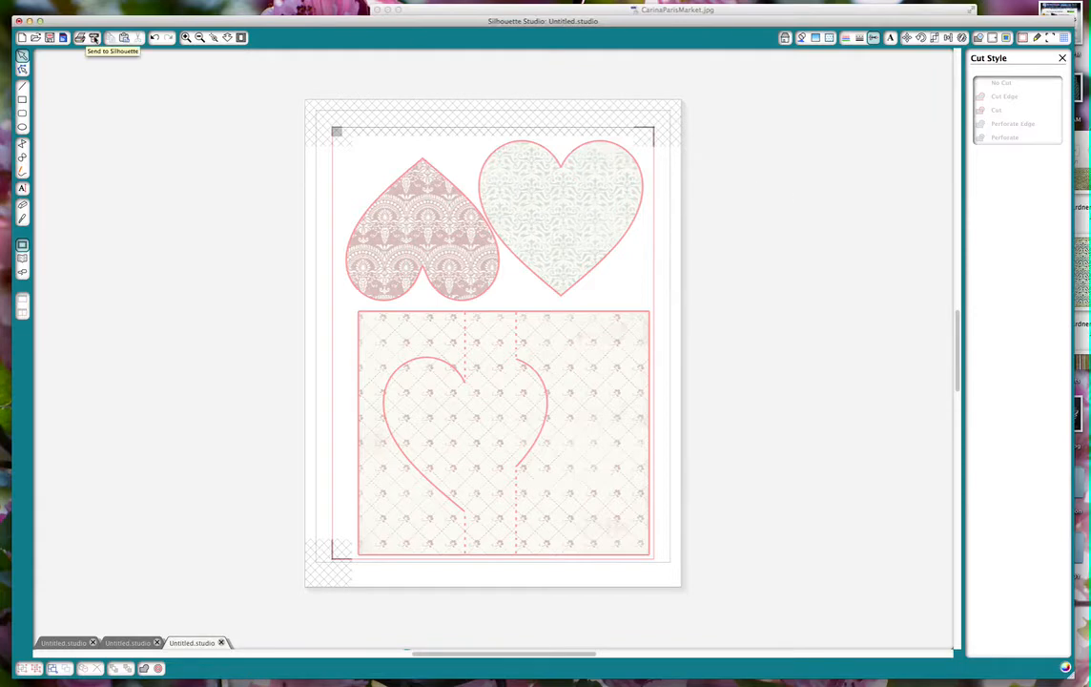
Send the design to the Silhouette, skip printing, and continue past the mat loading instructions to registration mark detection.
left_click(94, 38)
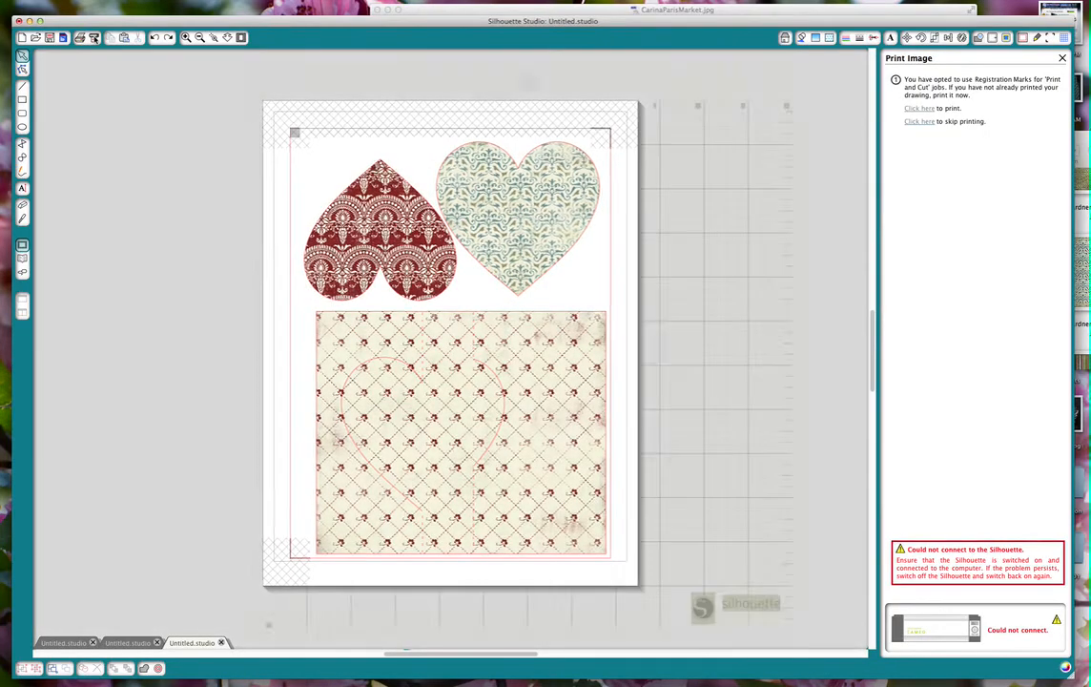
left_click(920, 122)
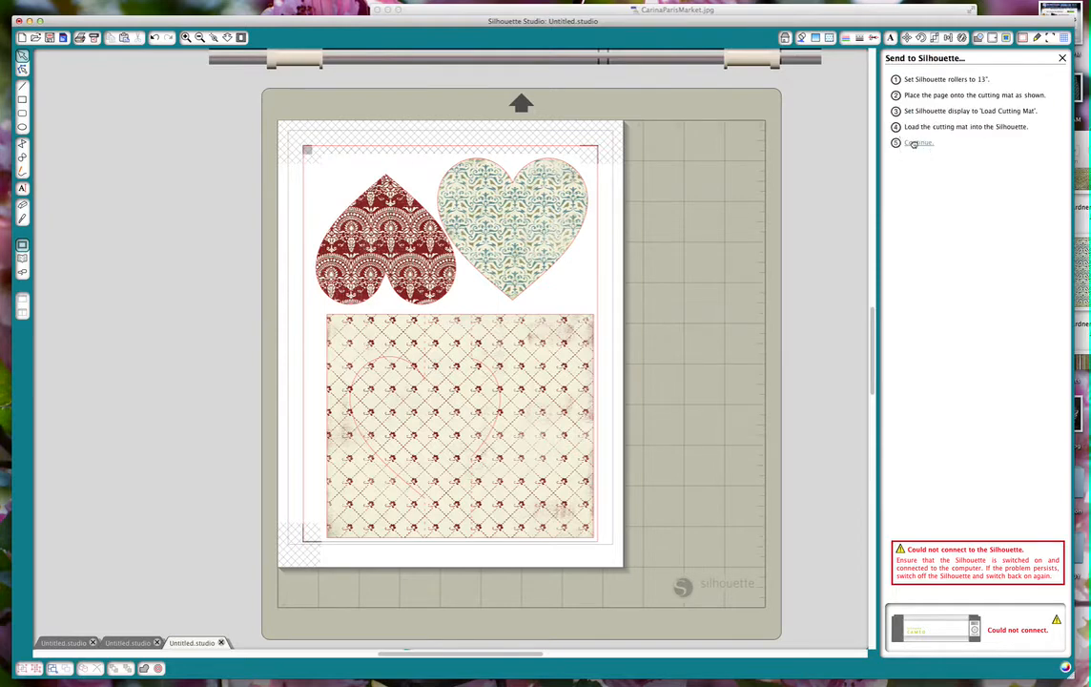
left_click(916, 143)
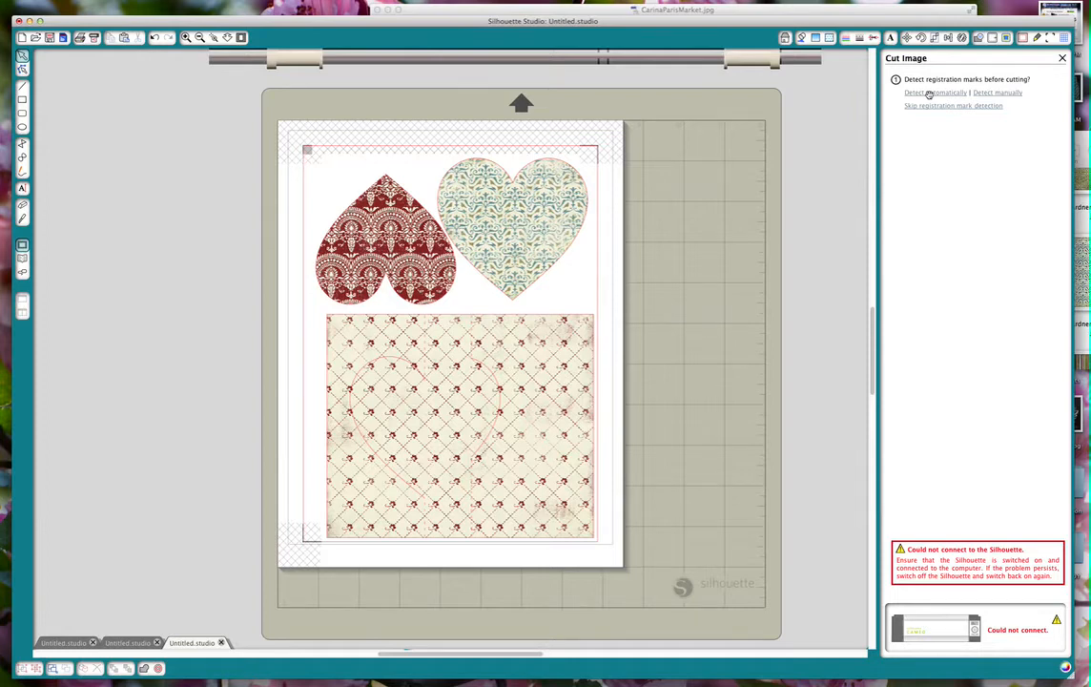
Look over the finished-card photo CarinaParisMarket.jpg and go back to the cut setup.
left_click(421, 13)
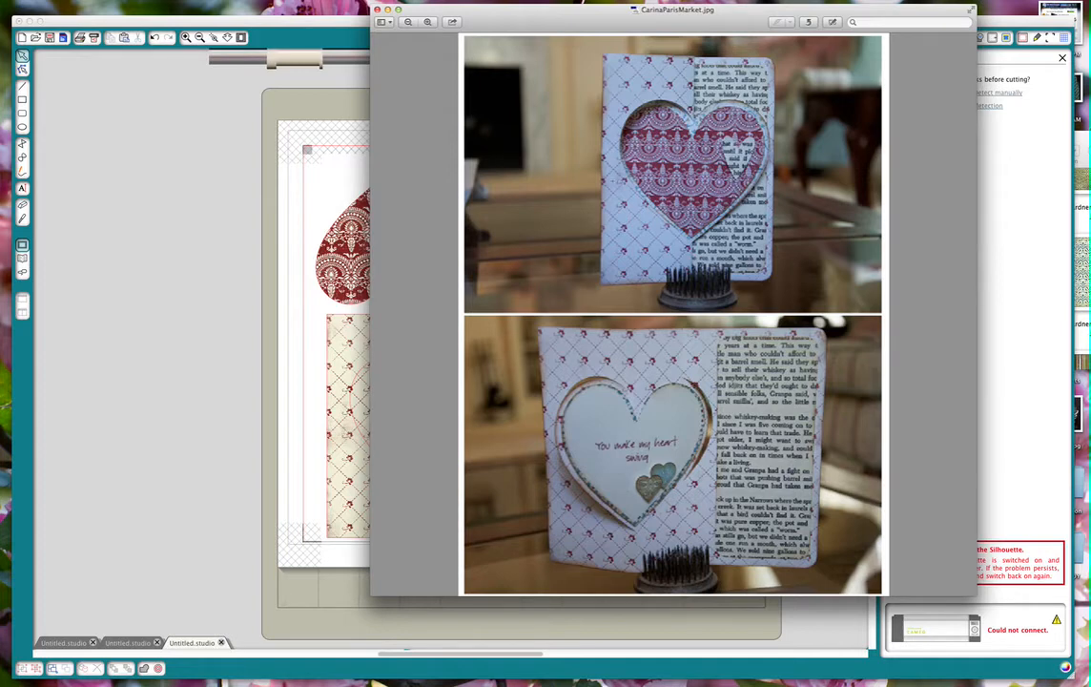
left_click(349, 23)
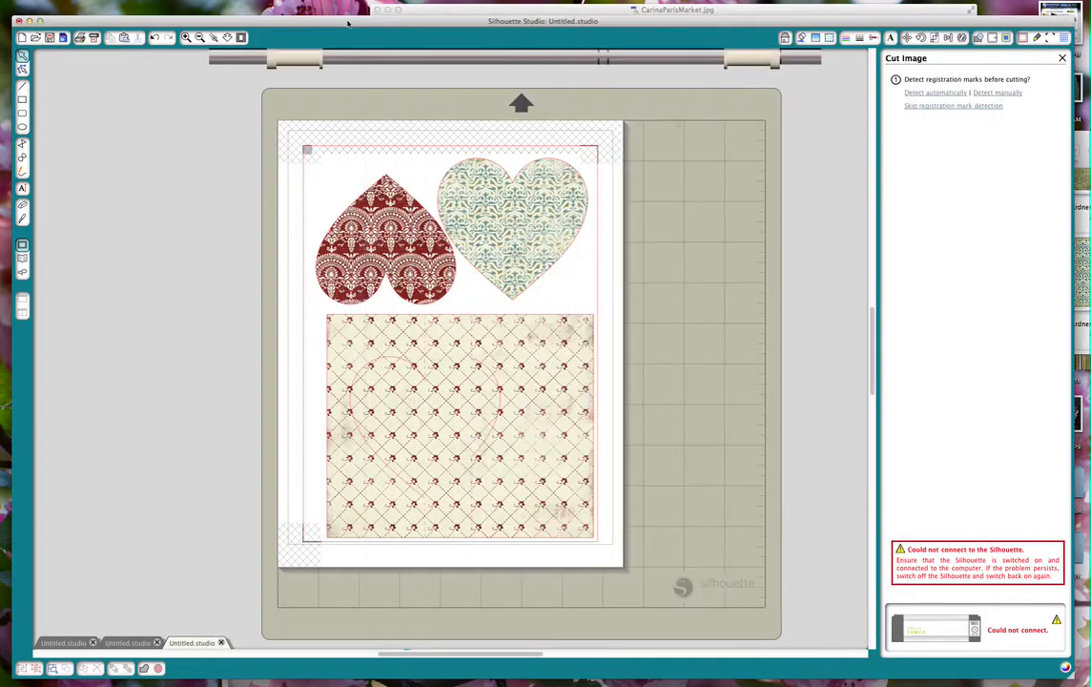
Create a new drawing and add the 3d flip swing card heart design from the library to it.
left_click(70, 0)
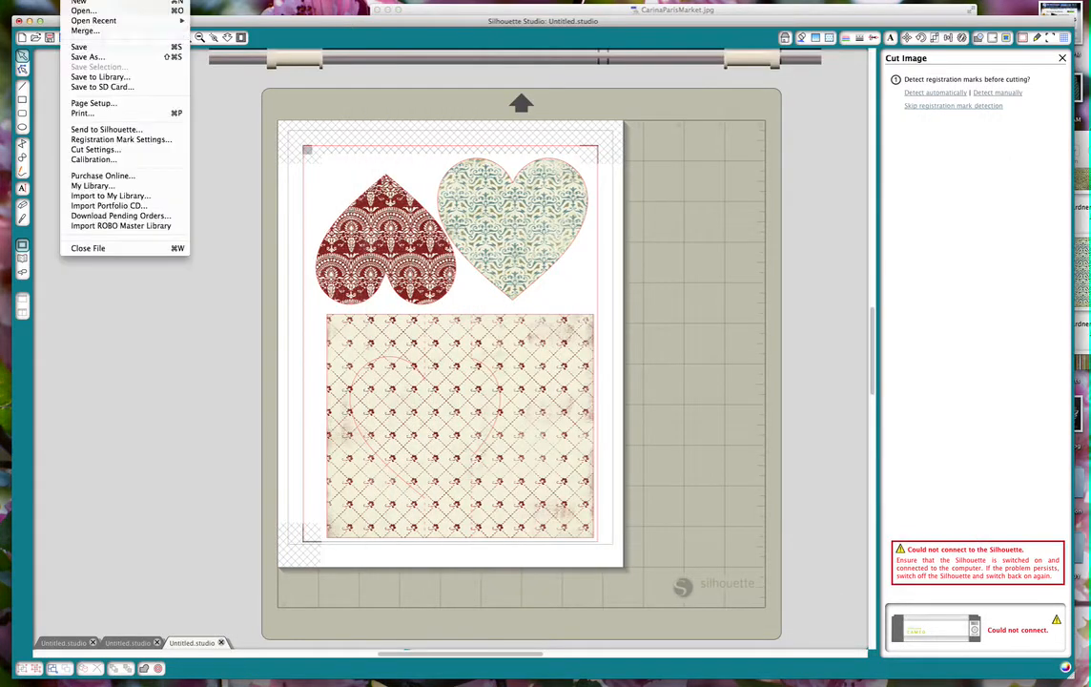
left_click(77, 2)
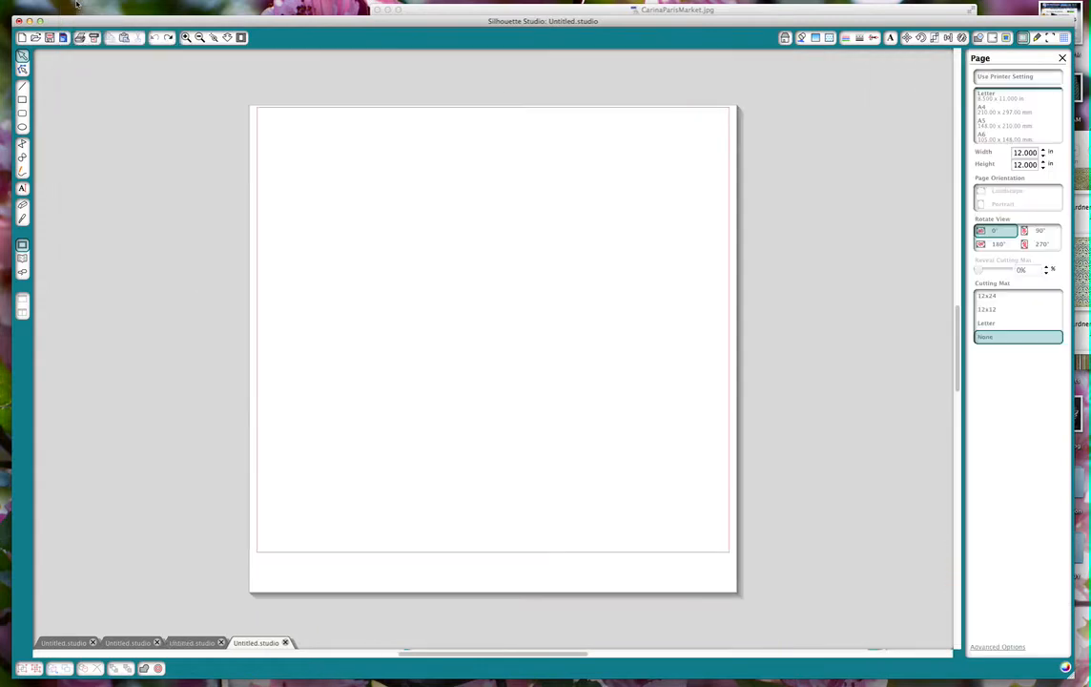
left_click(22, 258)
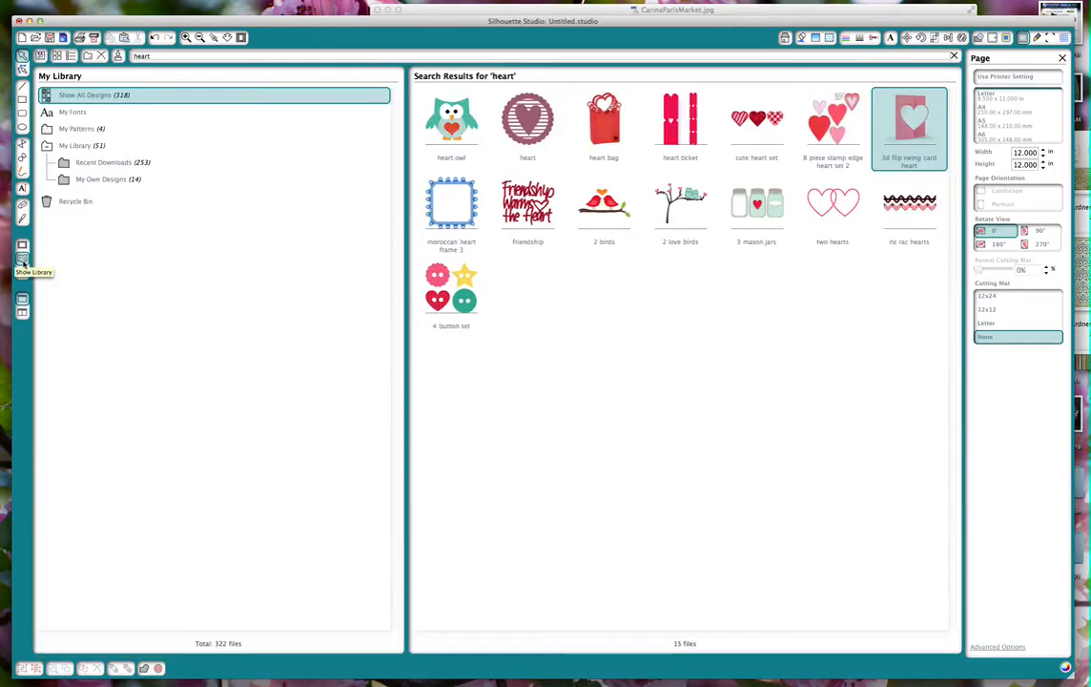
double_click(906, 138)
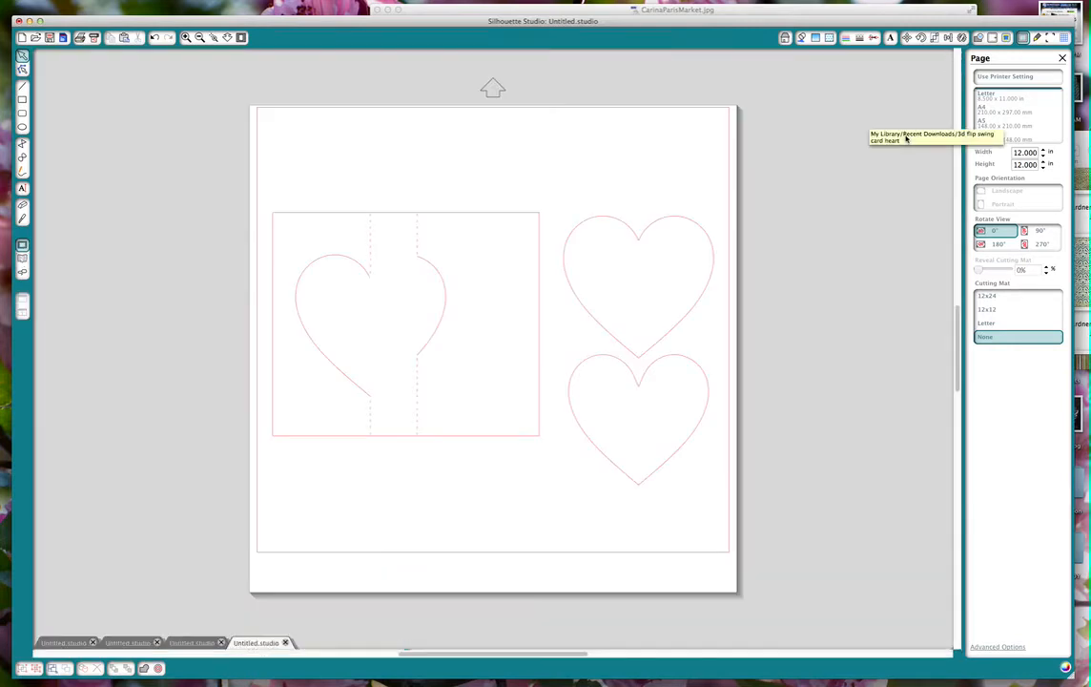
Ungroup the card design and delete the rectangular card base with its heart cutout and perforation lines, keeping the two separate hearts.
left_click(443, 217)
right_click(443, 216)
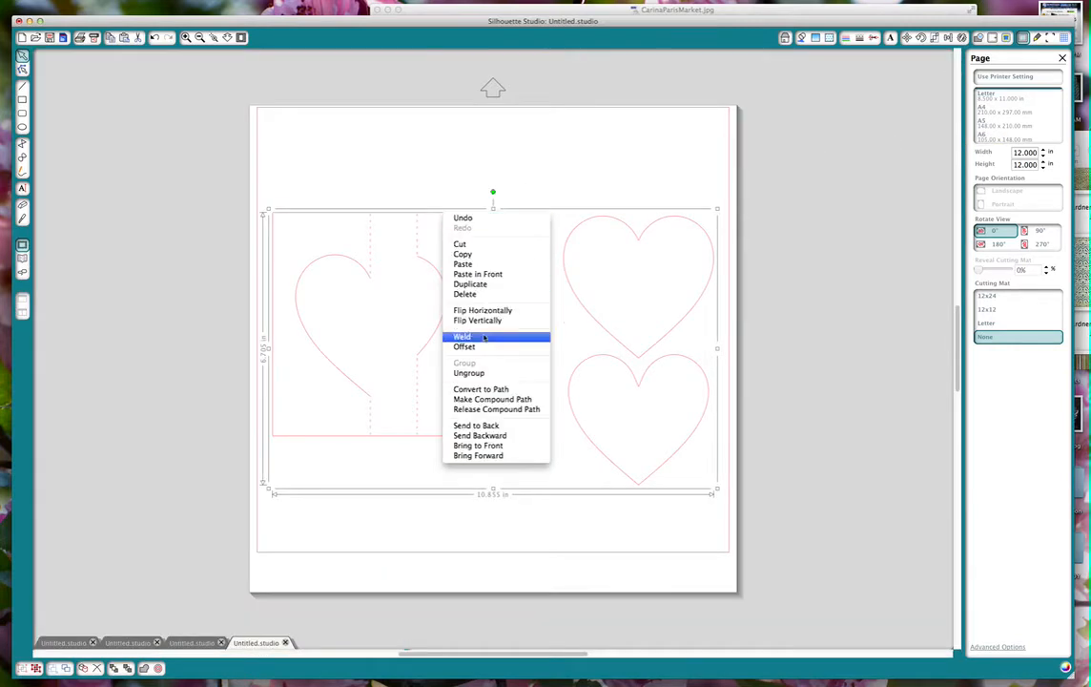
left_click(487, 376)
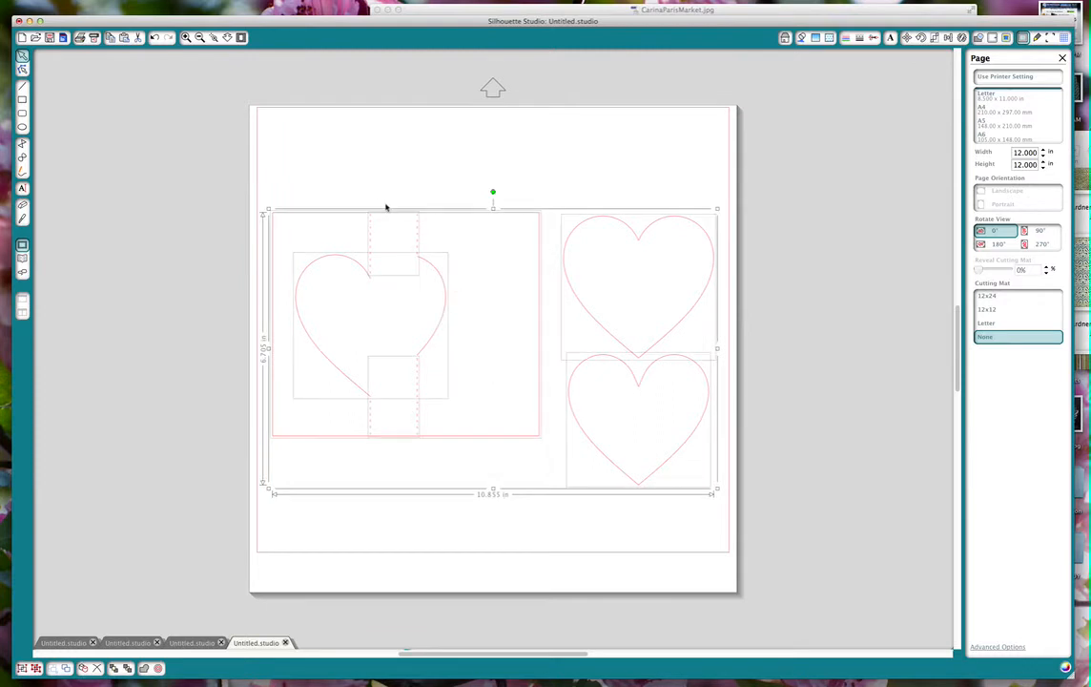
left_click(331, 165)
left_click_drag(263, 193, 554, 492)
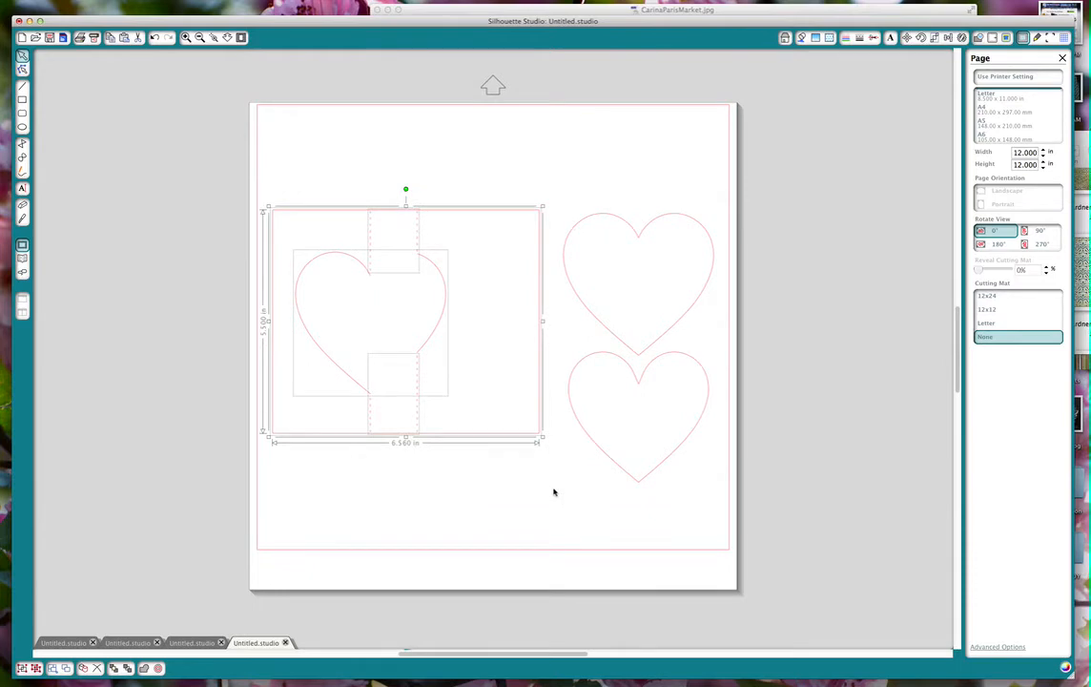
right_click(408, 251)
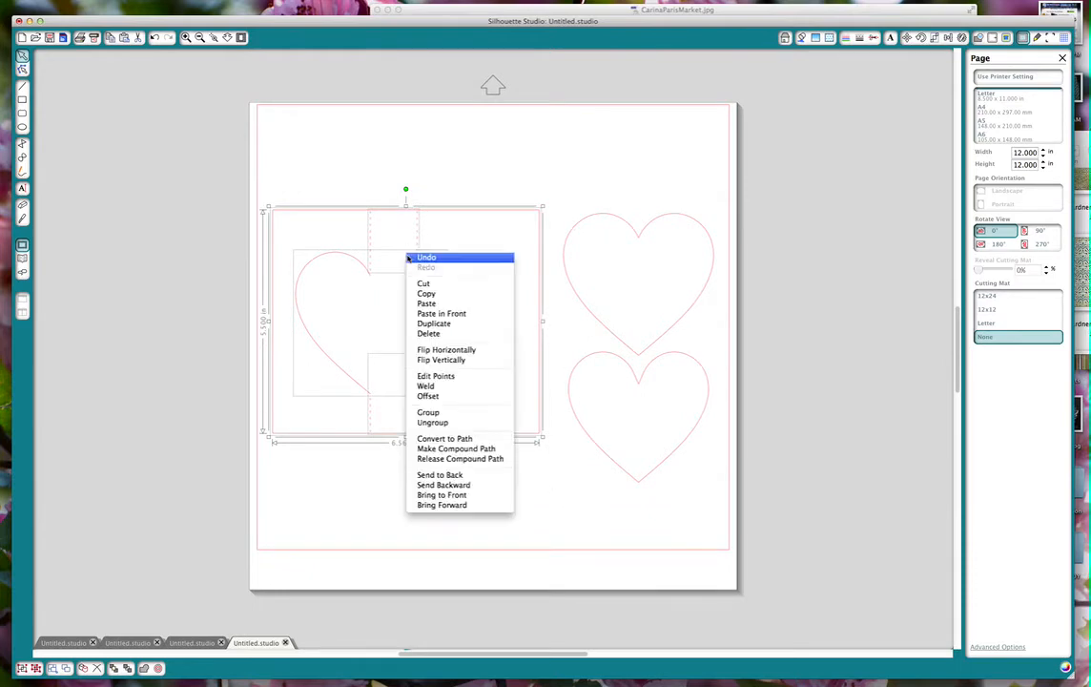
left_click(427, 332)
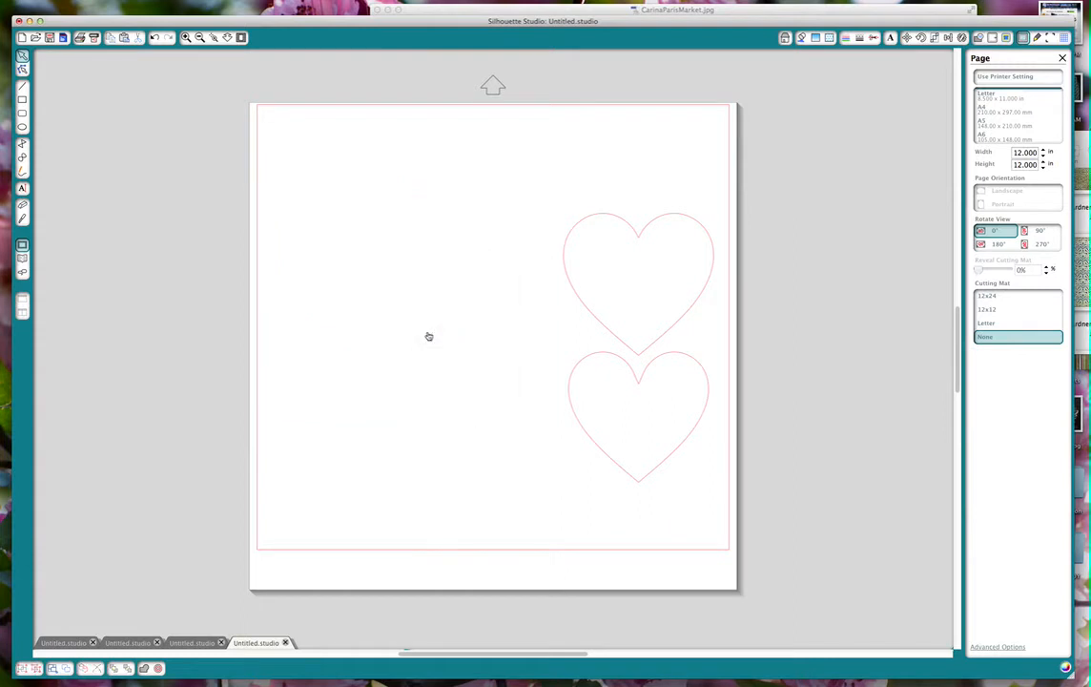
Move the larger heart to the page's upper left area and place the smaller heart just below it.
left_click(586, 222)
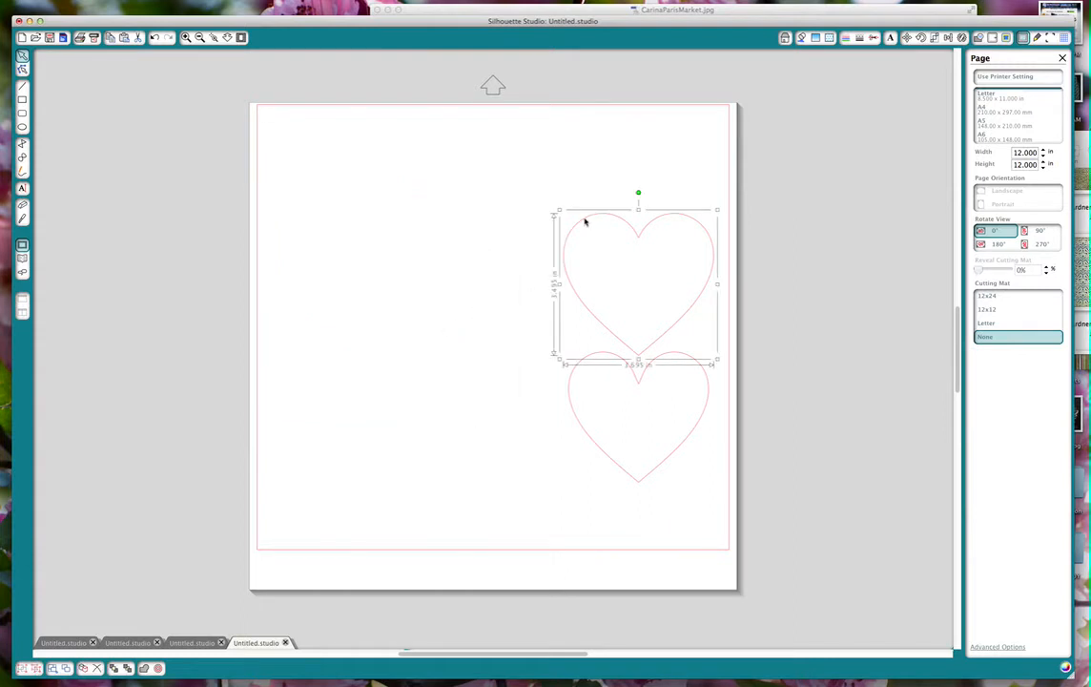
left_click_drag(586, 222, 300, 141)
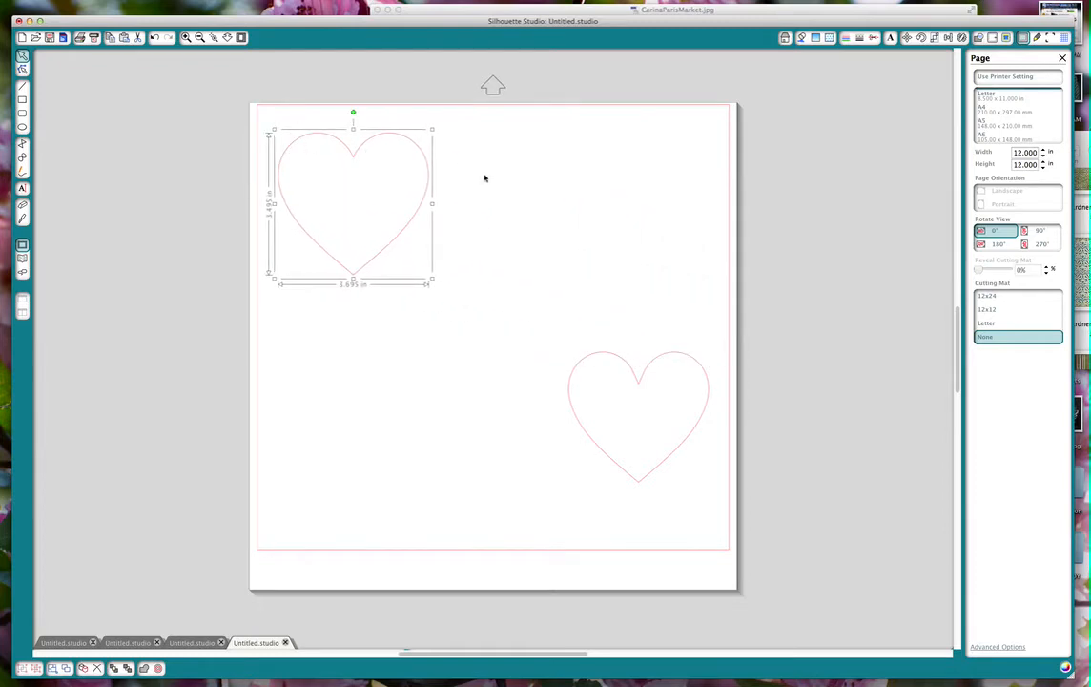
left_click_drag(621, 358, 355, 288)
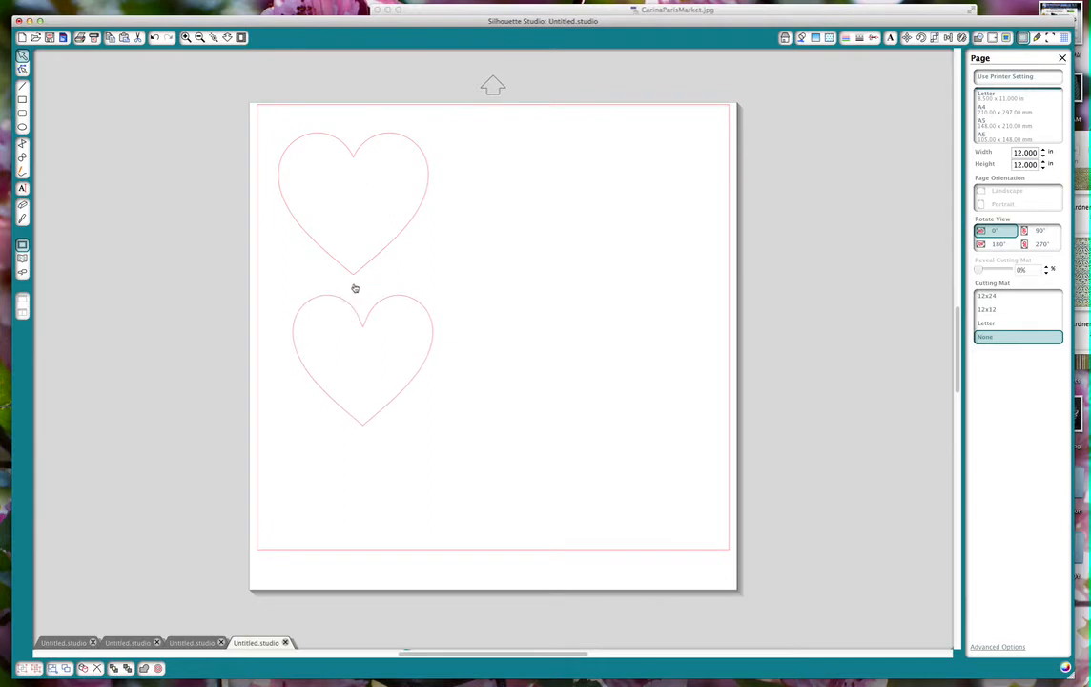
Fill the larger heart with carinagardner_parismarket_2.jpg from the carinagardner_pari_paper folder.
left_click(391, 132)
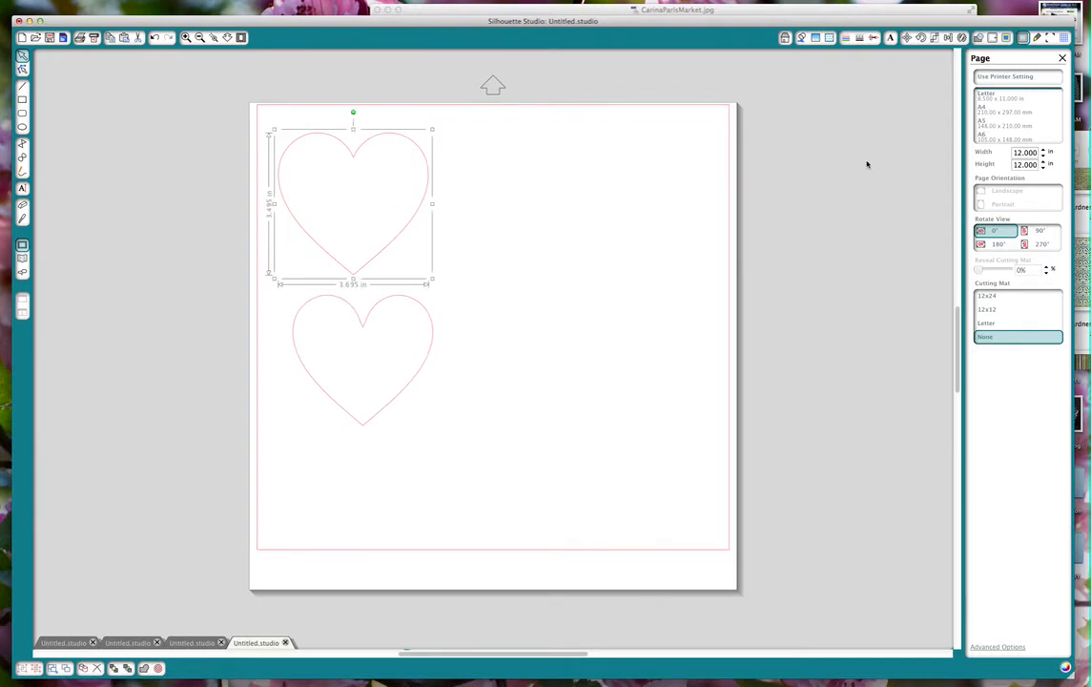
left_click(1080, 207)
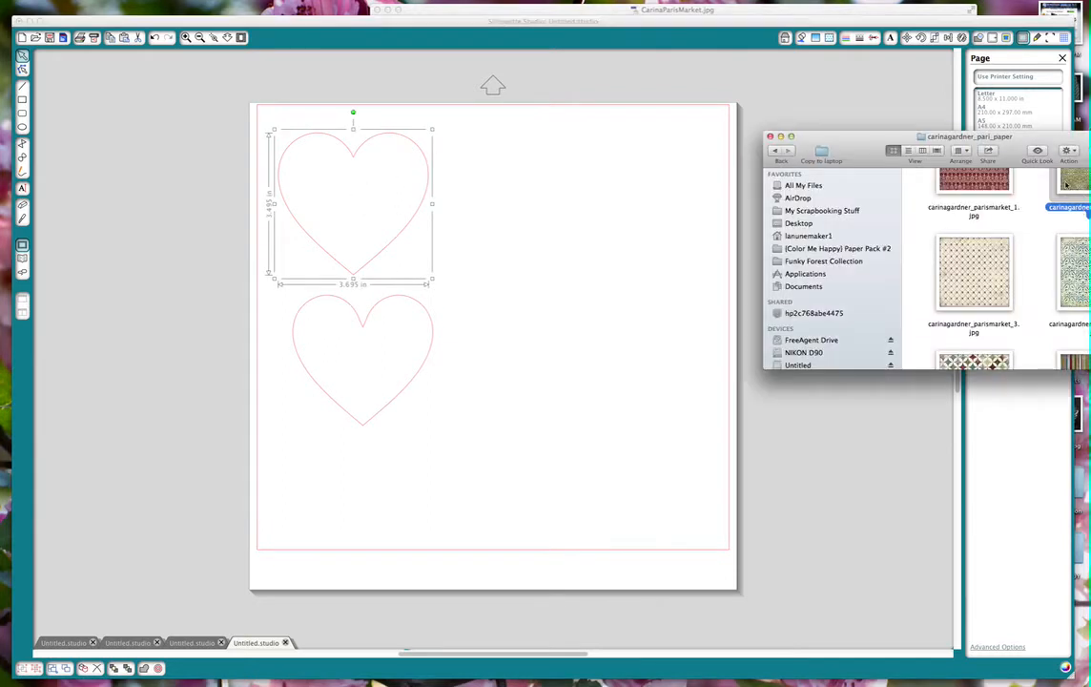
left_click_drag(1078, 180, 667, 164)
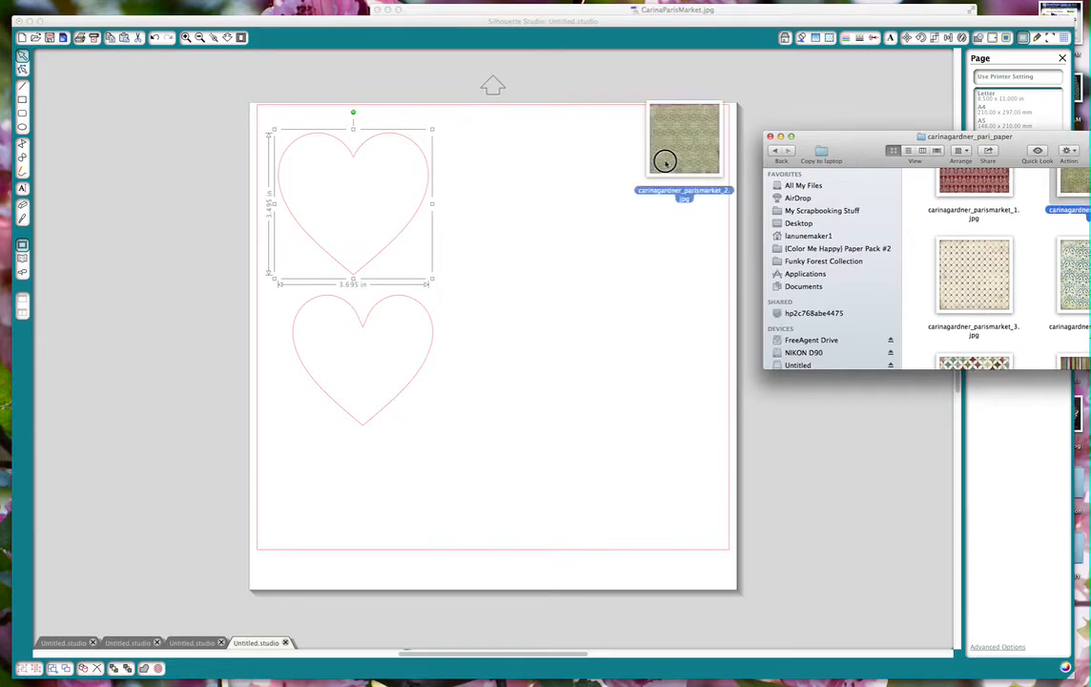
left_click_drag(379, 208, 380, 211)
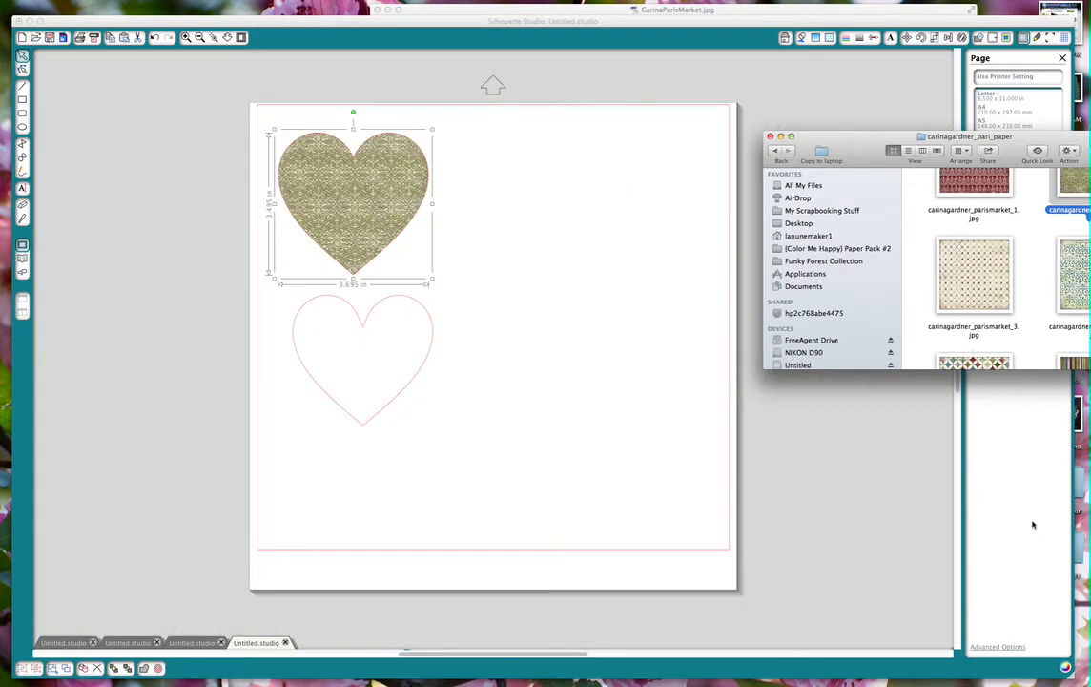
Scale the larger heart's fill pattern to 240%.
left_click(912, 456)
left_click(829, 39)
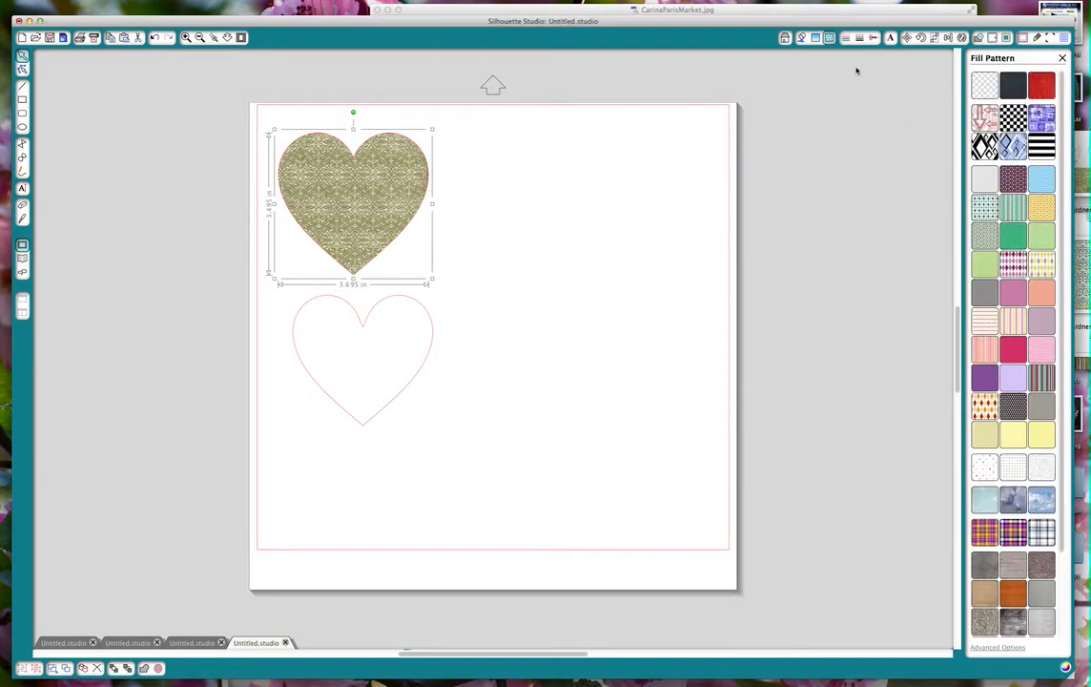
left_click(996, 648)
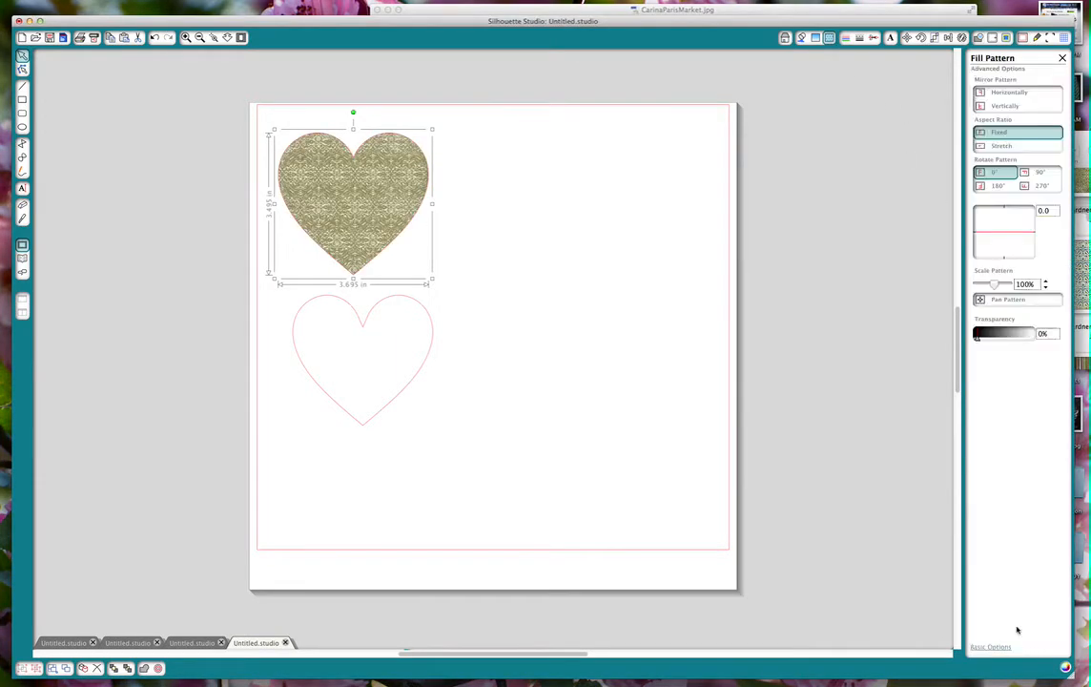
left_click_drag(993, 286, 999, 283)
left_click(647, 266)
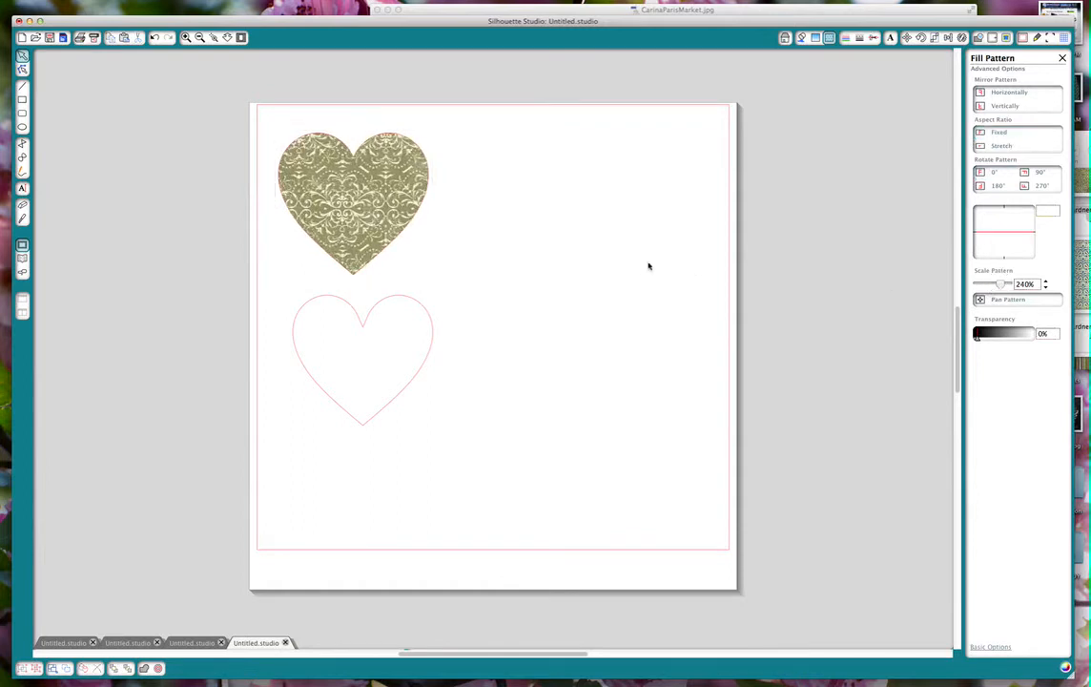
Fill the smaller heart with the cream colour sampled from the green patterned heart and move it up, centred directly beneath that heart.
left_click(395, 301)
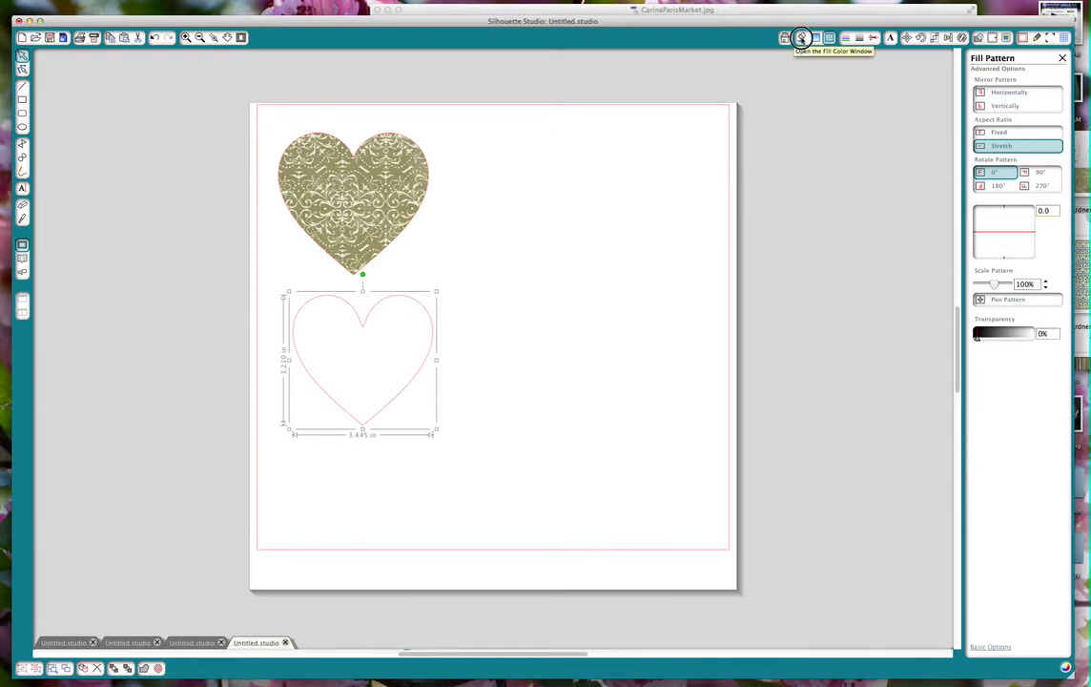
left_click(801, 38)
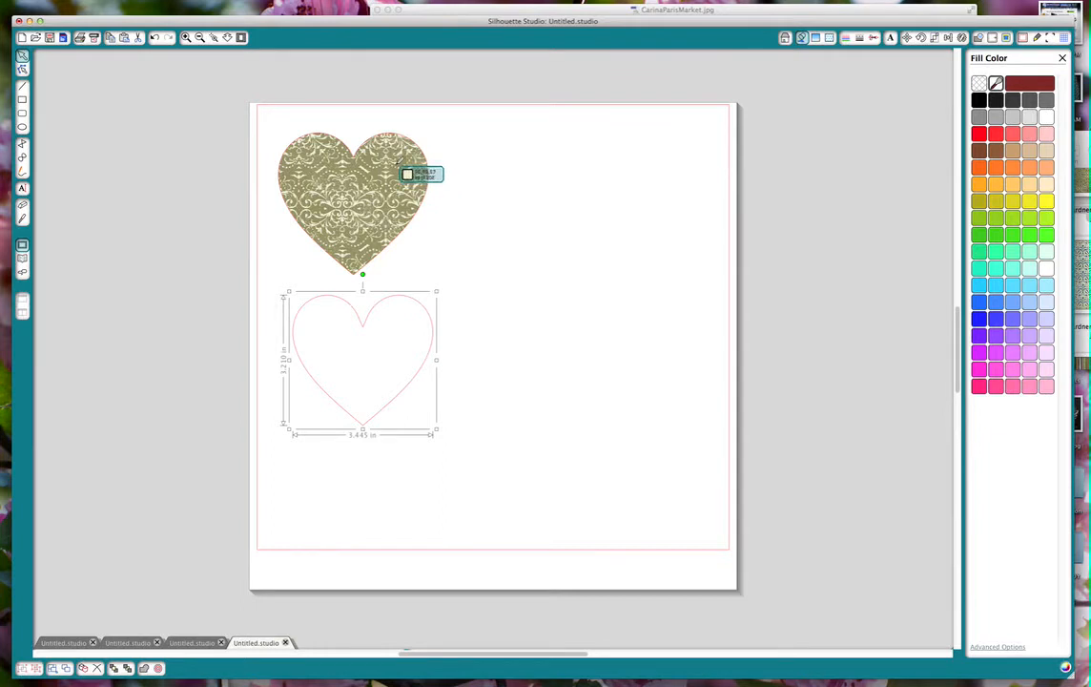
left_click(397, 167)
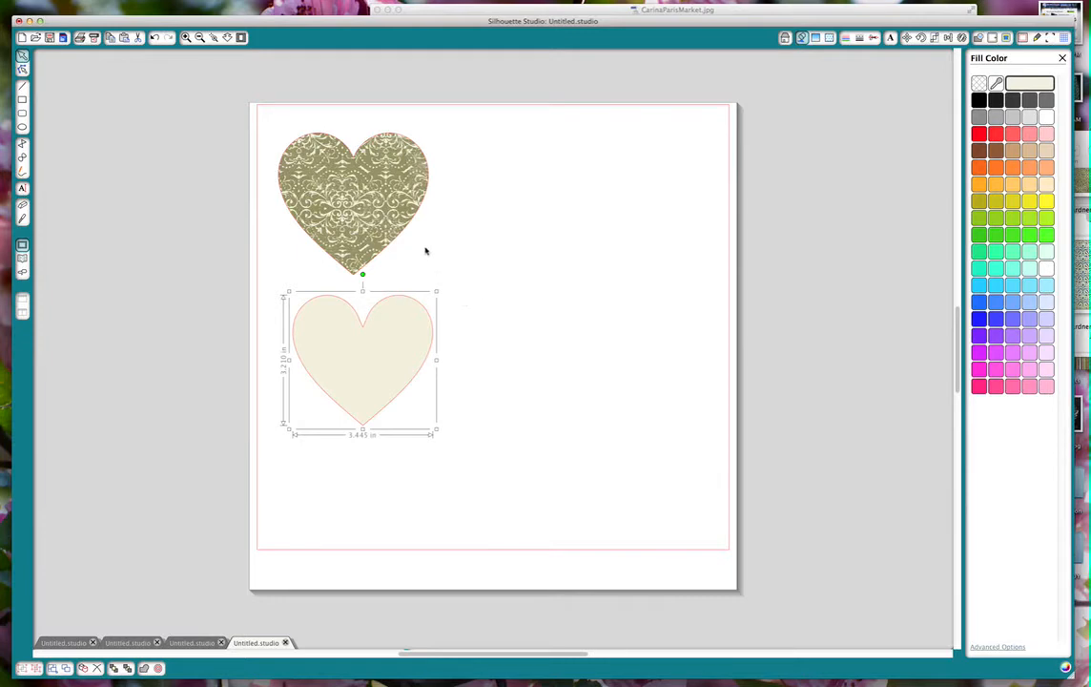
left_click(455, 296)
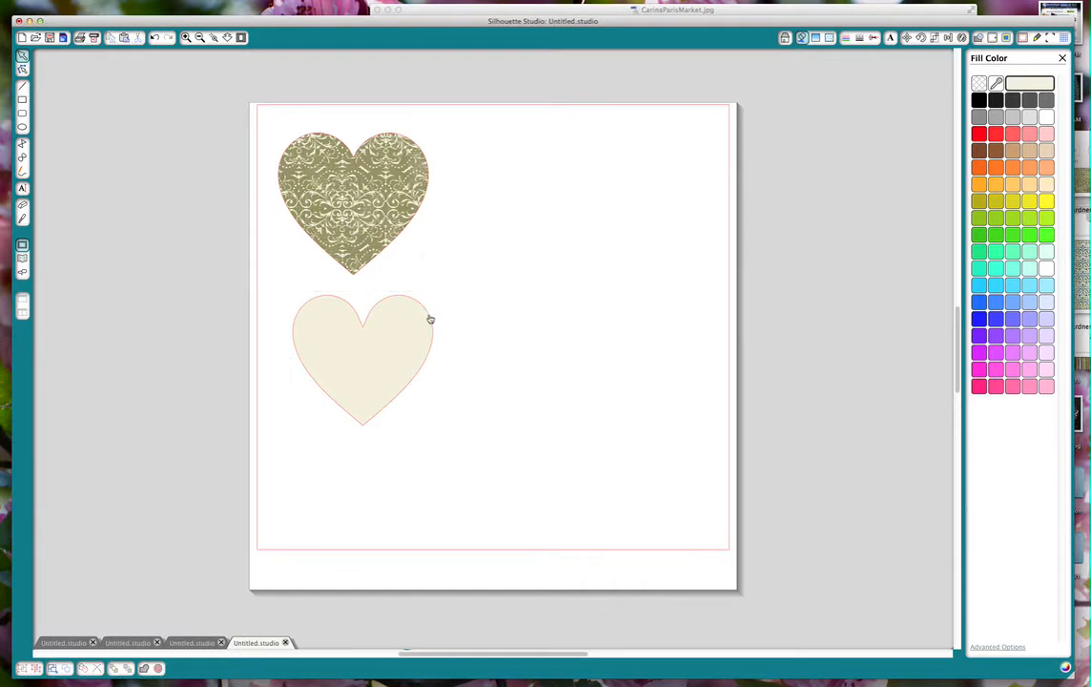
mouse_move(428, 316)
left_mouse_down()
mouse_move(419, 158)
mouse_move(418, 329)
mouse_move(422, 297)
left_mouse_up()
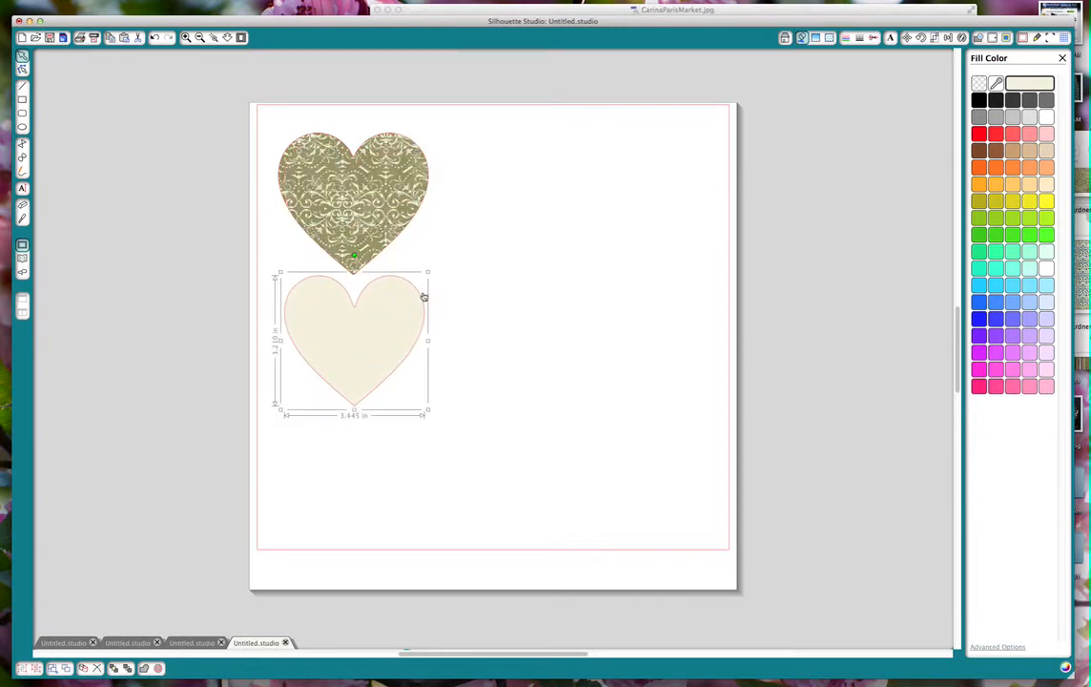
left_click(464, 407)
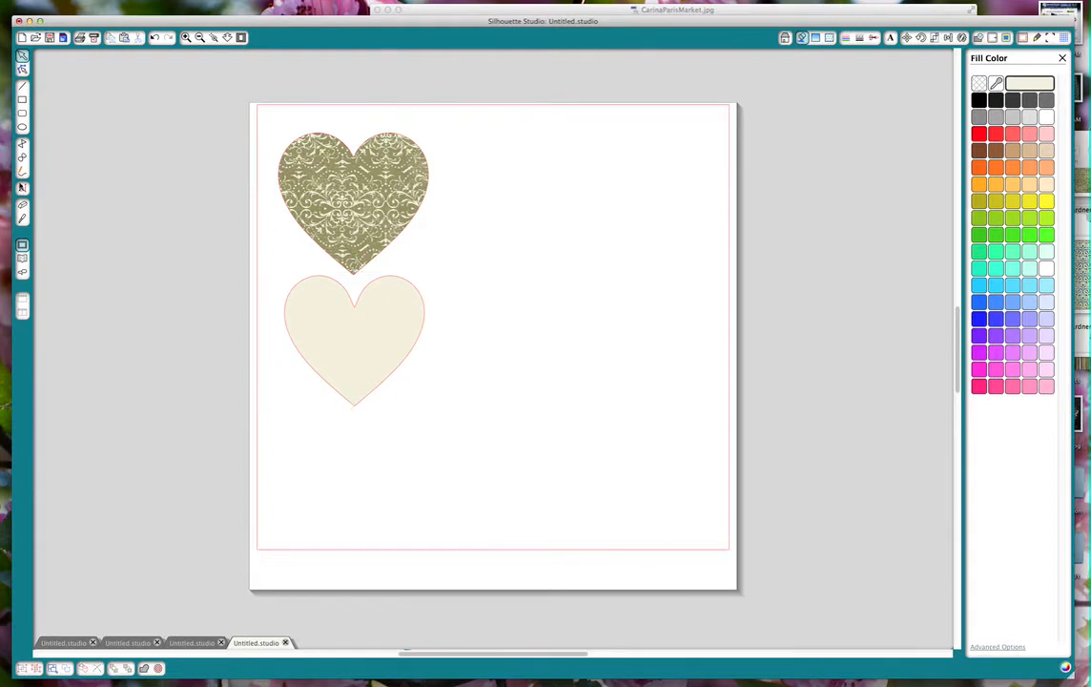
Start a text object on the cream heart and set its font to Baby Boston at 12 pt.
left_click(22, 188)
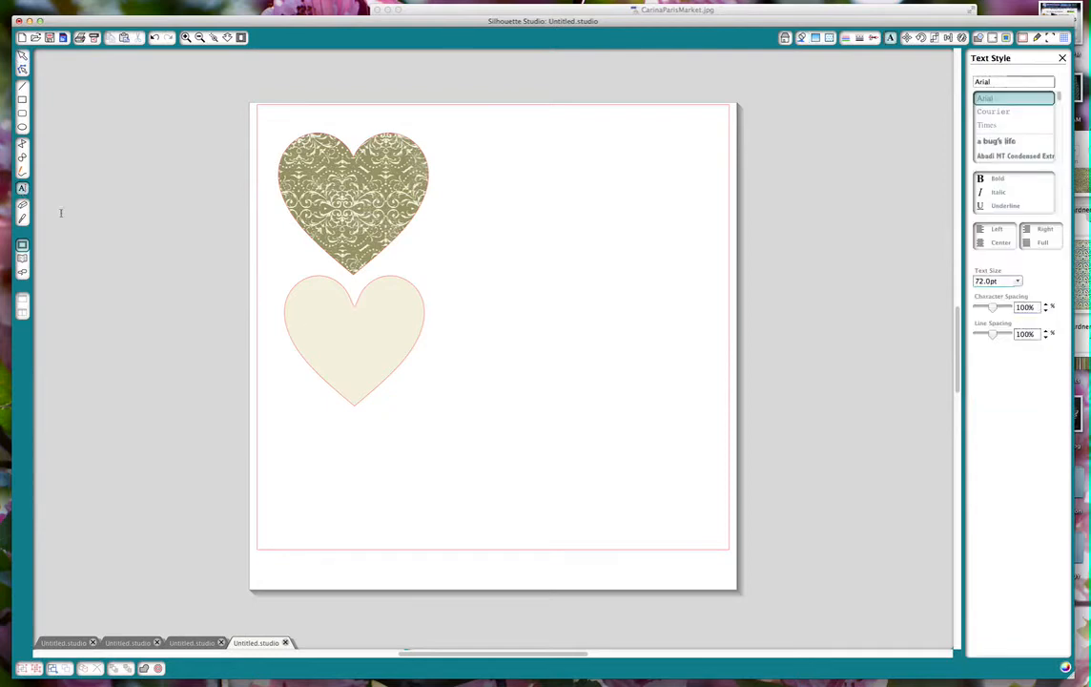
left_click(301, 322)
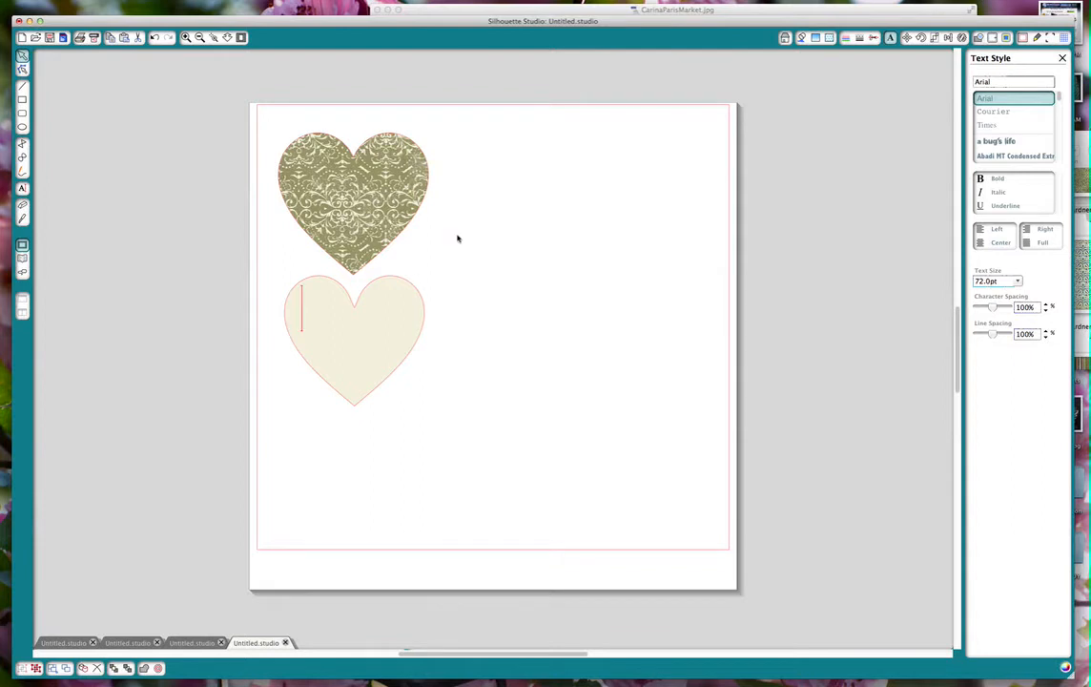
scroll(1005, 152, "down", 1)
scroll(1005, 156, "down", 10)
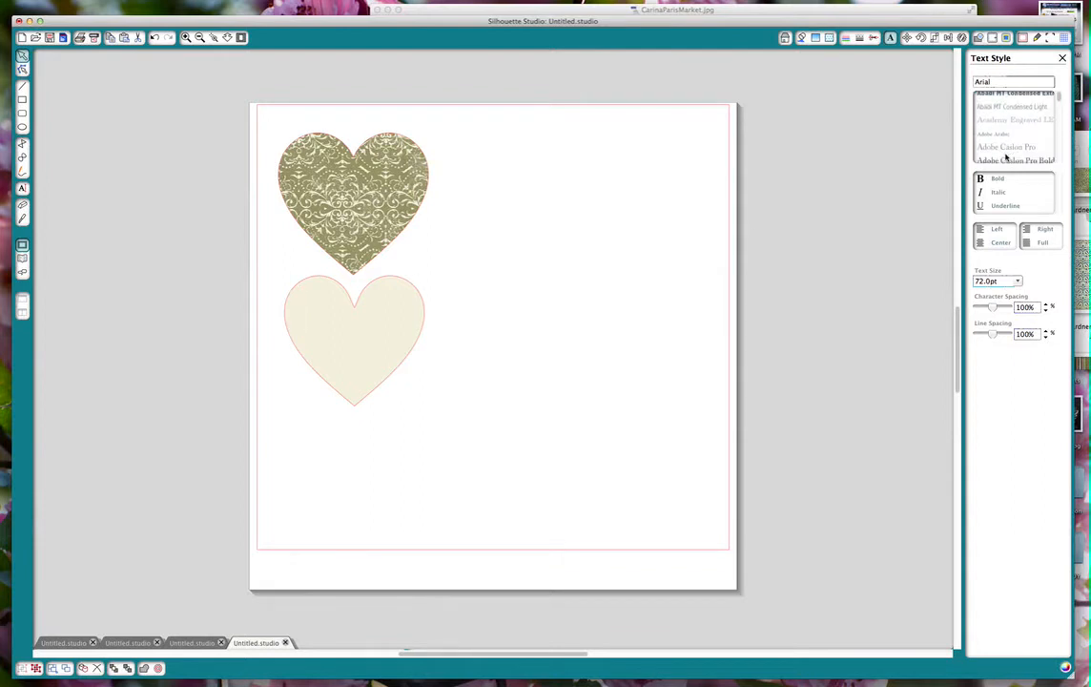
scroll(1005, 156, "down", 8)
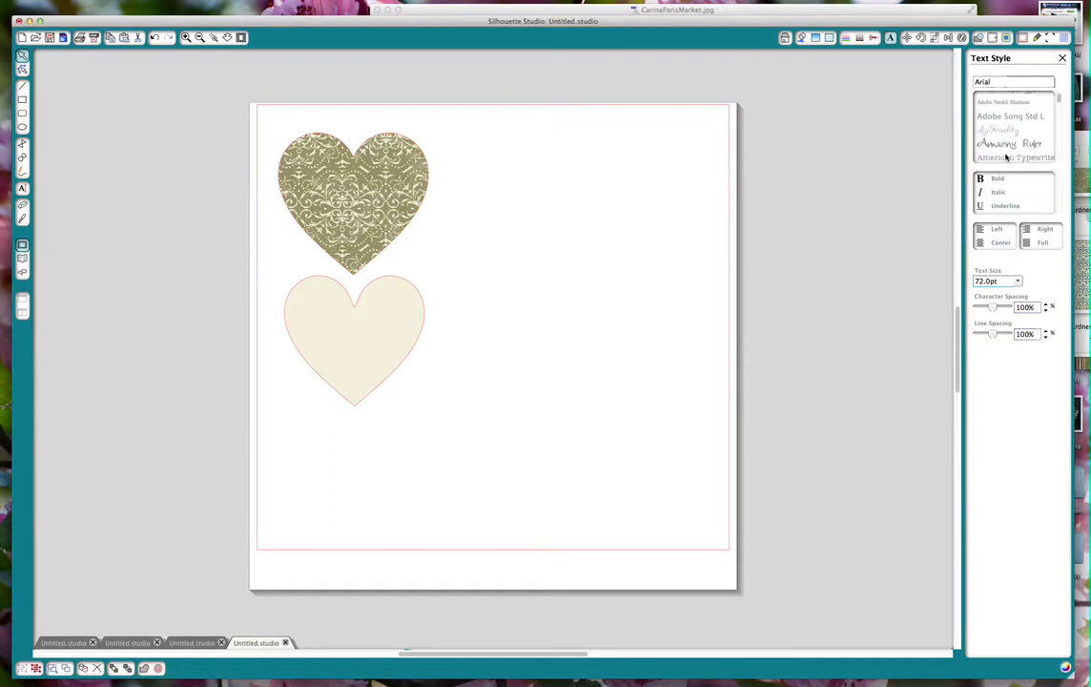
scroll(1005, 157, "down", 8)
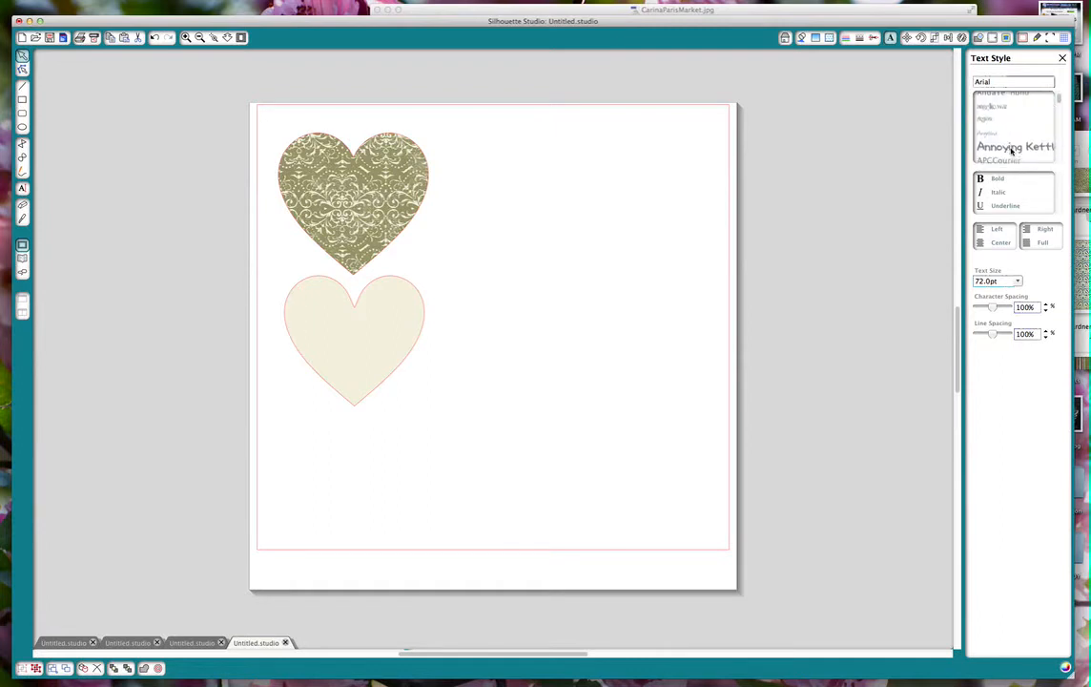
scroll(1010, 151, "down", 8)
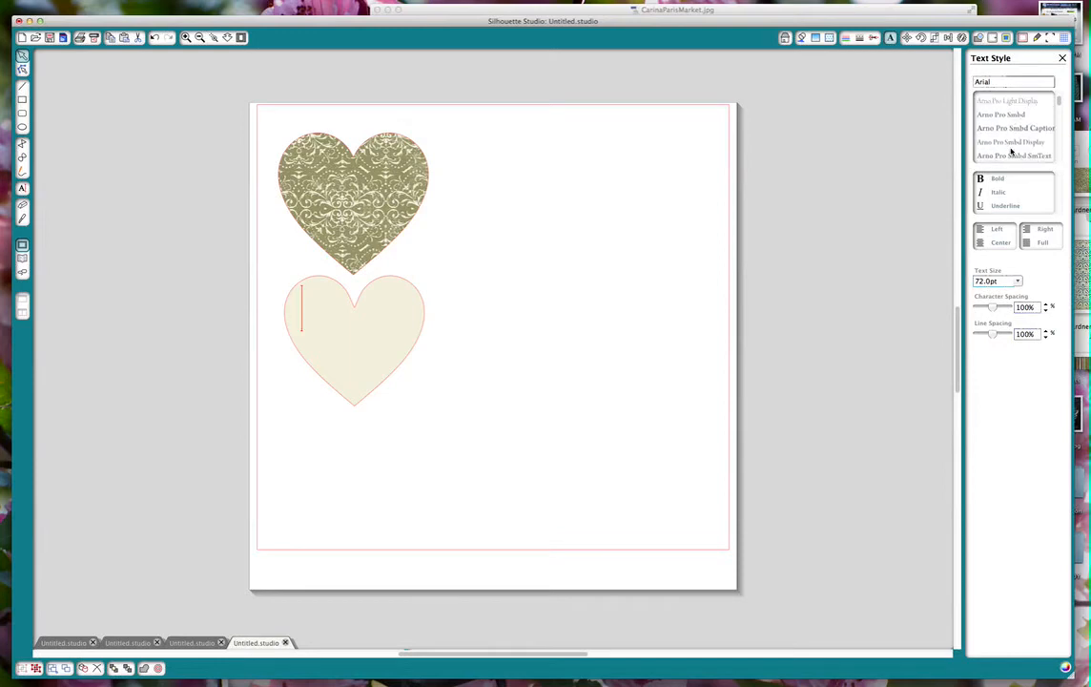
scroll(1011, 151, "down", 8)
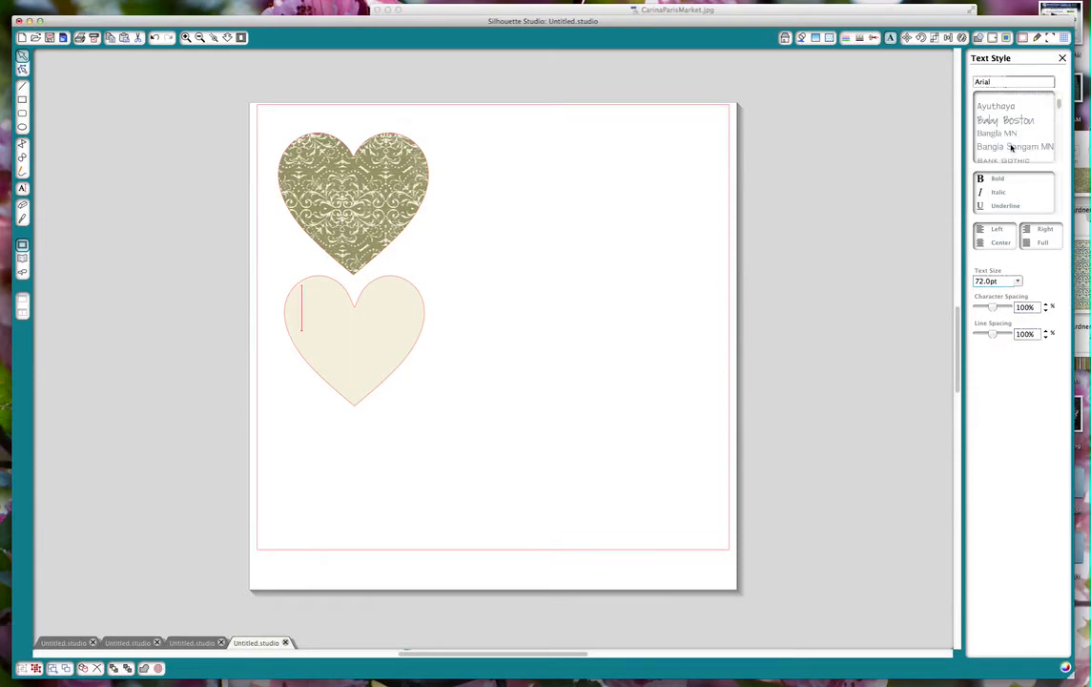
left_click(1010, 119)
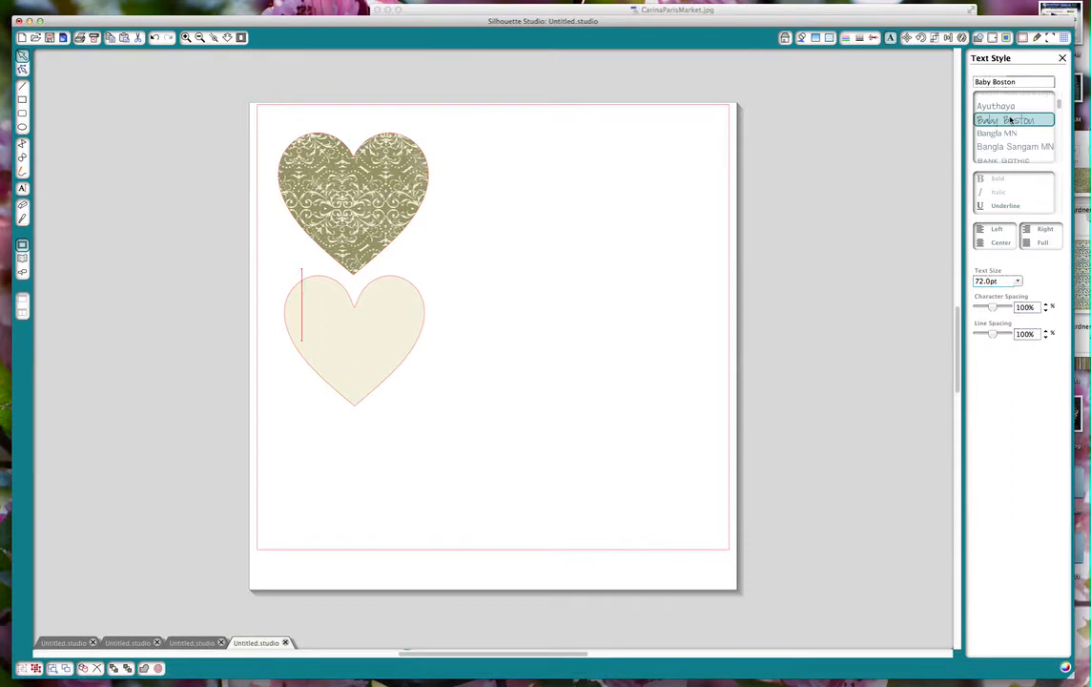
left_click(1018, 281)
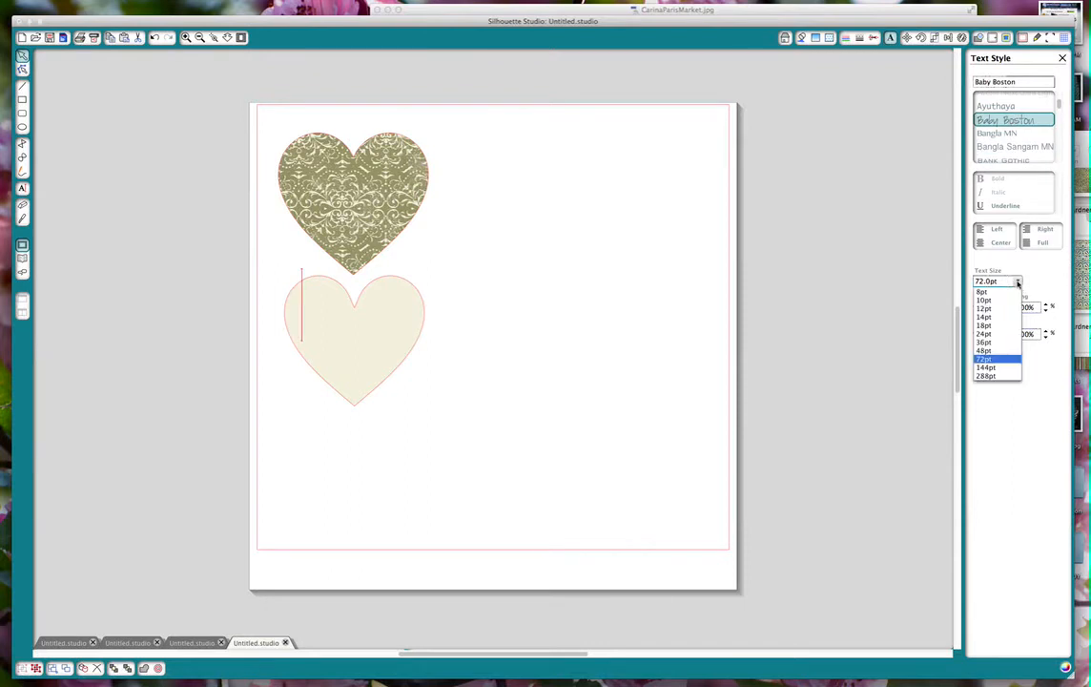
left_click(986, 308)
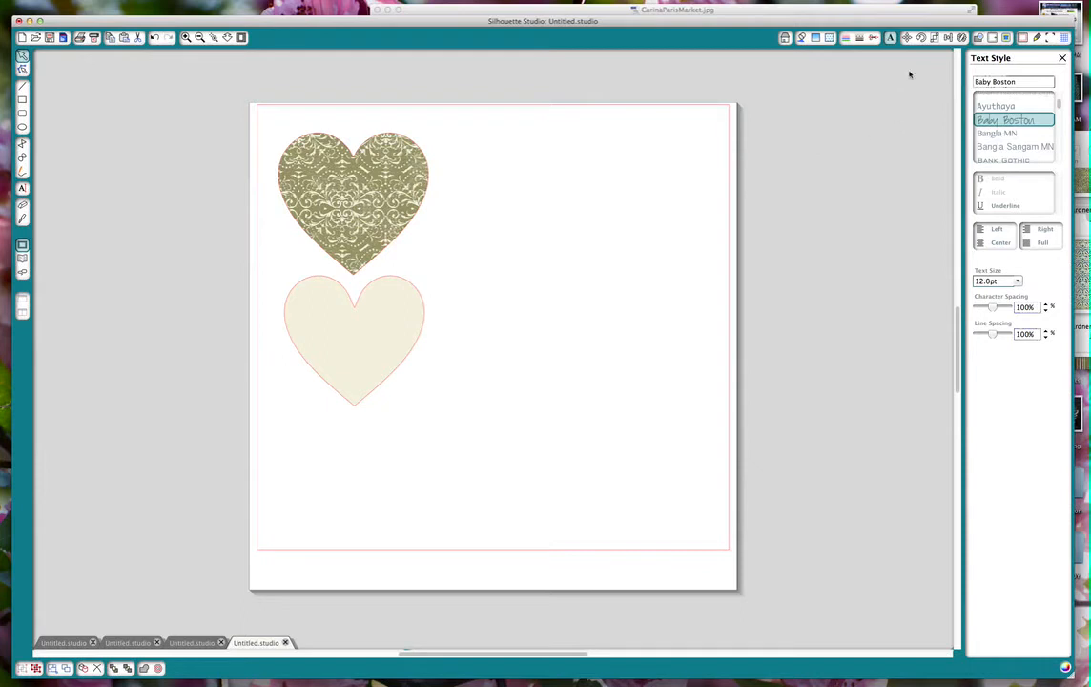
Set the line color to the green sampled from the patterned heart and enter the text "You make my heart swing" on the cream heart.
left_click(803, 38)
left_click(845, 38)
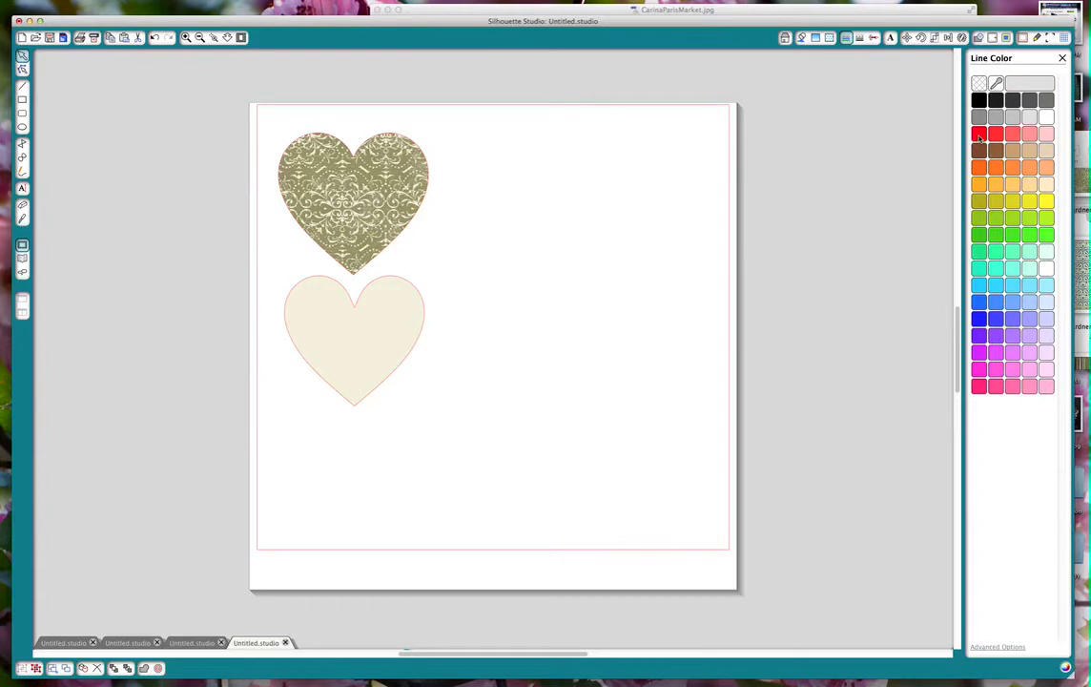
left_click(995, 84)
left_click(372, 171)
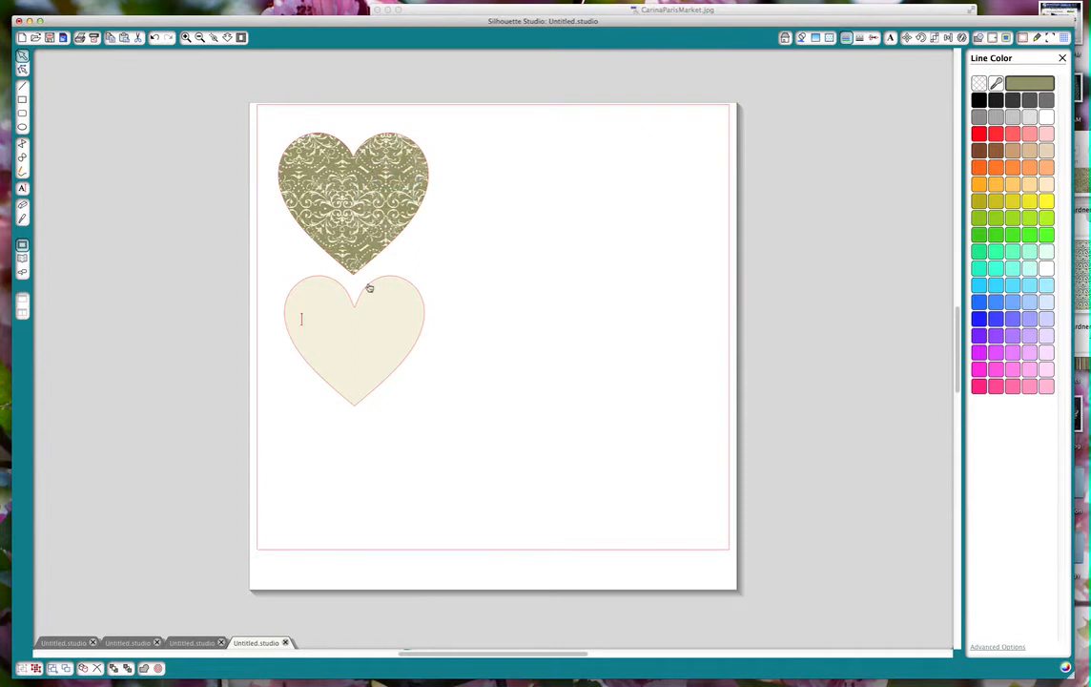
type("You make my heart")
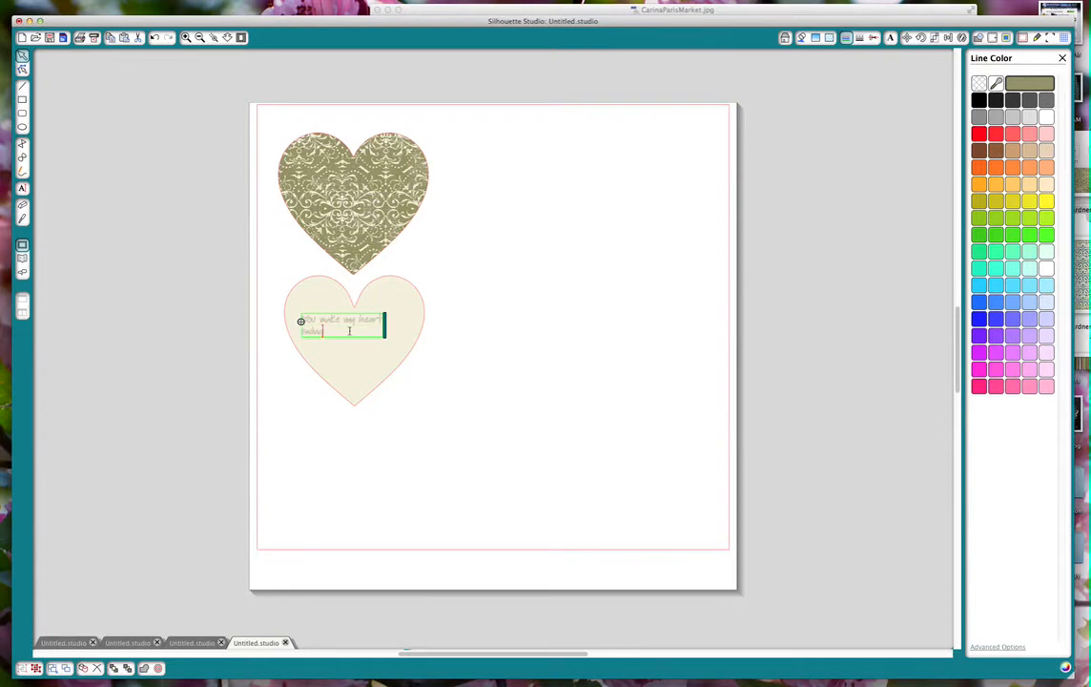
Centre-align the two-line message on the cream heart.
left_click_drag(325, 328, 293, 320)
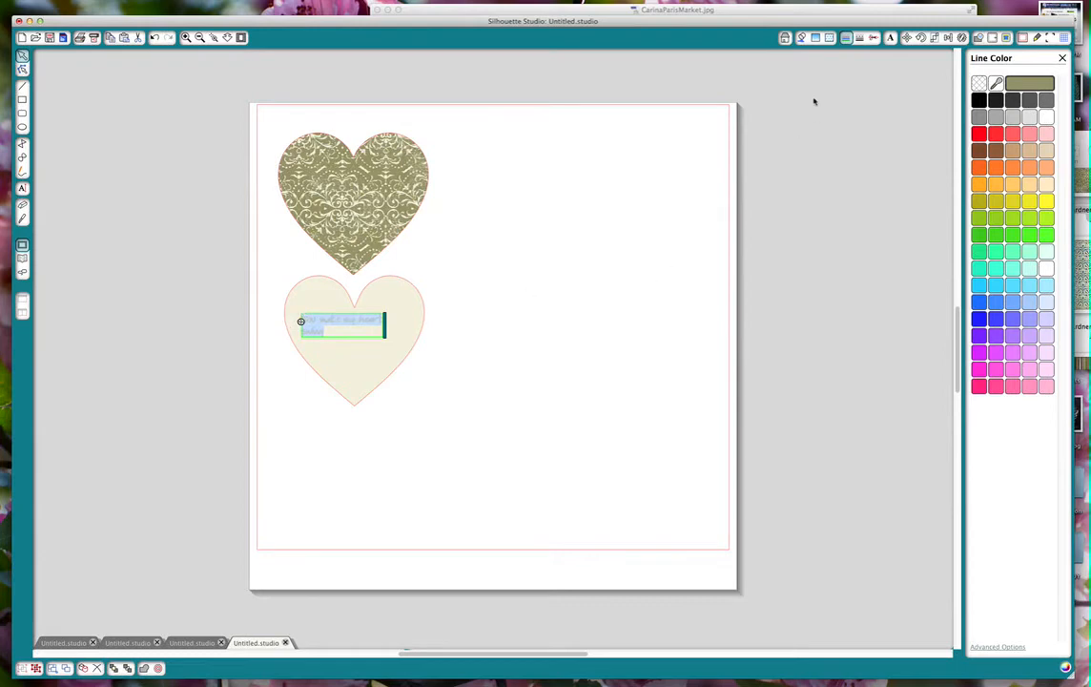
left_click(22, 188)
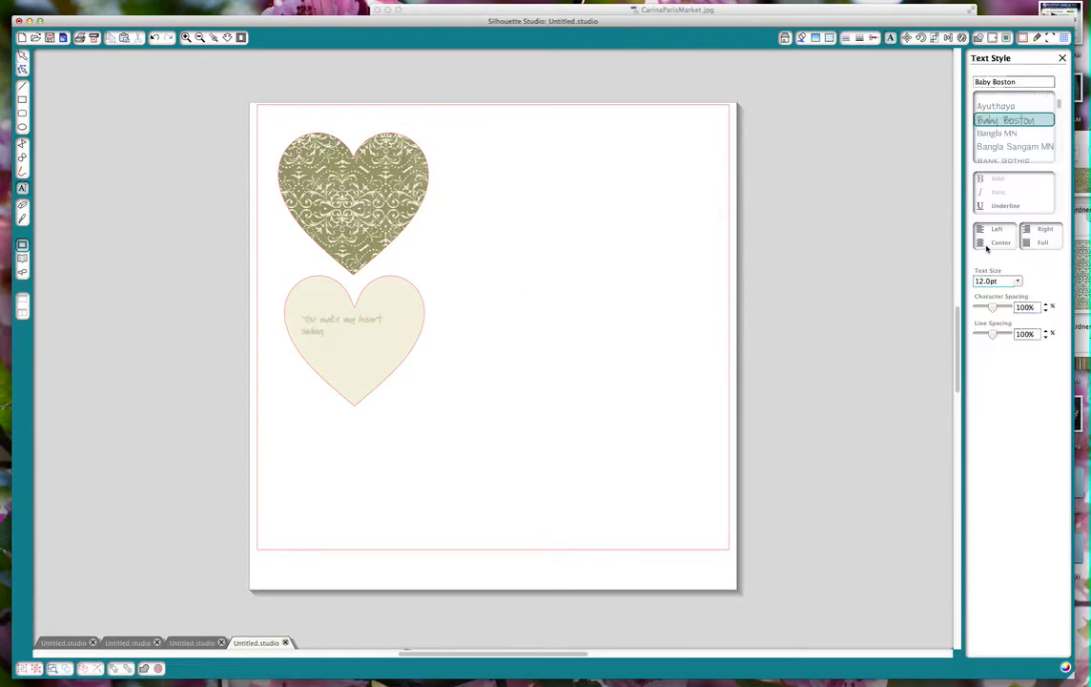
left_click(980, 243)
left_click(364, 320)
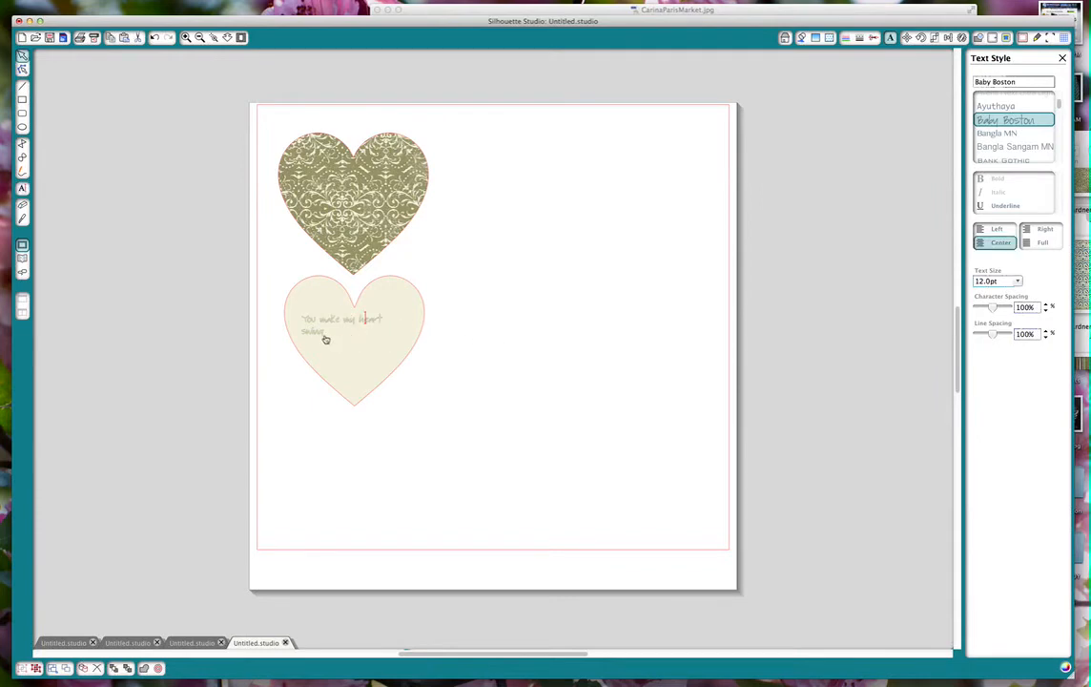
left_click(324, 338)
left_click(321, 334)
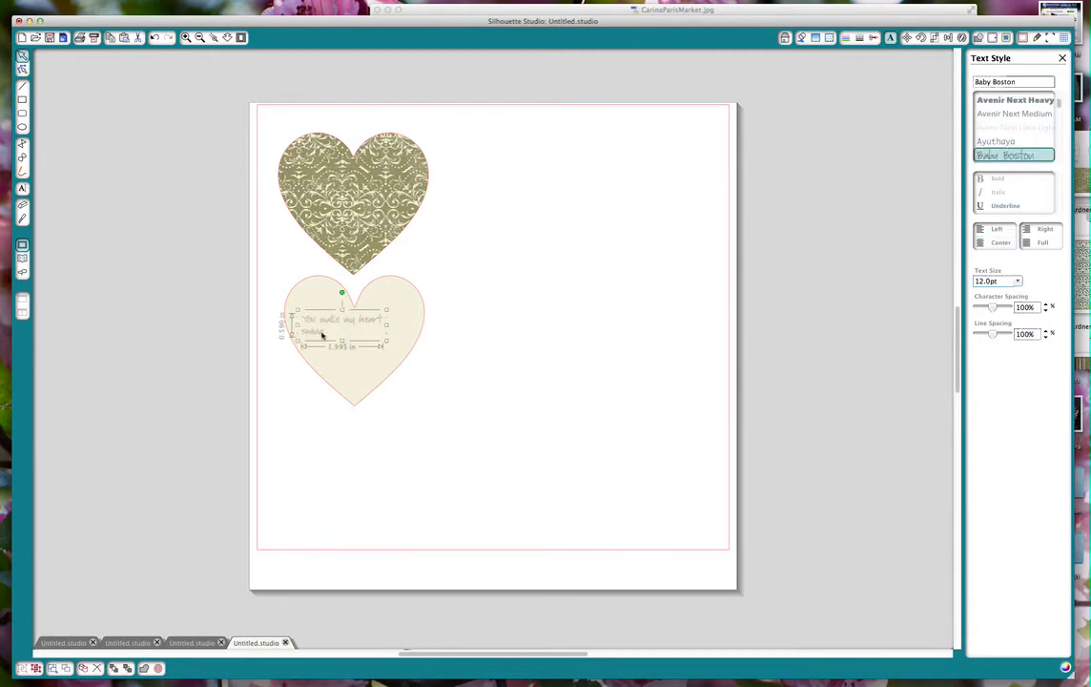
left_click(980, 245)
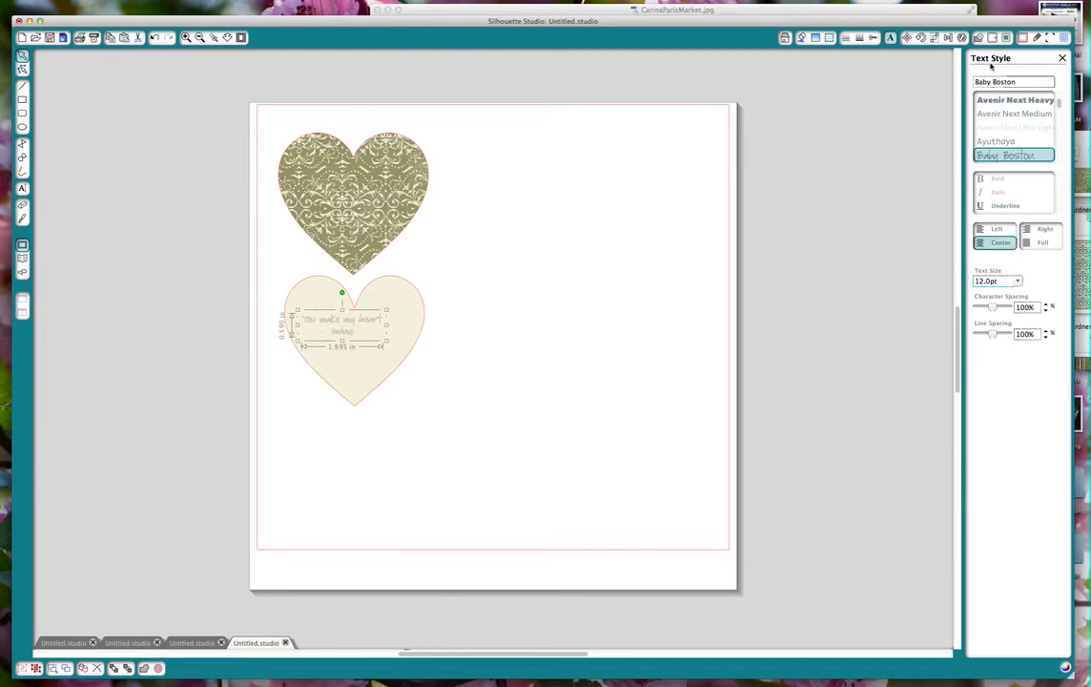
Set both the line color and the fill color of the message text to bright red.
left_click(847, 38)
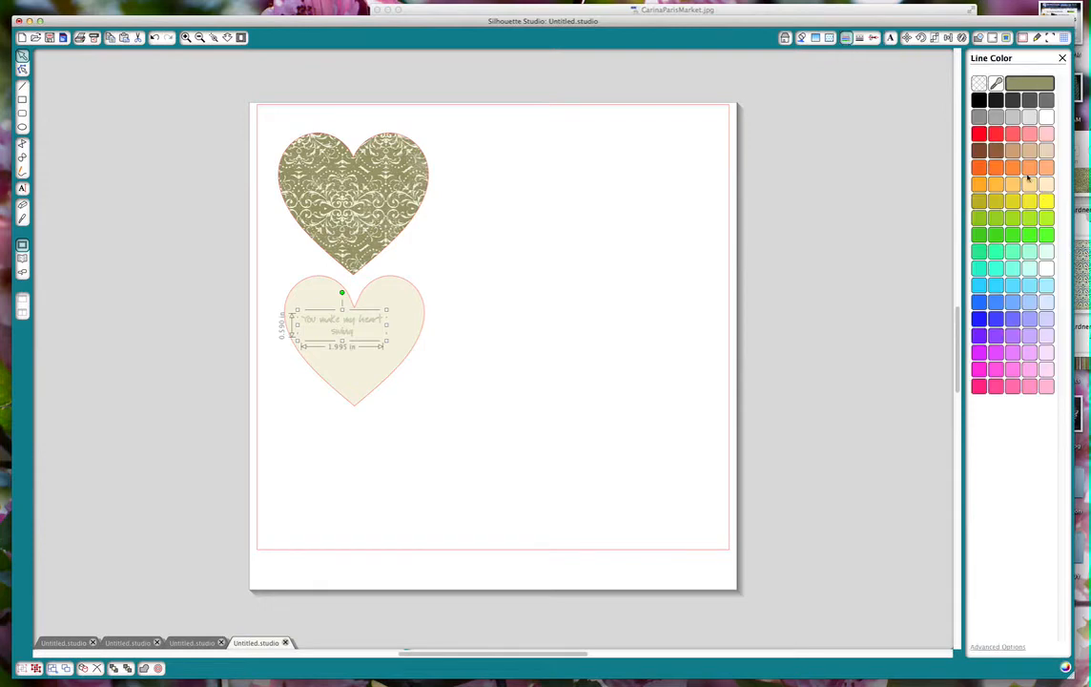
left_click(979, 134)
left_click(802, 38)
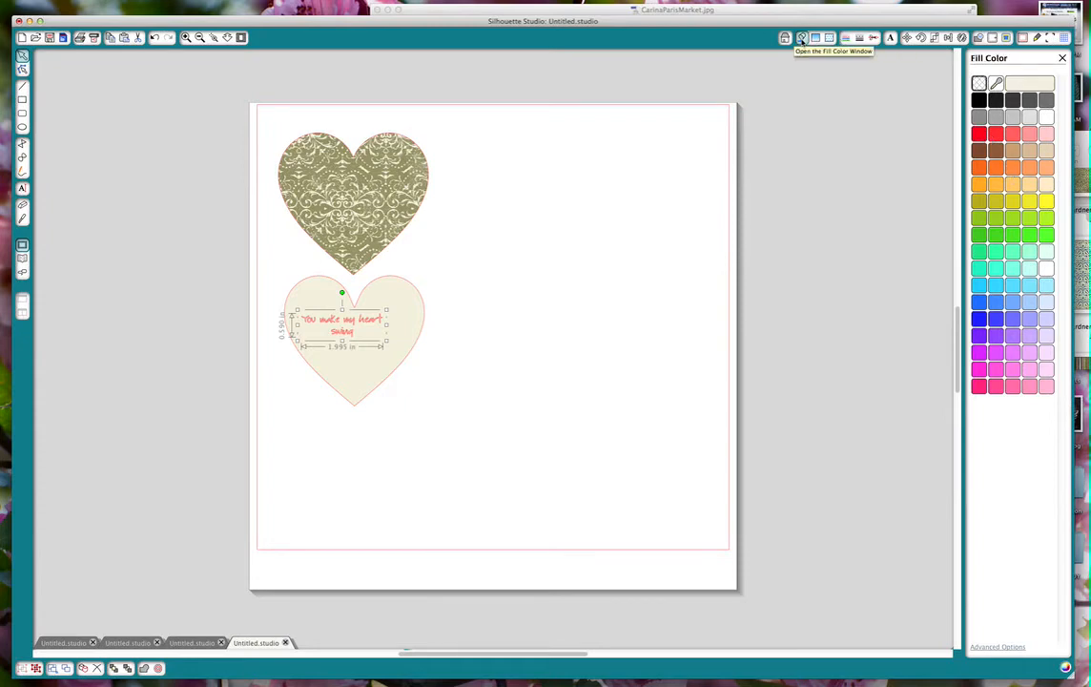
left_click(979, 134)
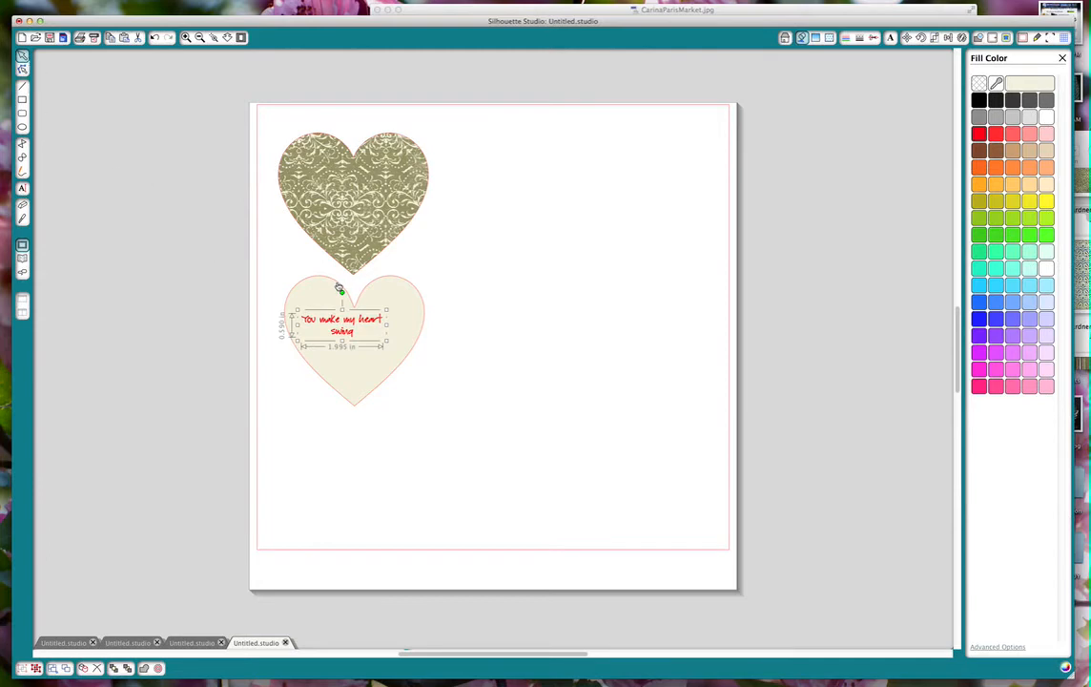
Move the red message slightly down and to the right so it sits centred within the cream heart.
left_click(336, 286)
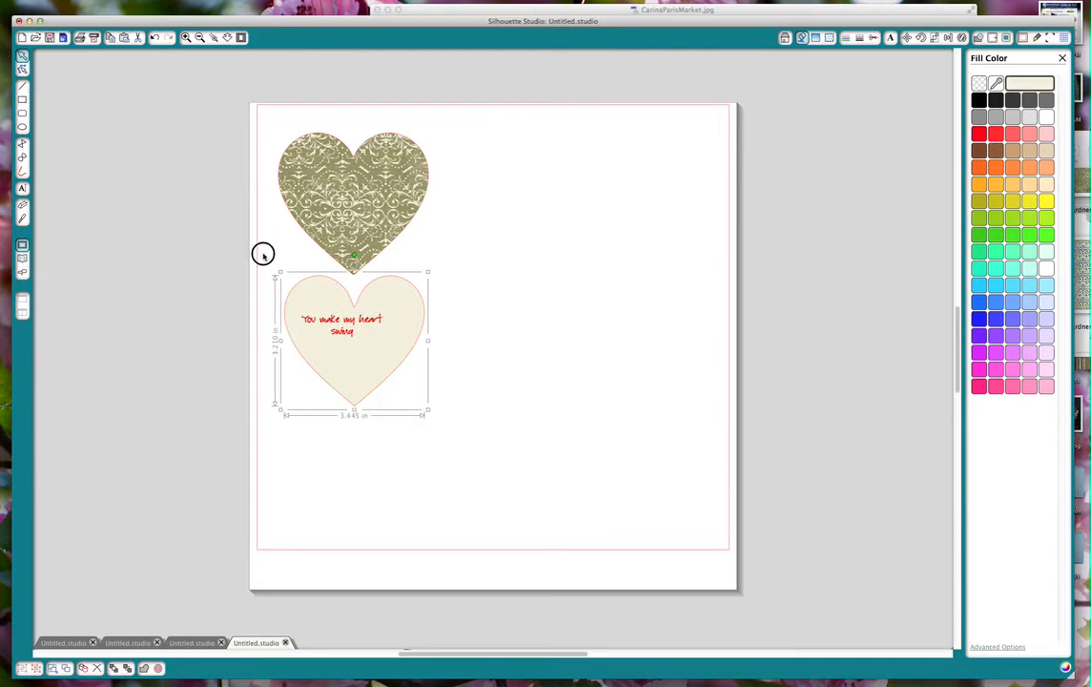
left_click_drag(263, 253, 453, 412)
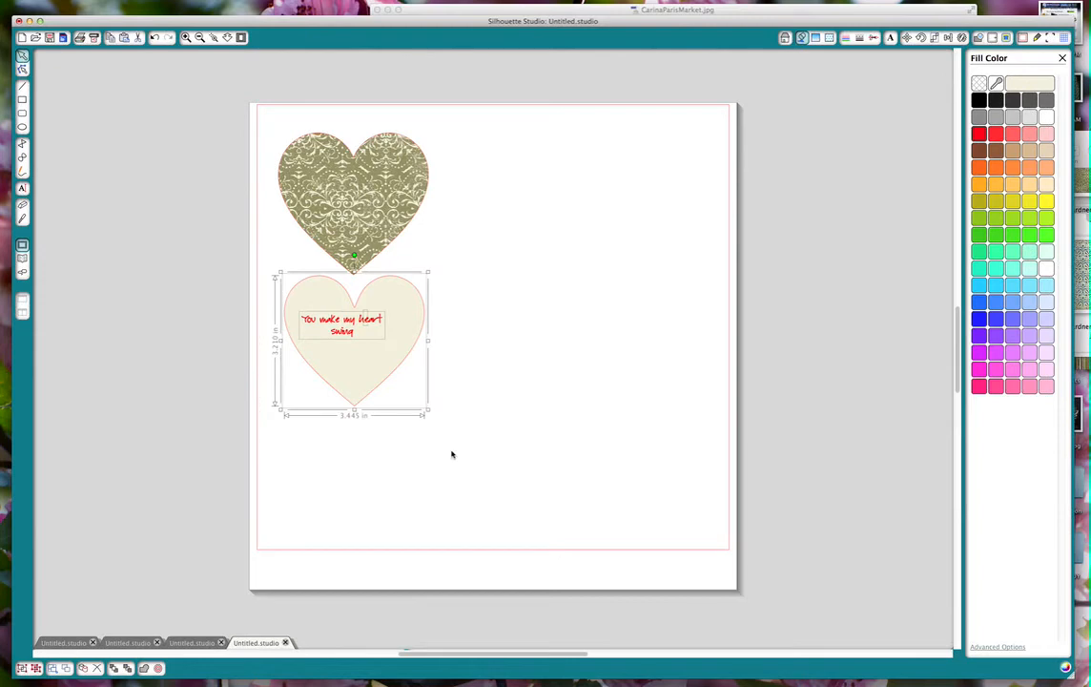
left_click(485, 386)
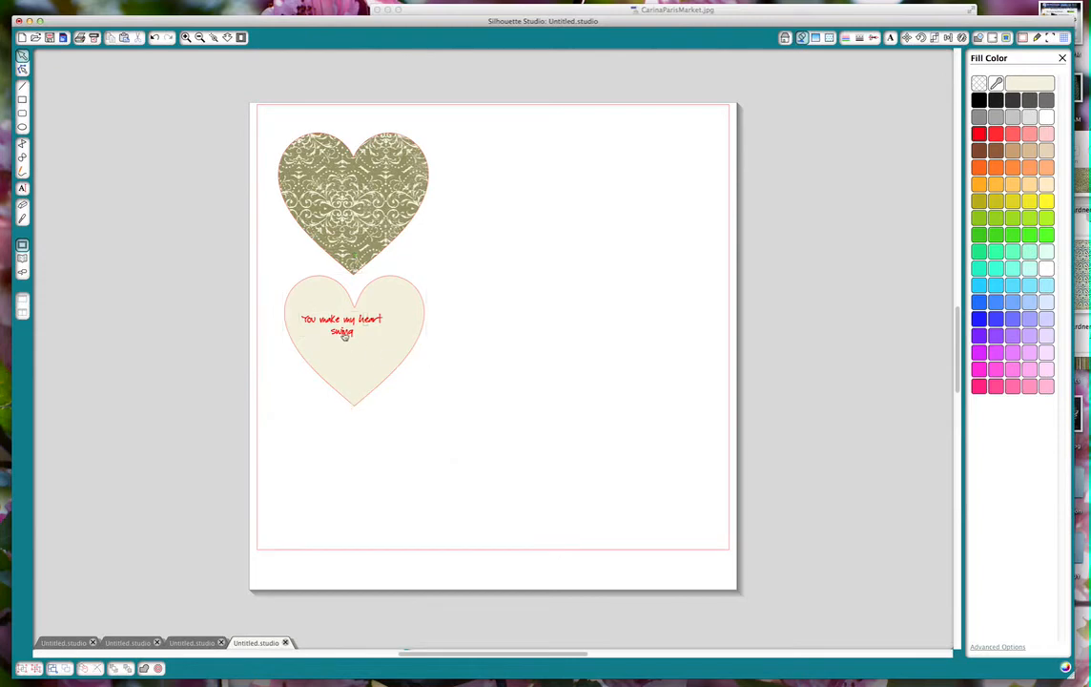
left_click(335, 327)
left_click(344, 332)
left_click_drag(343, 333, 356, 341)
left_click(484, 390)
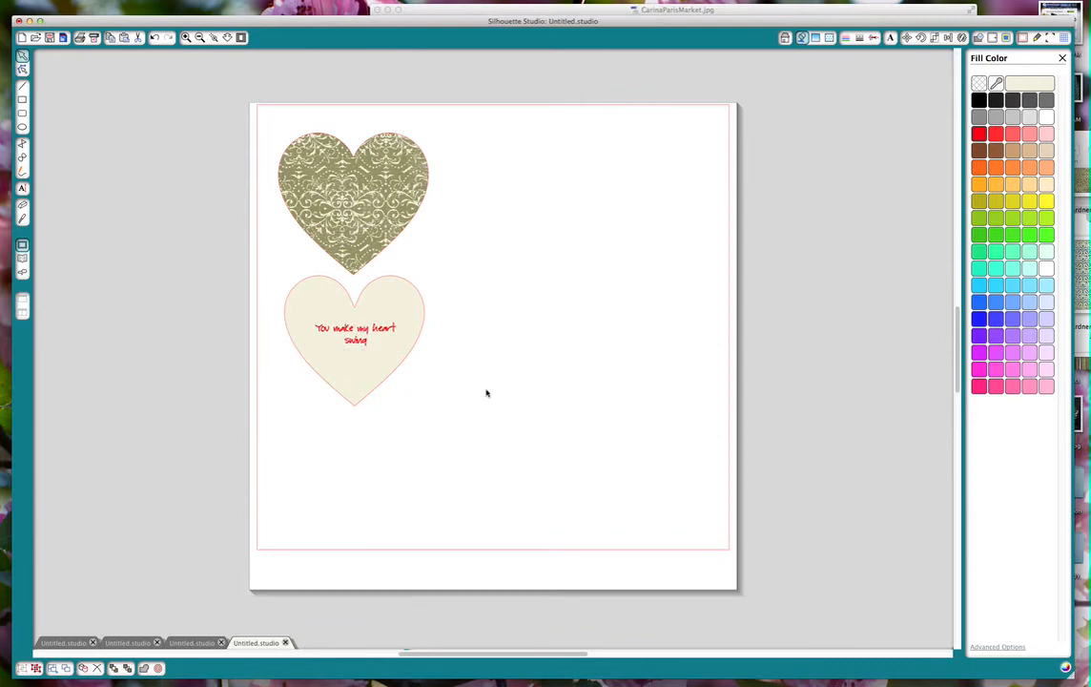
Group the message with the cream heart and move the group slightly down, just clear of the patterned heart.
left_click_drag(265, 268, 445, 438)
right_click(407, 373)
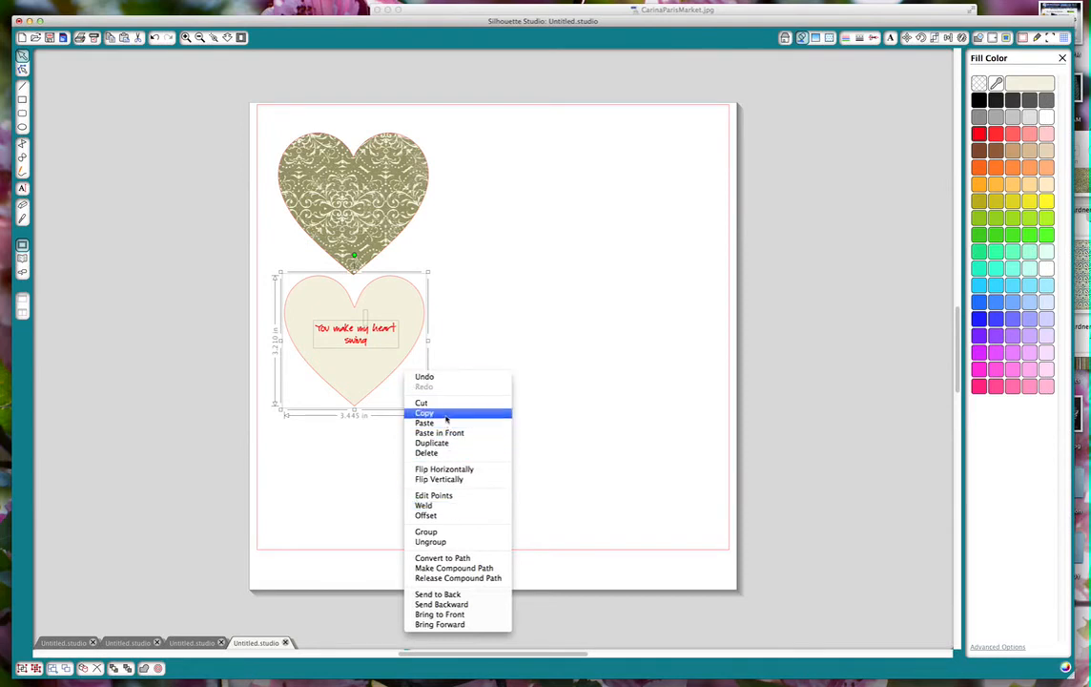
left_click(459, 531)
left_click(492, 445)
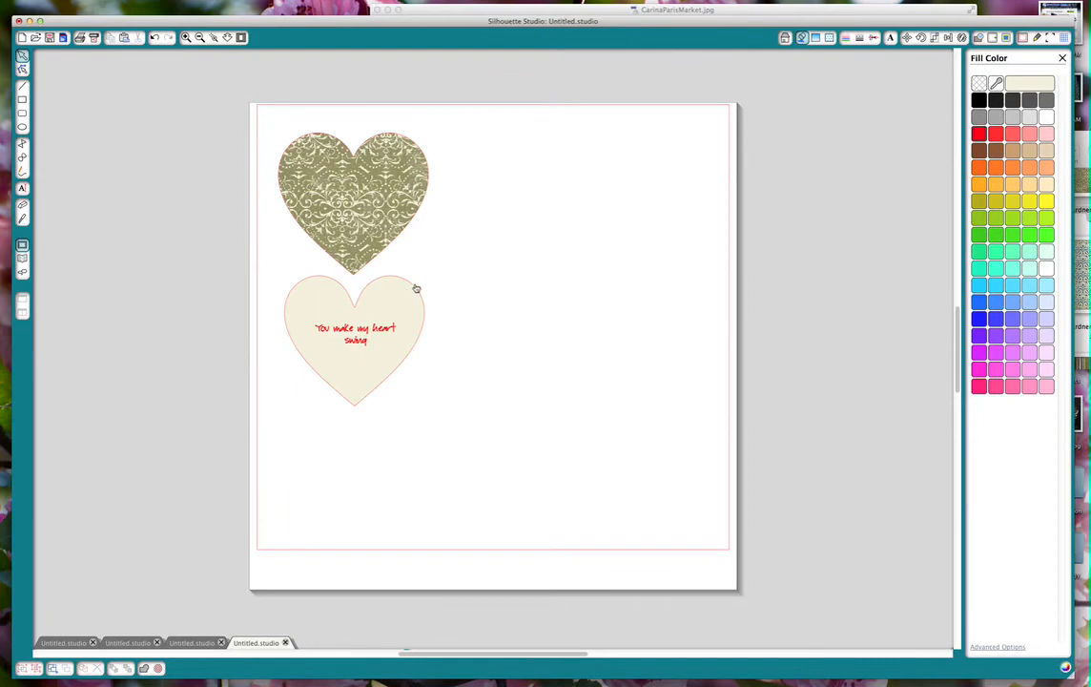
mouse_move(414, 287)
left_mouse_down()
mouse_move(442, 290)
mouse_move(407, 300)
mouse_move(415, 292)
left_mouse_up()
left_click(395, 374)
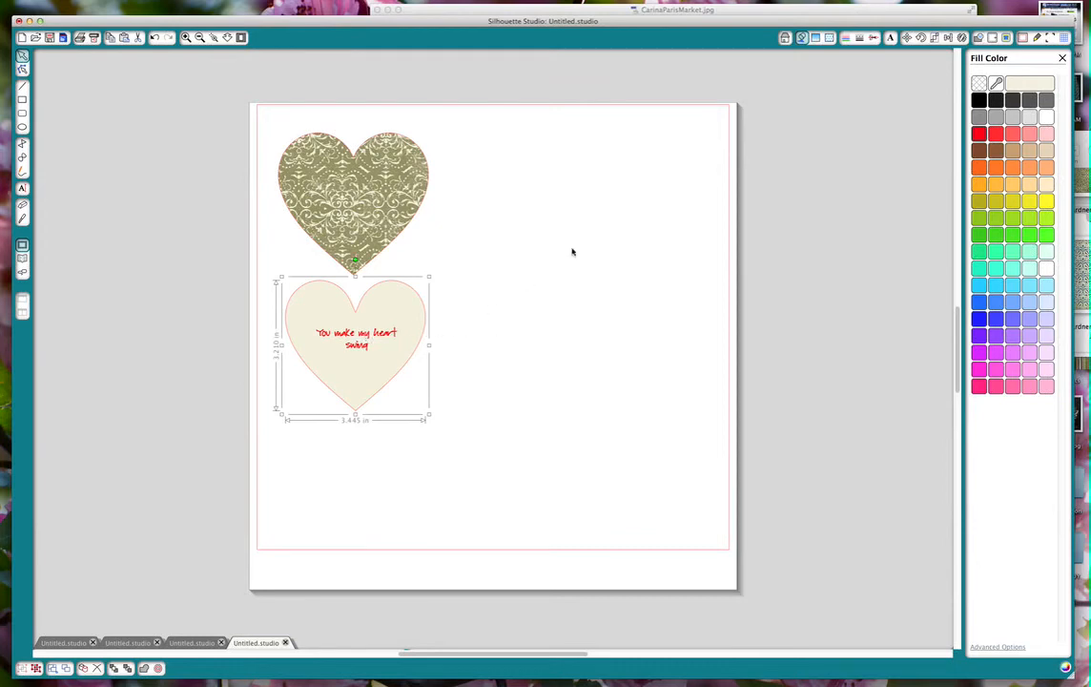
Ungroup the cream heart and its message, and set the cut style of the message text to No Cut.
left_click(874, 39)
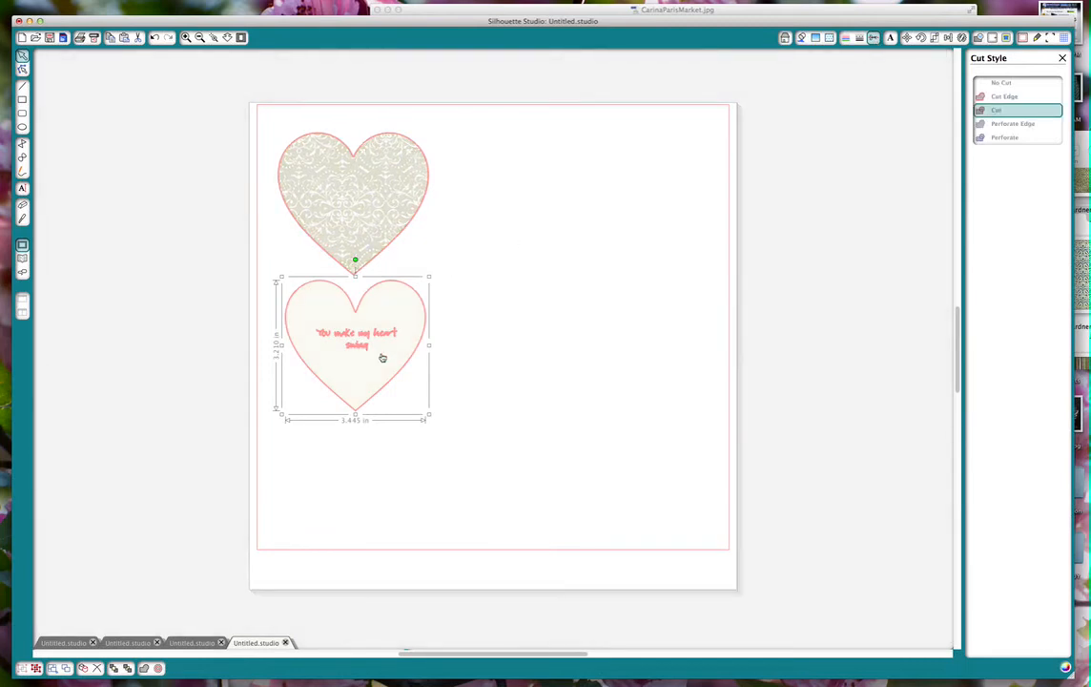
left_click(472, 327)
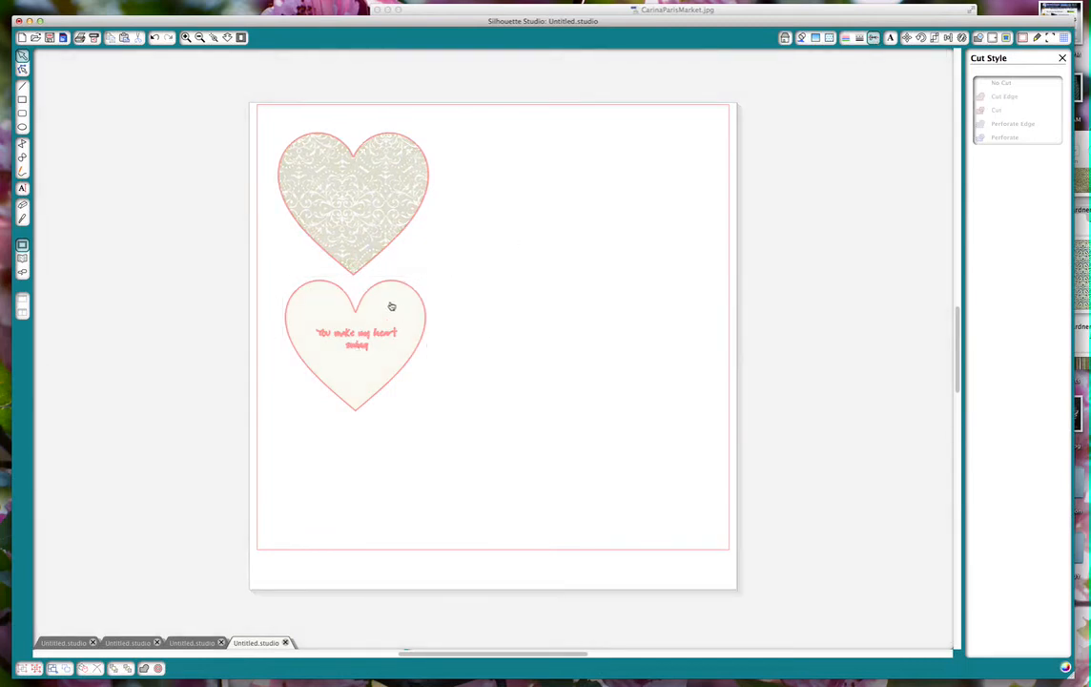
left_click(424, 313)
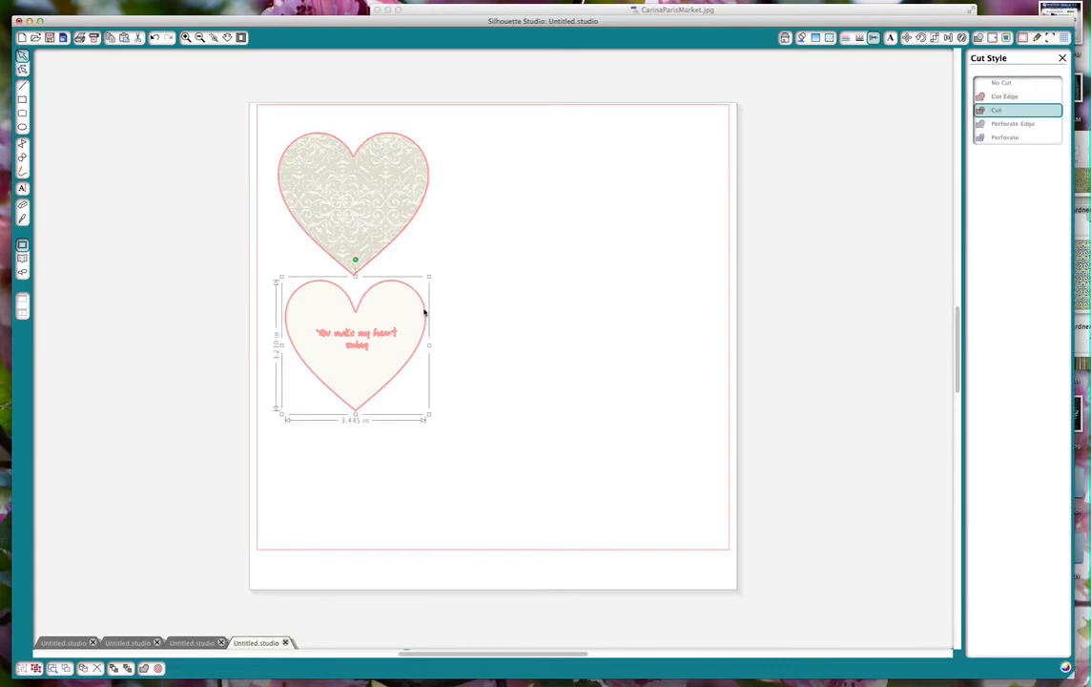
right_click(400, 329)
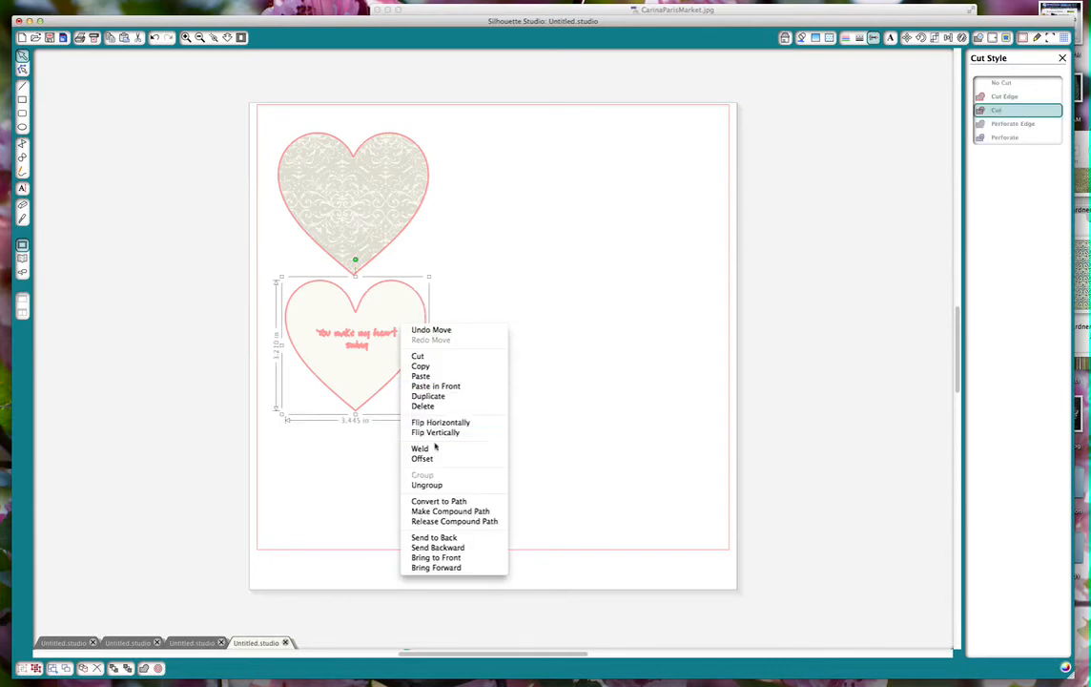
left_click(426, 484)
left_click(489, 341)
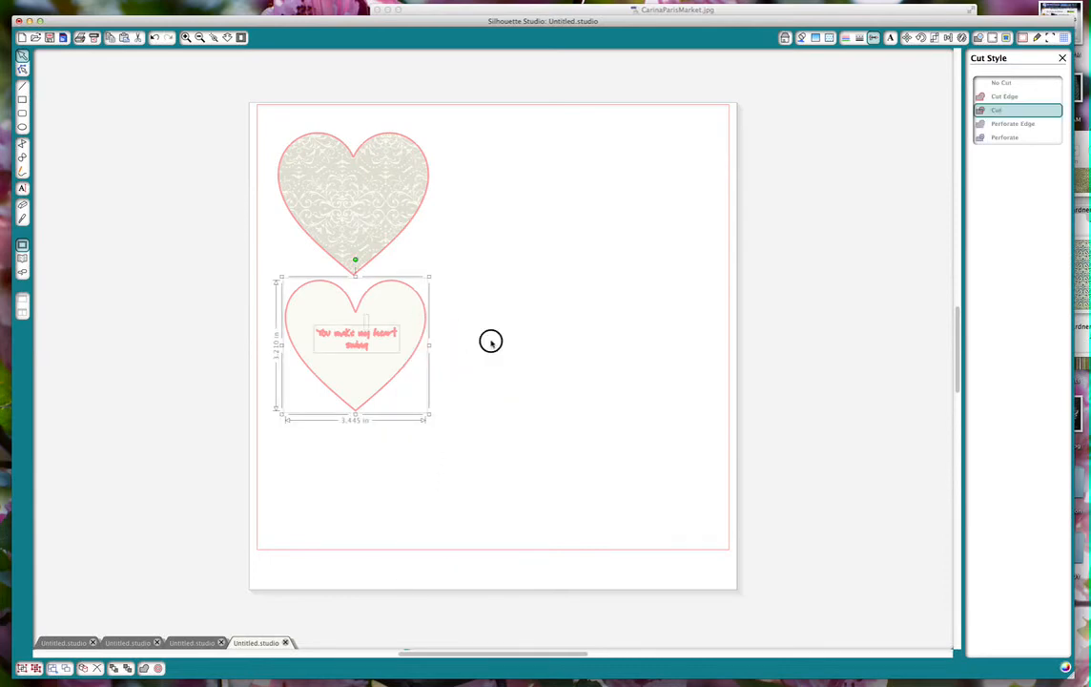
left_click(324, 334)
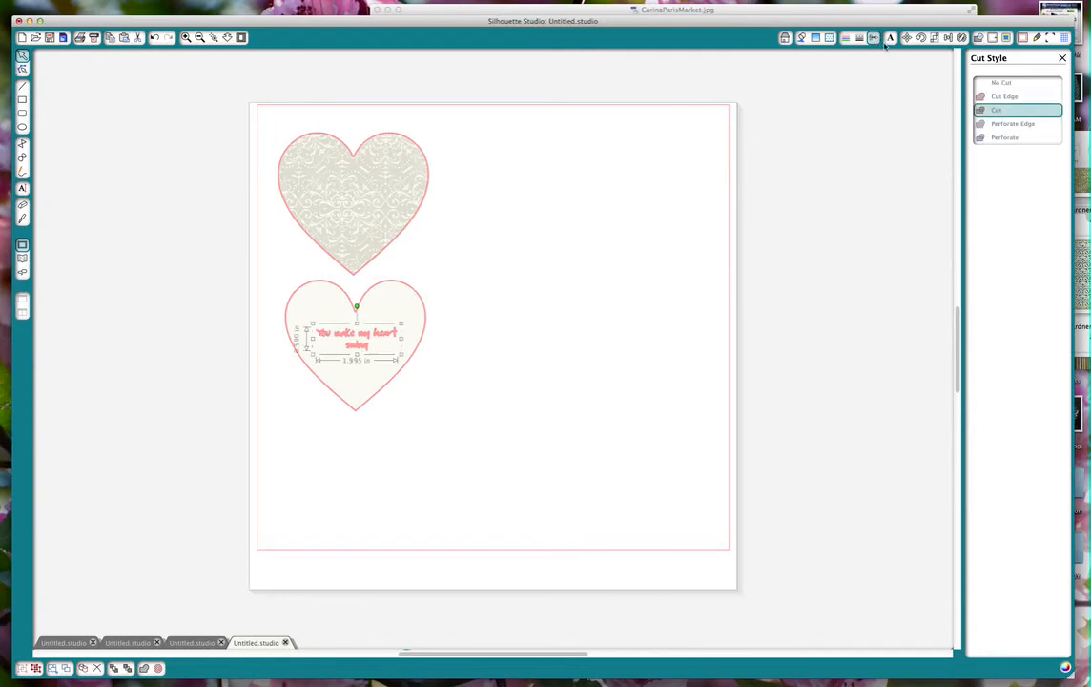
left_click(996, 85)
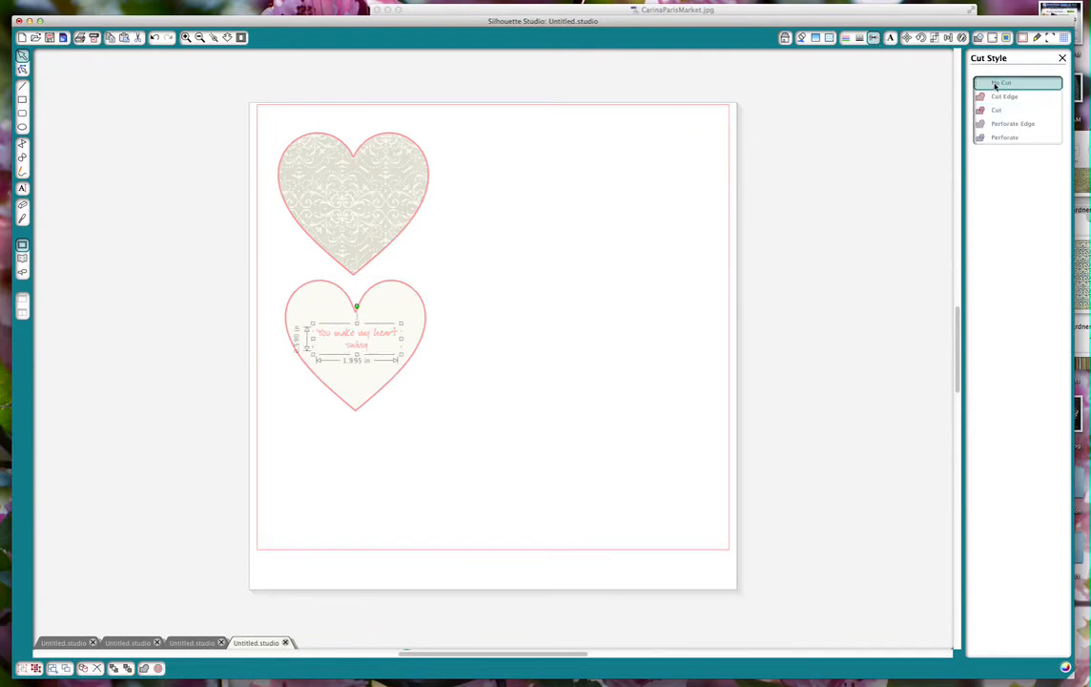
left_click(643, 207)
Regroup the No Cut message with the cream heart.
left_click_drag(273, 269, 461, 439)
right_click(389, 361)
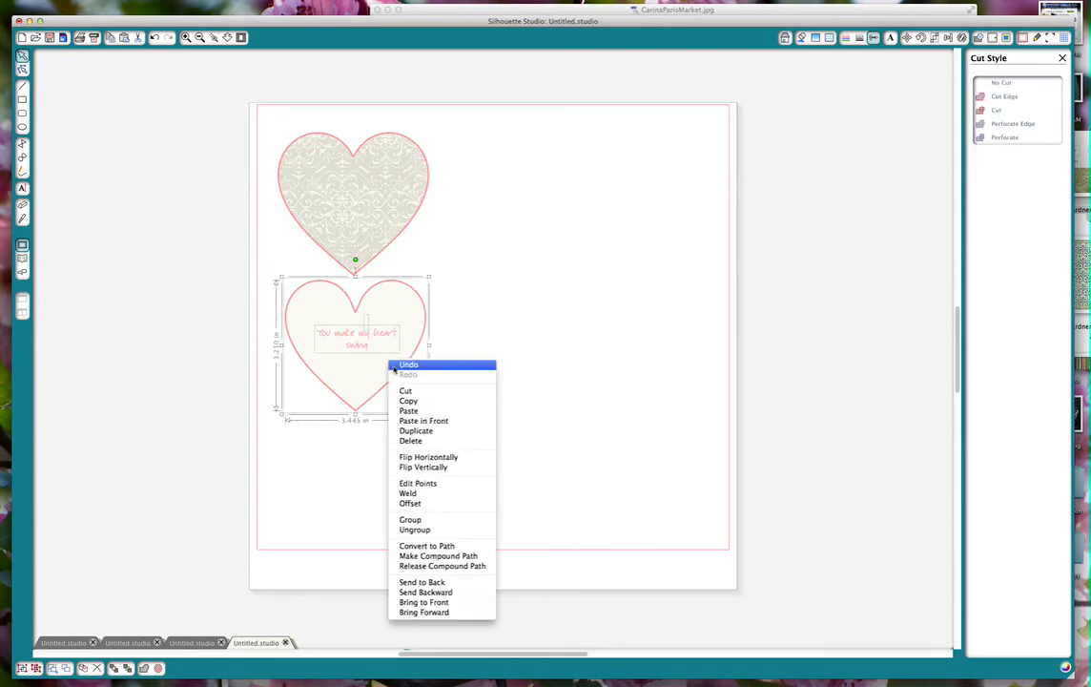
left_click(415, 521)
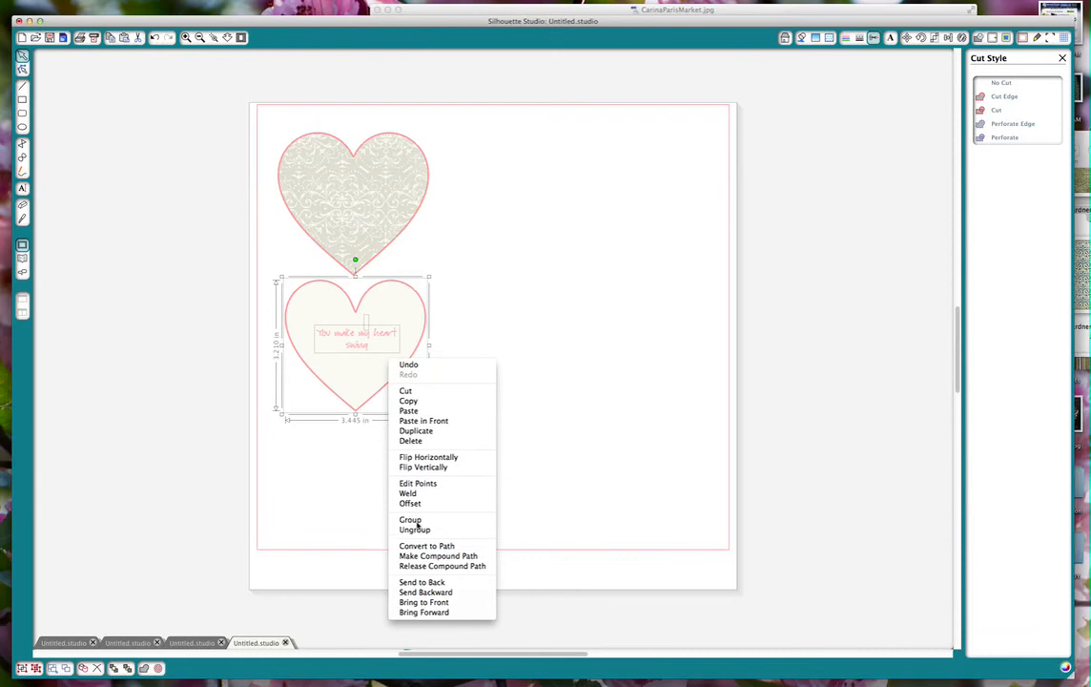
left_click(501, 414)
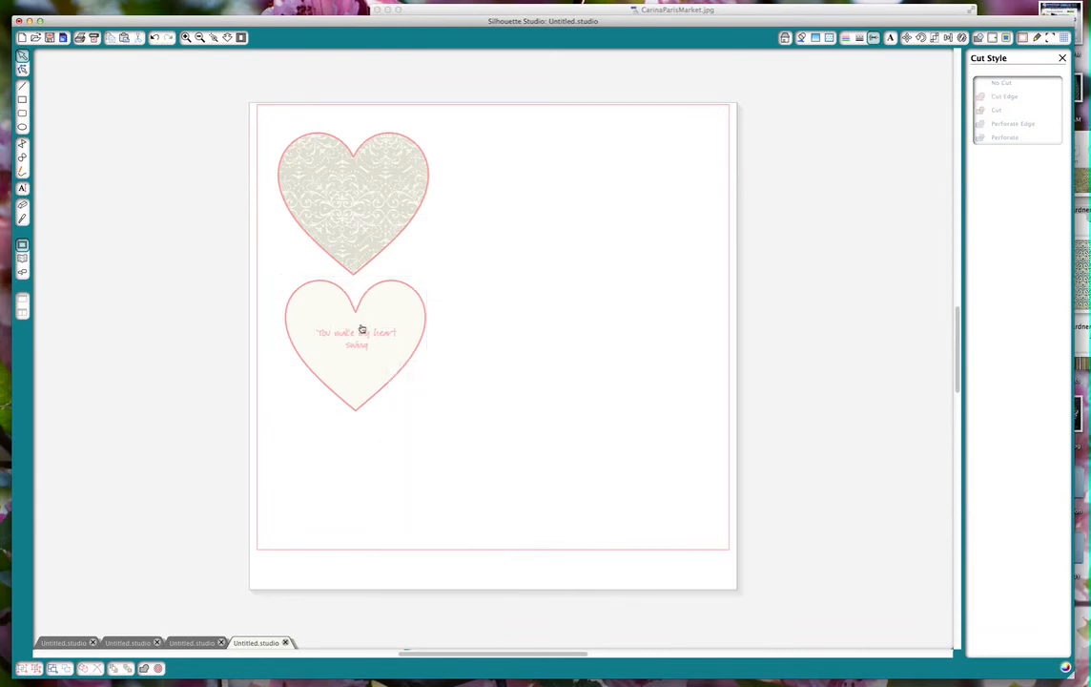
Centre the cream heart group over the patterned heart, and move the patterned heart out directly beneath it.
left_click_drag(366, 300, 361, 155)
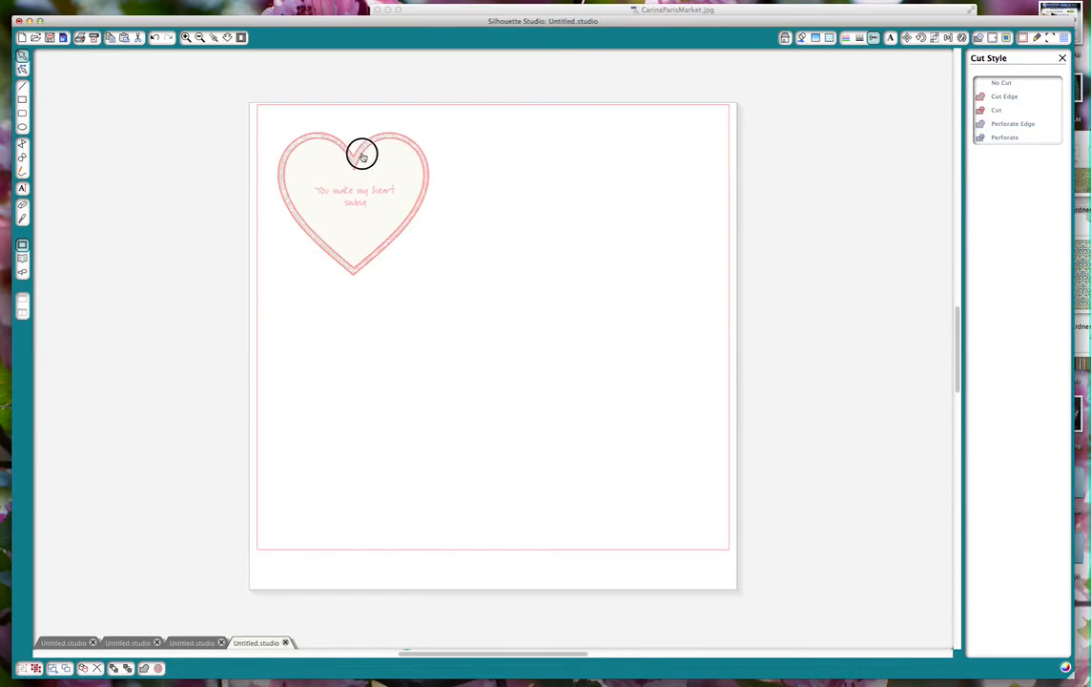
left_click_drag(363, 156, 362, 155)
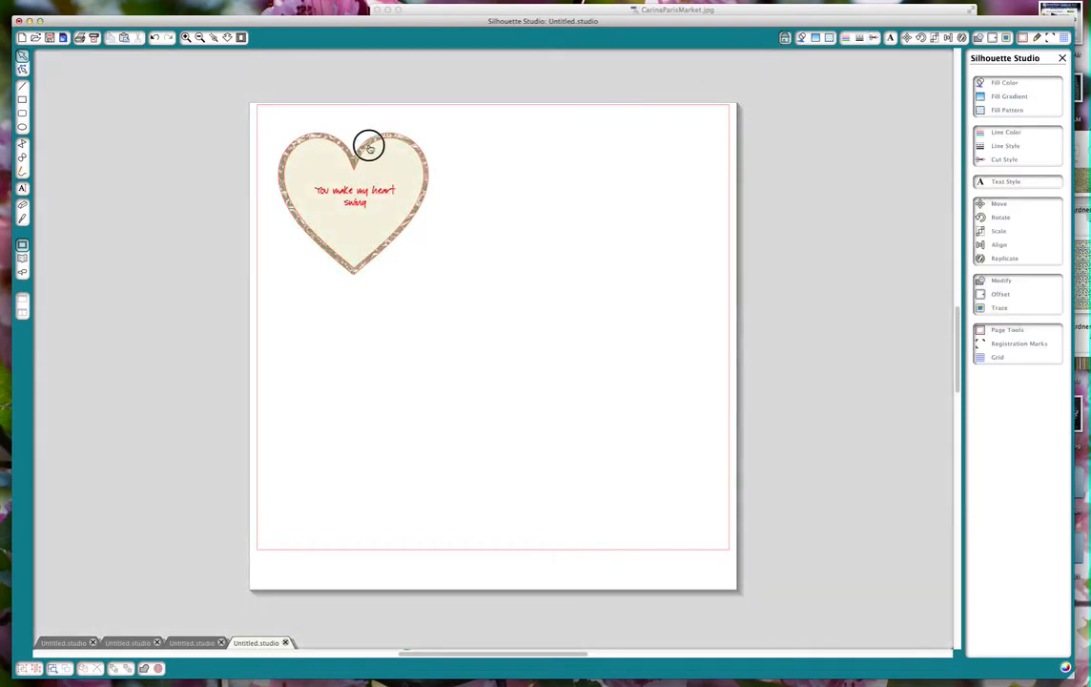
left_click_drag(365, 146, 368, 275)
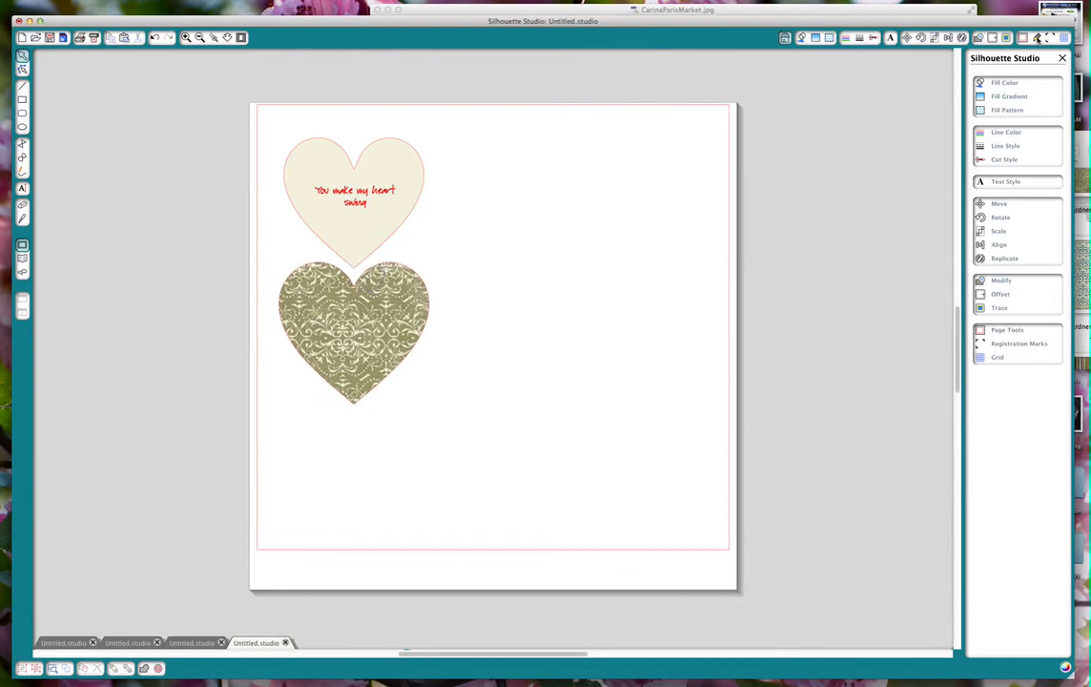
Set the page to the printer's Letter size on a 12x12 cutting mat and turn on the registration marks.
left_click(1022, 37)
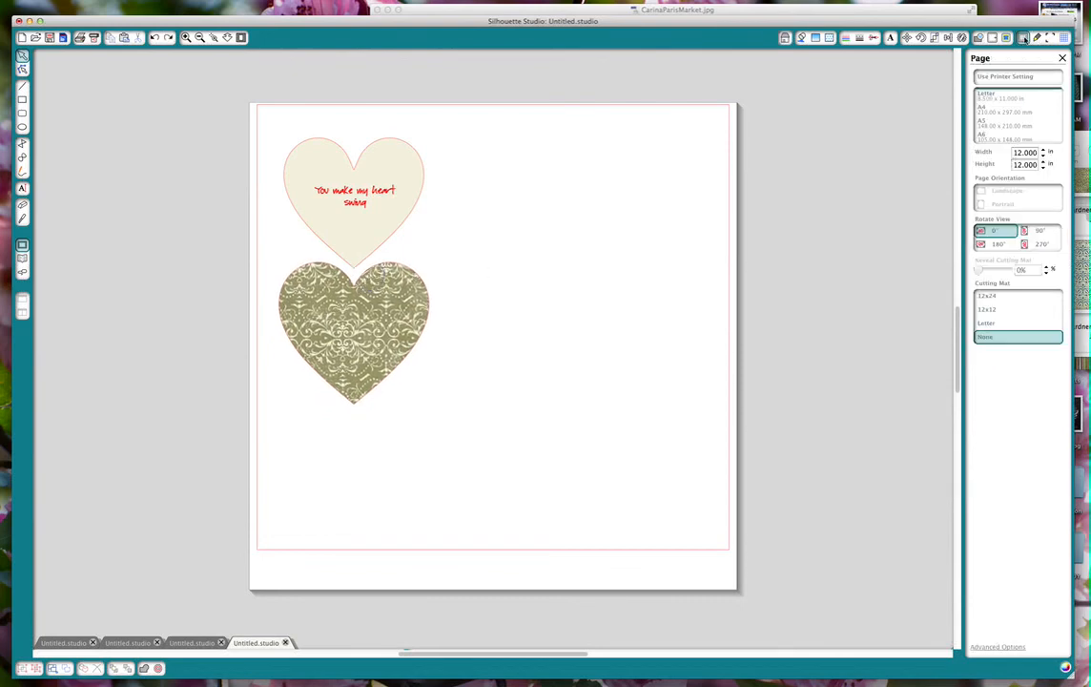
left_click(1002, 80)
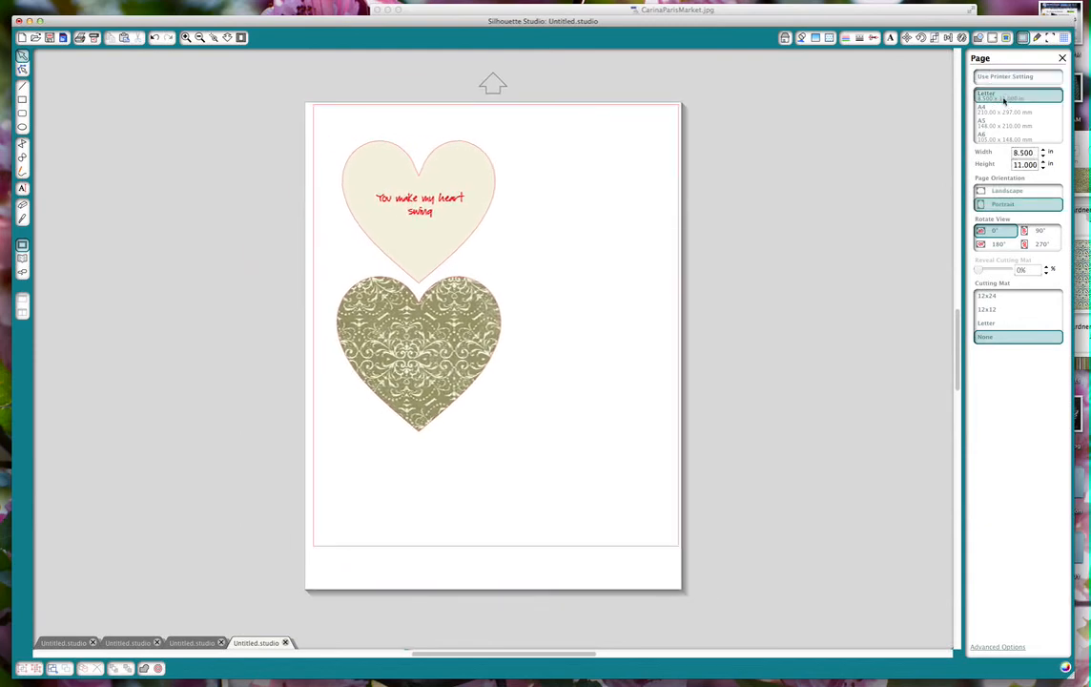
left_click(990, 310)
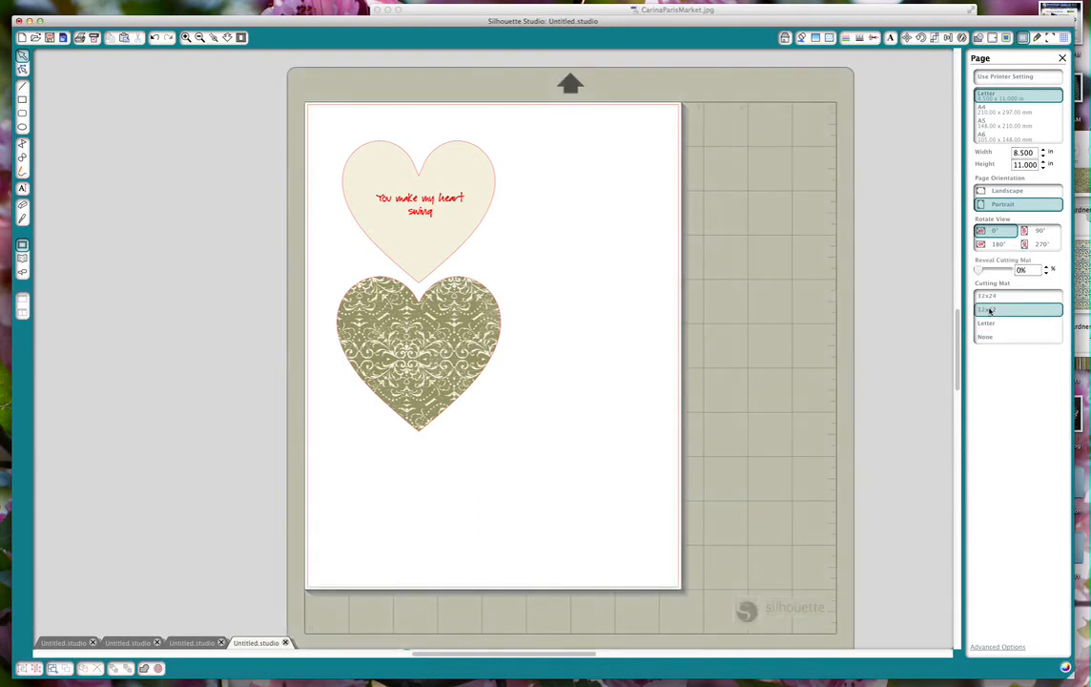
left_click(1050, 37)
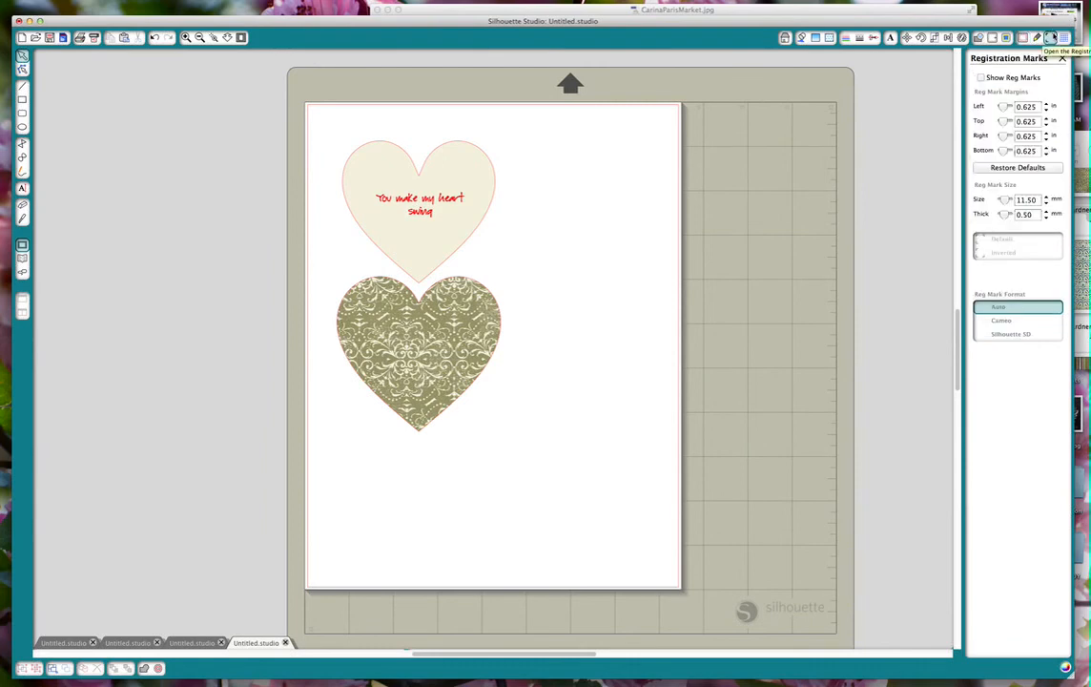
left_click(982, 78)
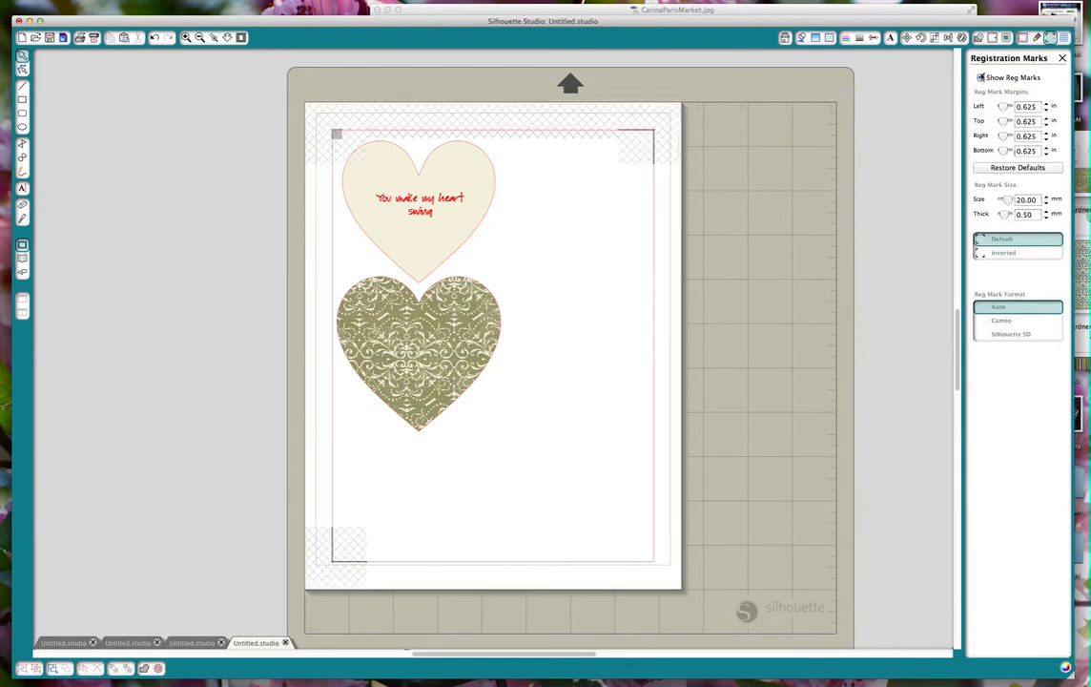
Move the cream heart clear of the hatched registration corner, and turn the patterned heart upside down to nest beside it inside the cut border.
left_click_drag(488, 150, 499, 147)
left_click_drag(495, 296, 622, 278)
left_click(576, 274)
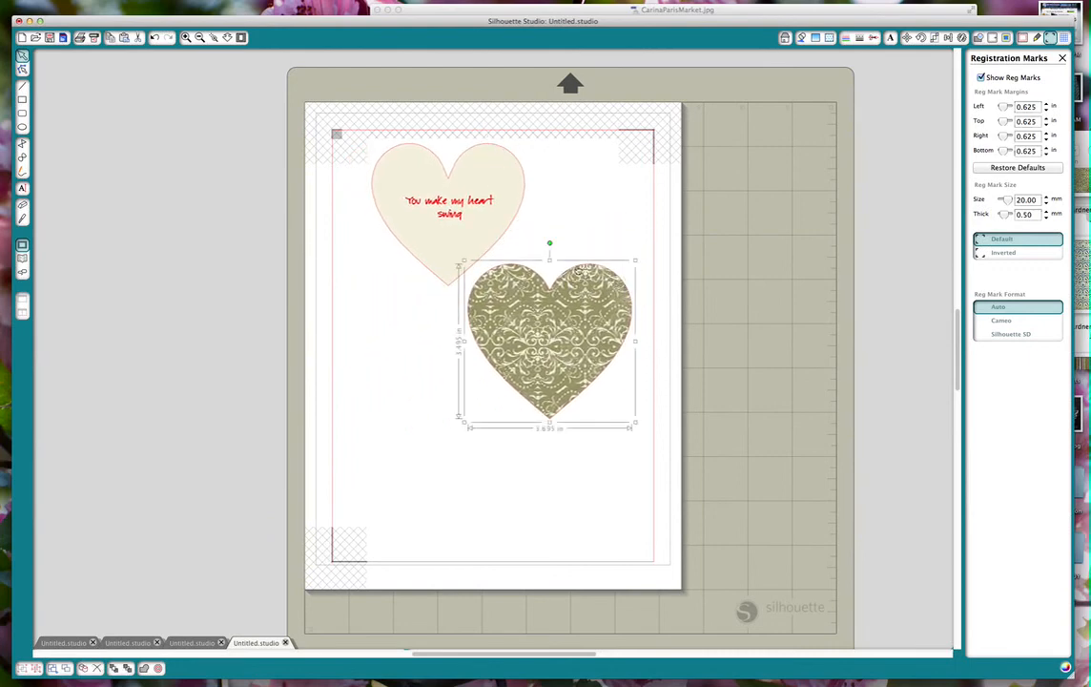
left_click_drag(550, 242, 550, 441)
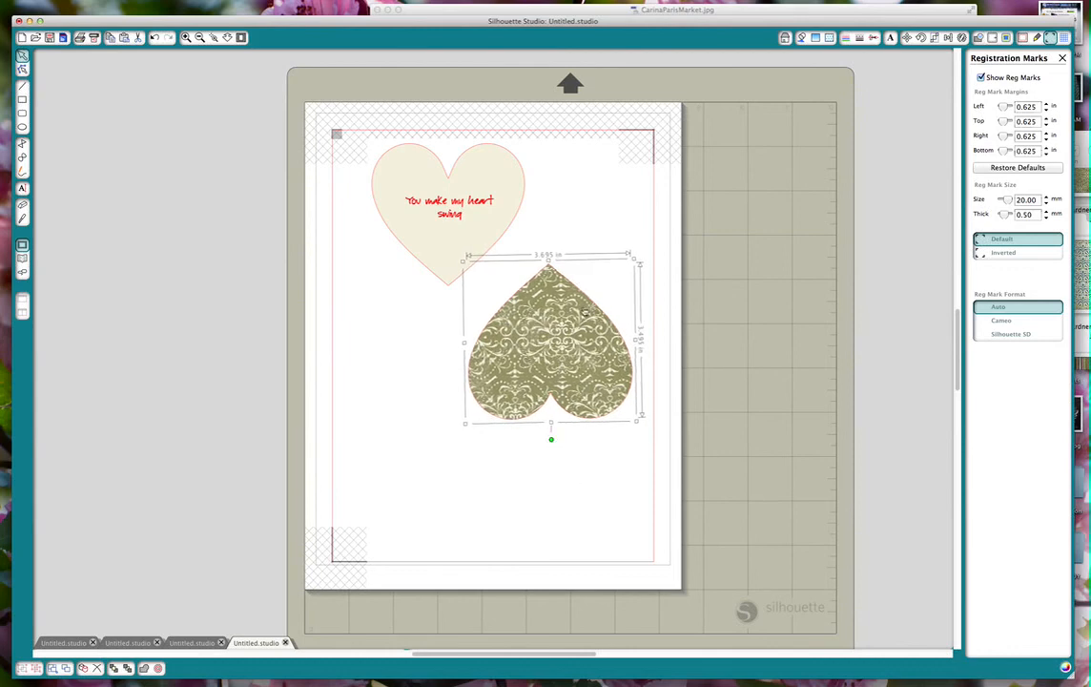
left_click_drag(583, 302, 600, 225)
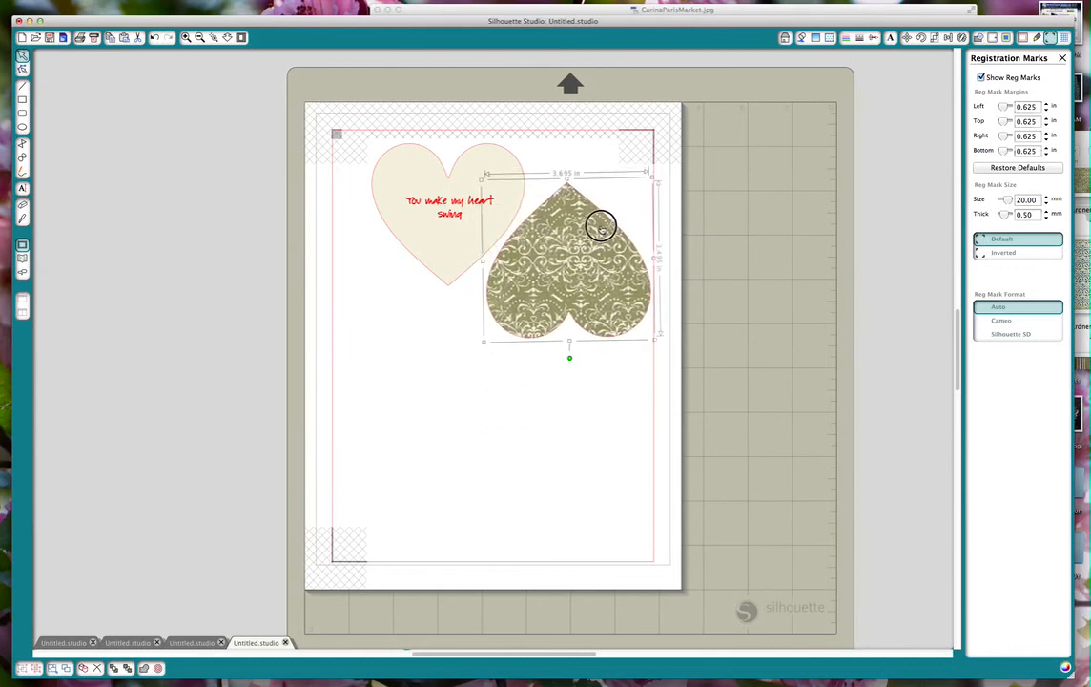
left_click(567, 379)
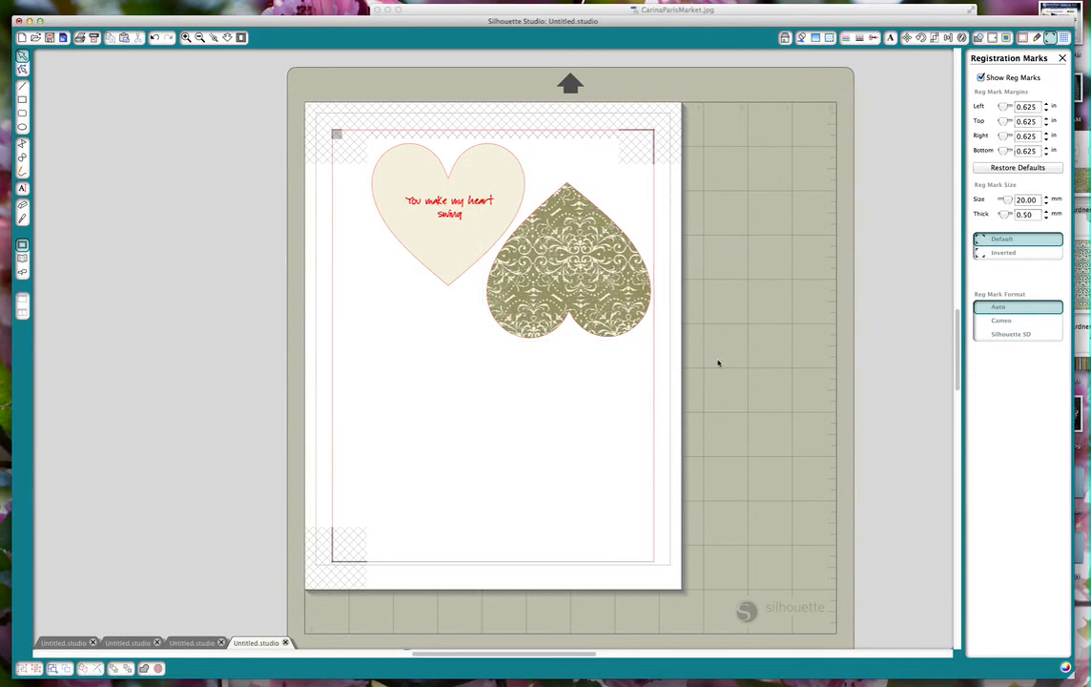
left_click_drag(608, 229, 608, 222)
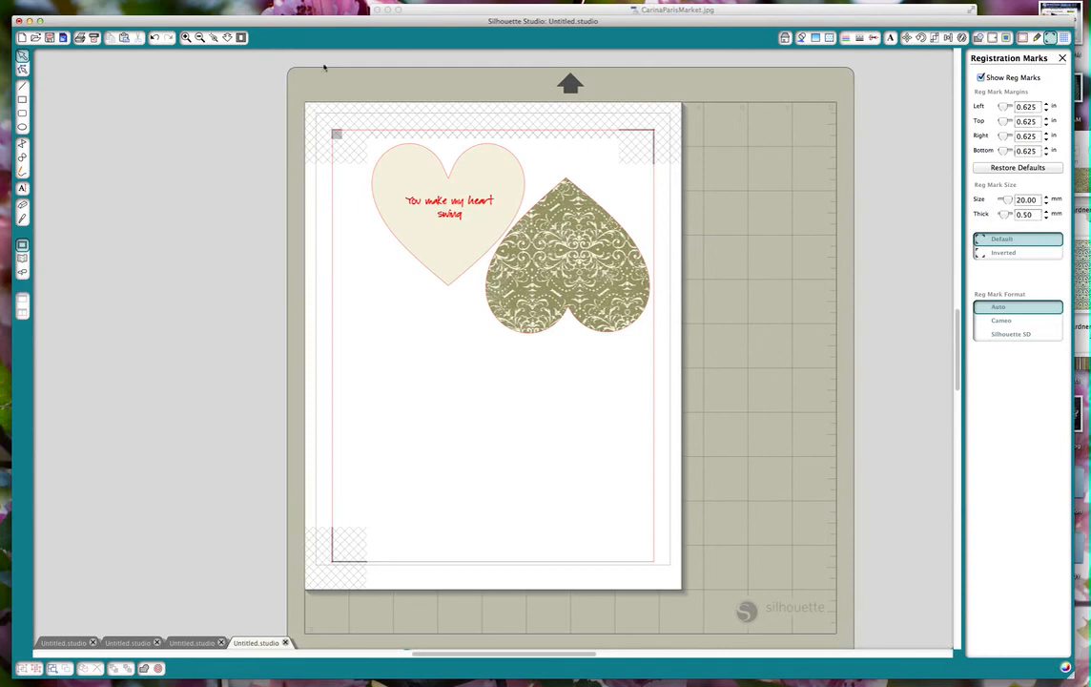
Switch to the CarinaParisMarket.jpg photo to view the finished card's front and inside.
left_click(422, 10)
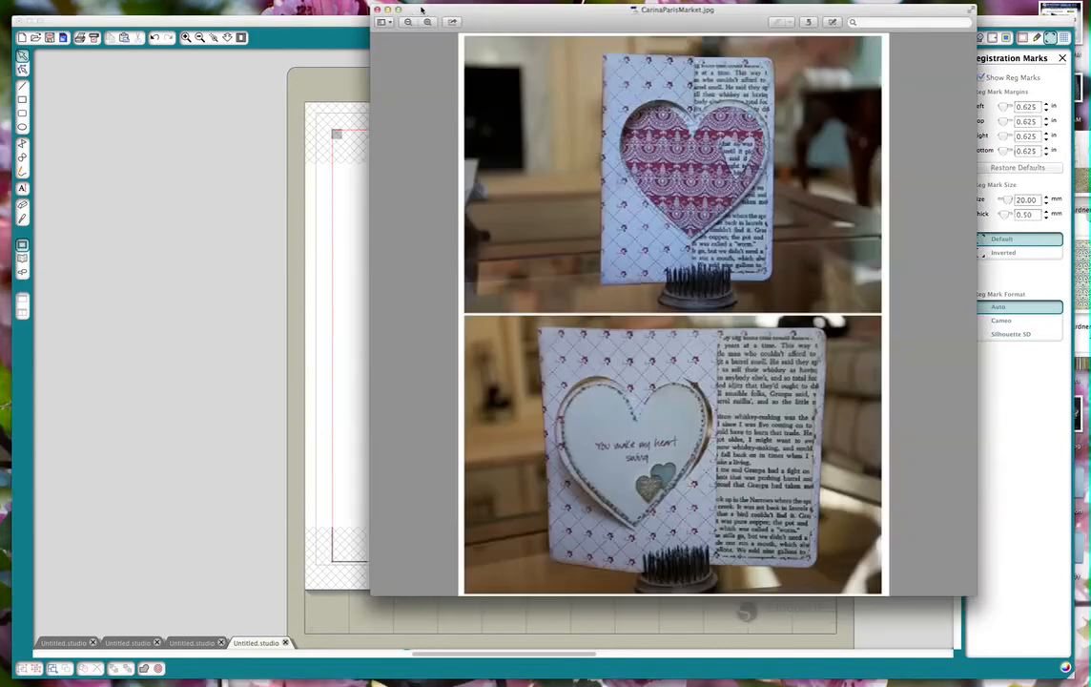